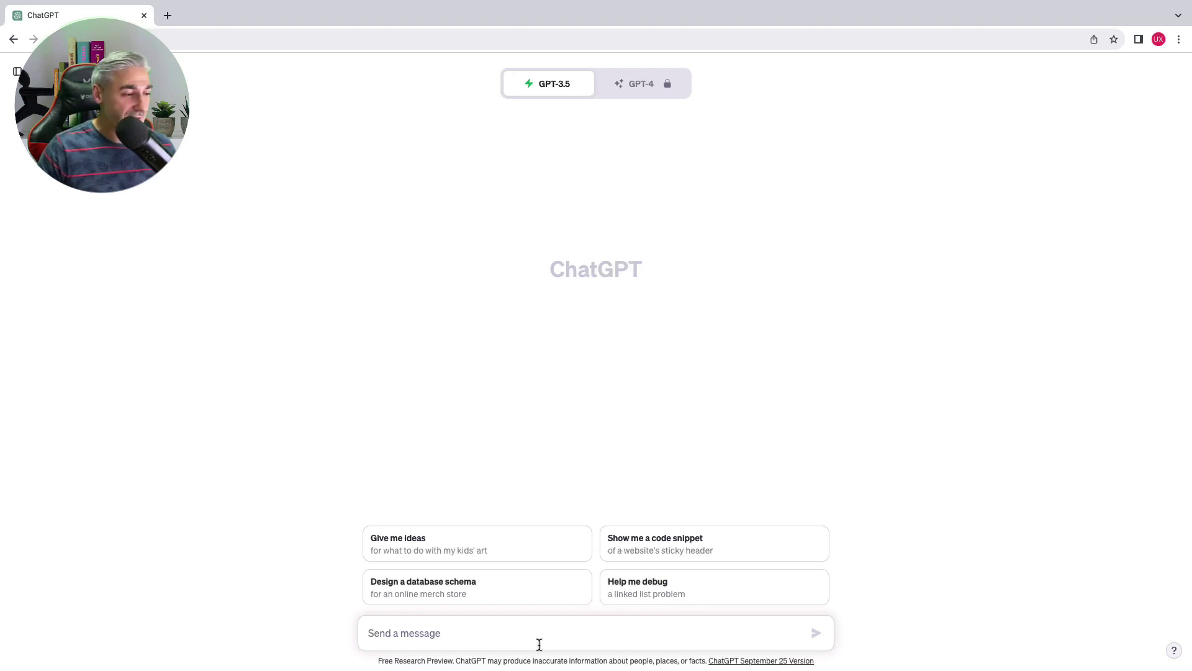
Ask ChatGPT for name ideas for an online UFO-building company and highlight NebulaNautics in the reply
{"action": "type", "text": "Give me some name ideas for a company"}
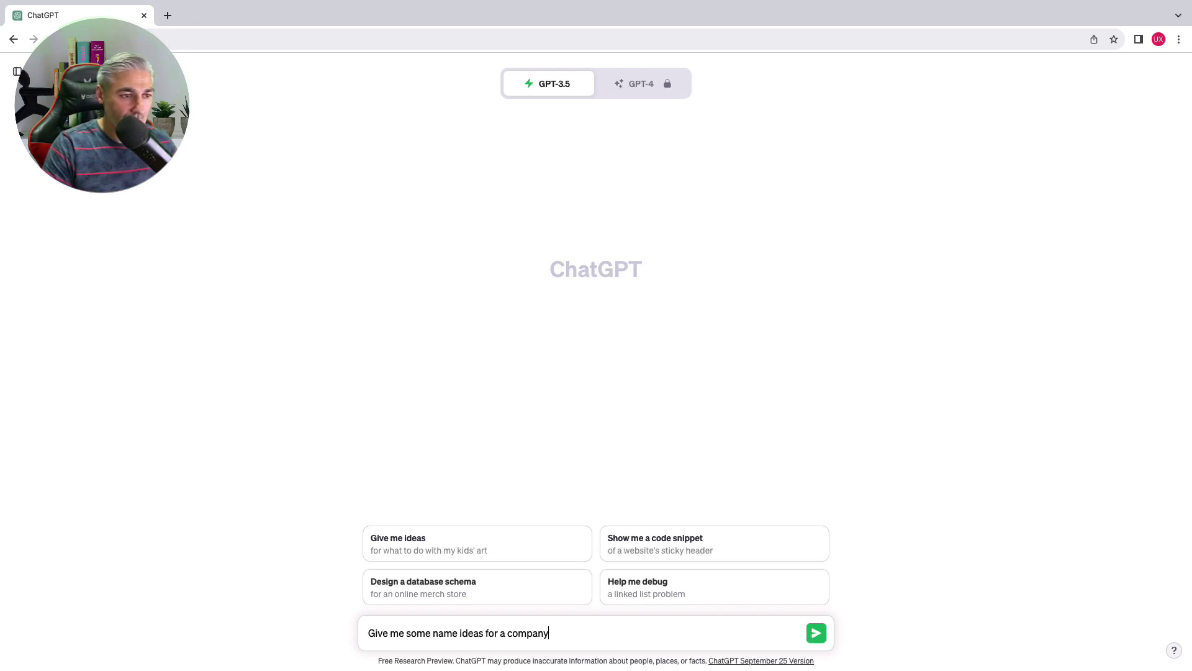
{"action": "type", "text": " that sells UFOs online"}
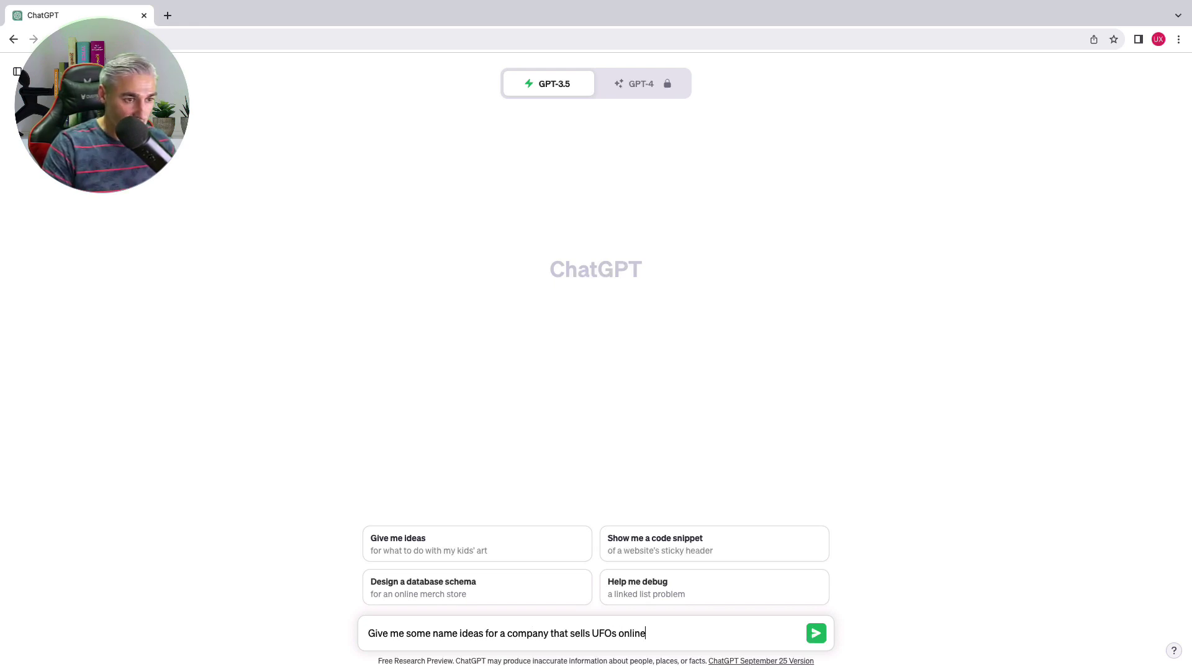
{"action": "type", "text": ". The company build UF"}
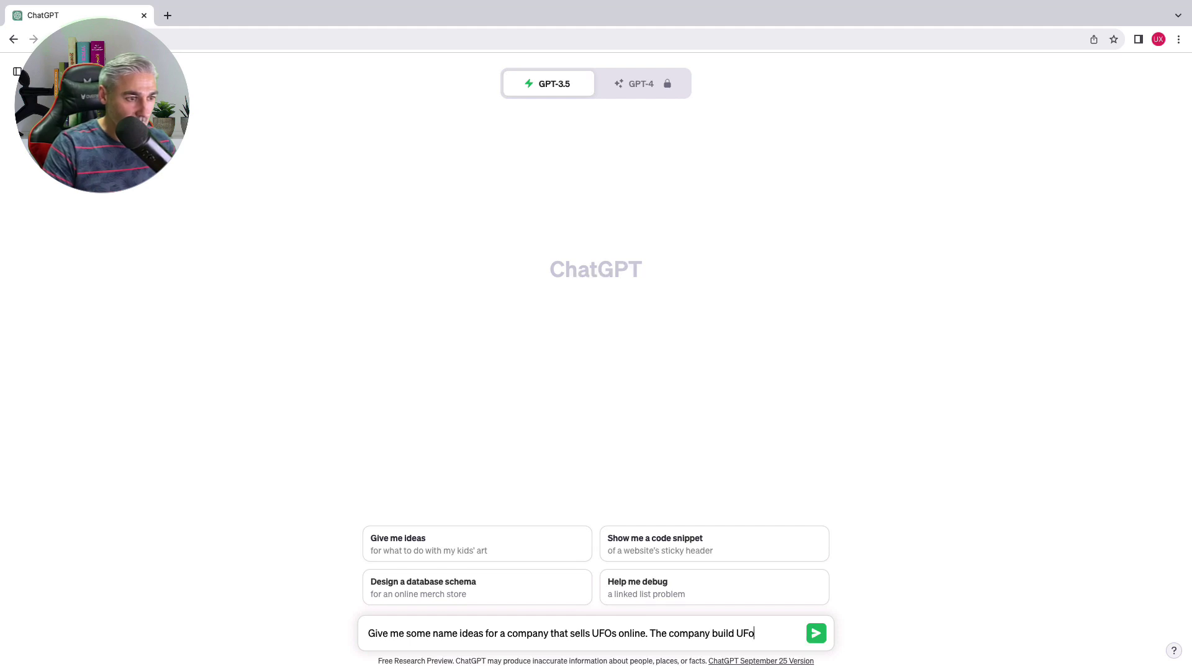
{"action": "type", "text": "Os tailored to any"}
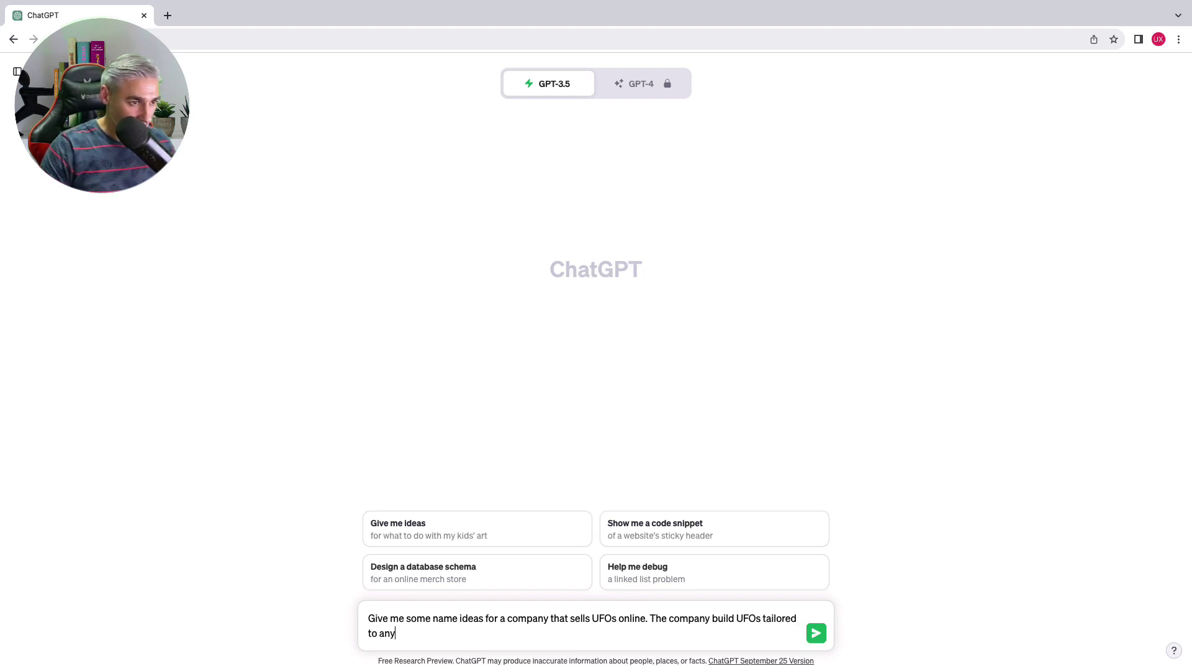
{"action": "type", "text": " person."}
{"action": "key", "text": "Return"}
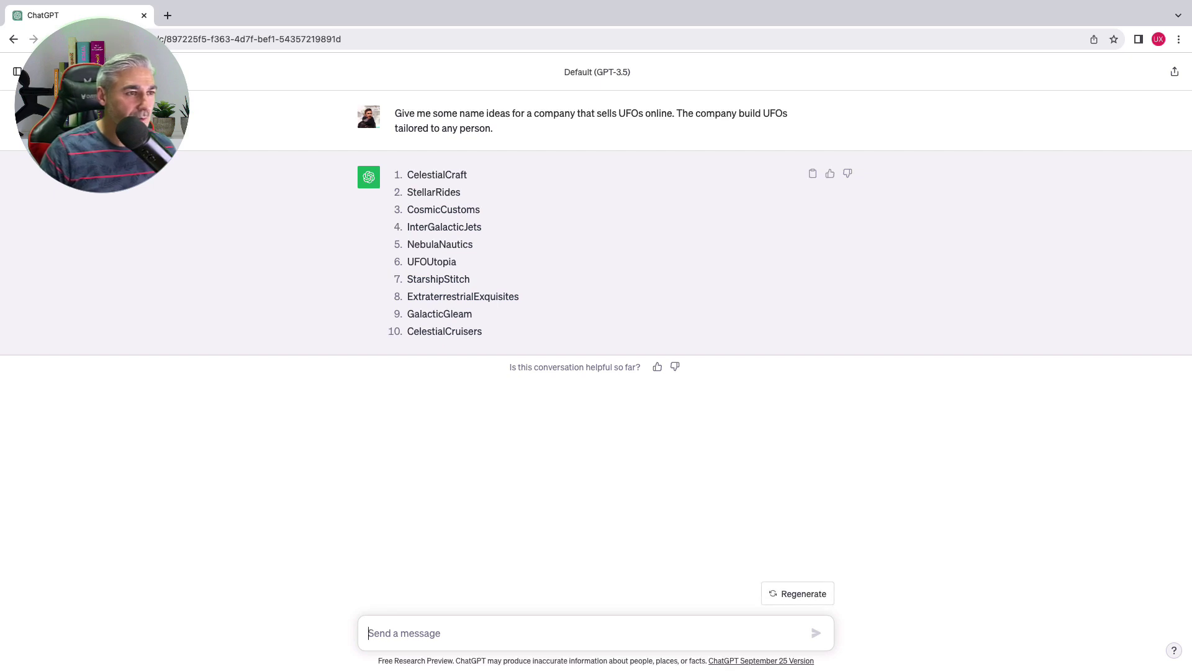
{"action": "double_click", "coordinate": [443, 244]}
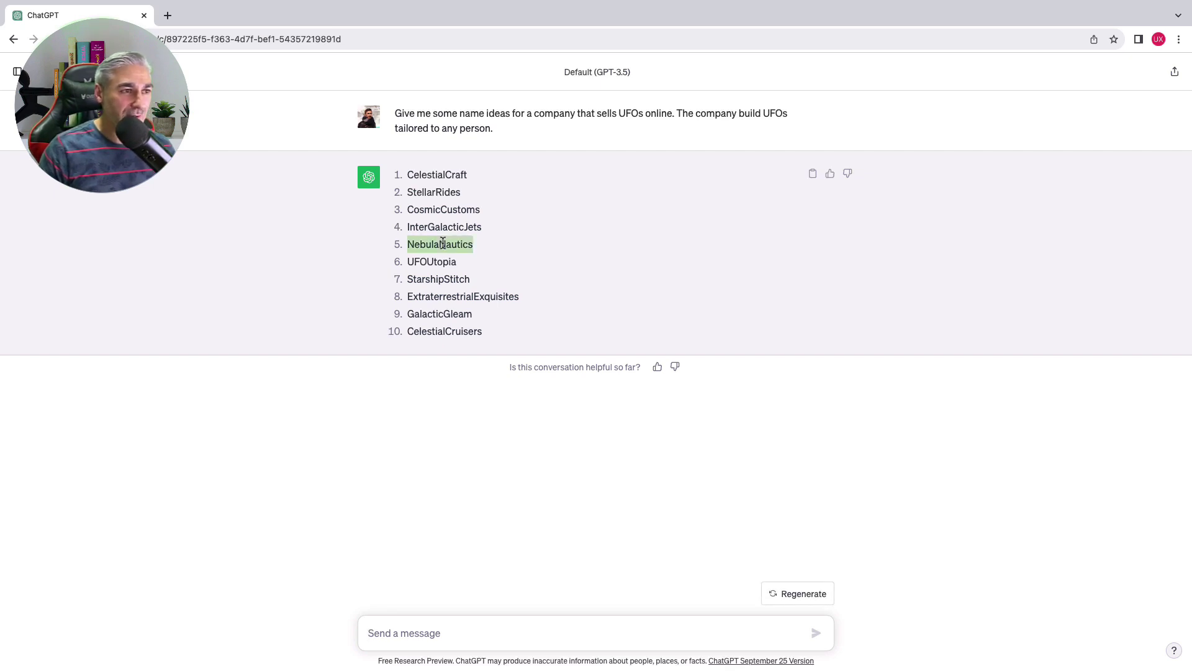
{"action": "left_click", "coordinate": [487, 627]}
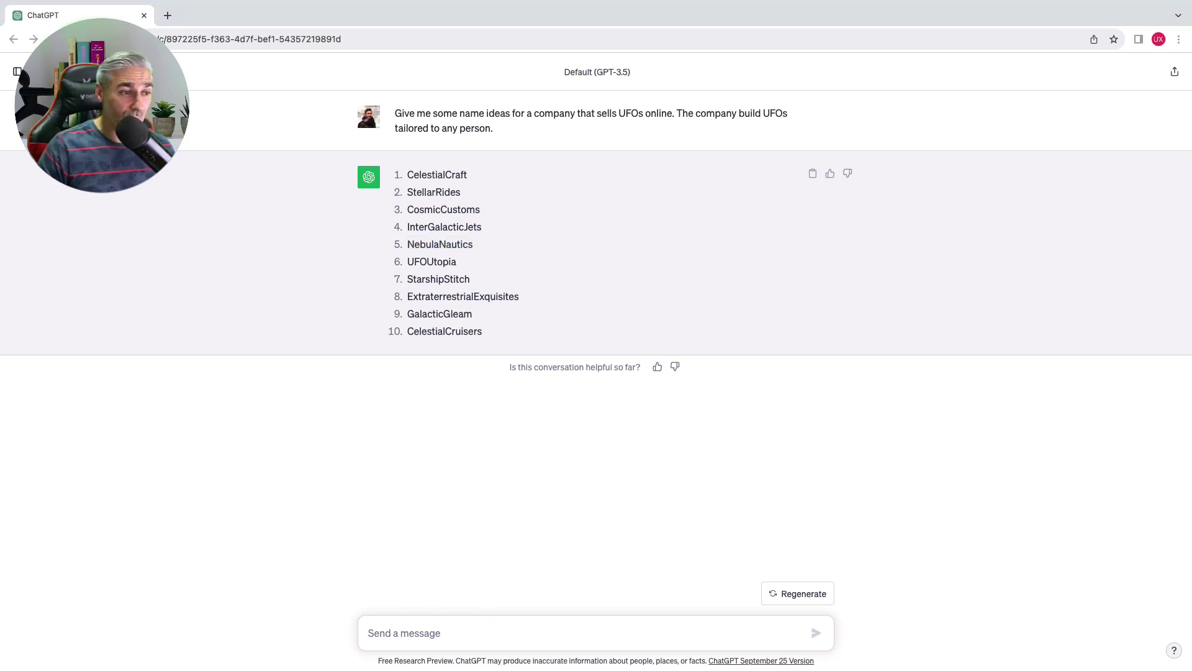
Request a broad website outline for the UFO company and scroll through the generated sections
{"action": "left_click", "coordinate": [493, 632]}
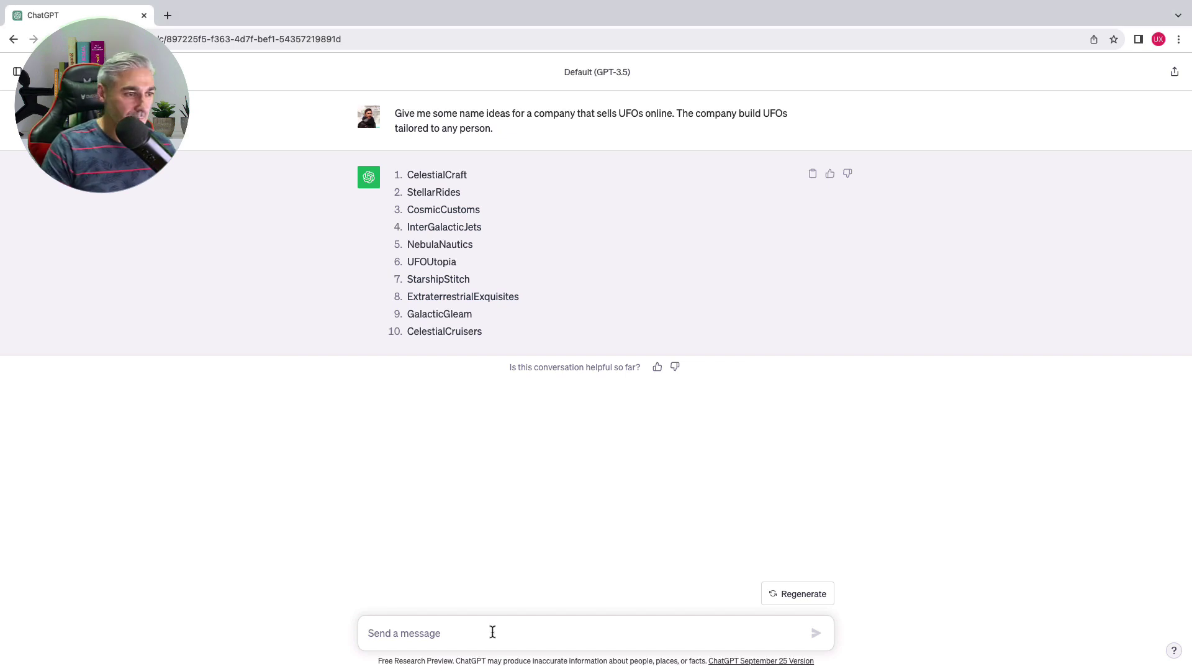
{"action": "type", "text": "Give me a broad outl"}
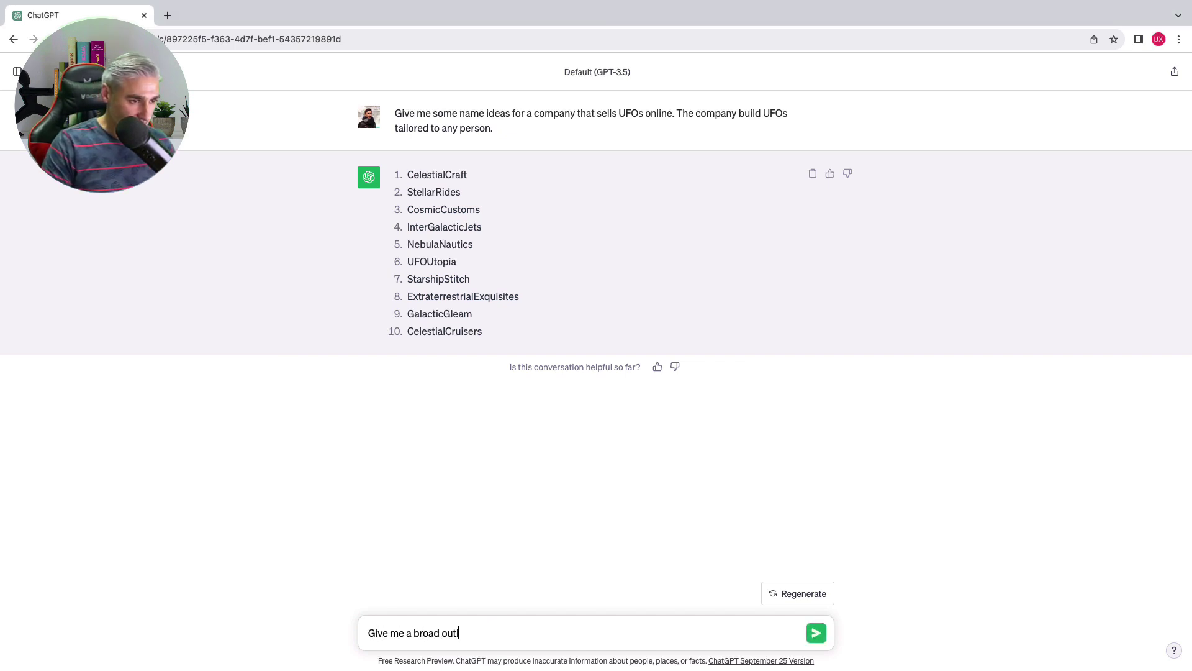
{"action": "type", "text": "ine for a website for a com"}
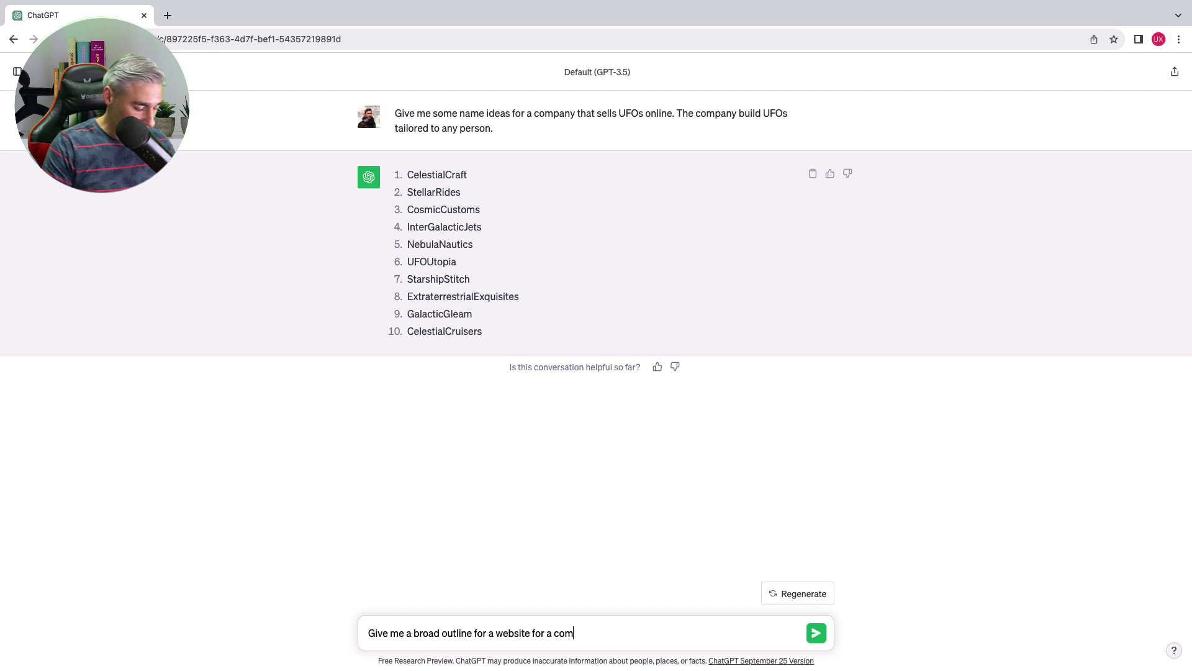
{"action": "type", "text": "apany that sells and build the"}
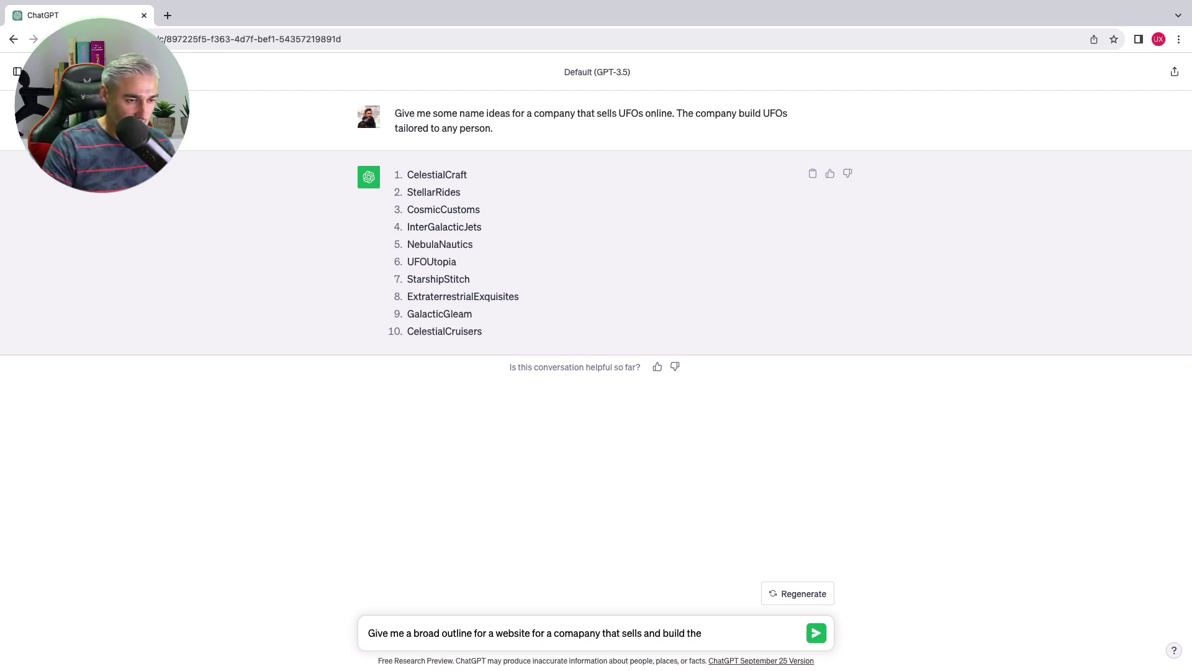
{"action": "type", "text": " UFOs, include t"}
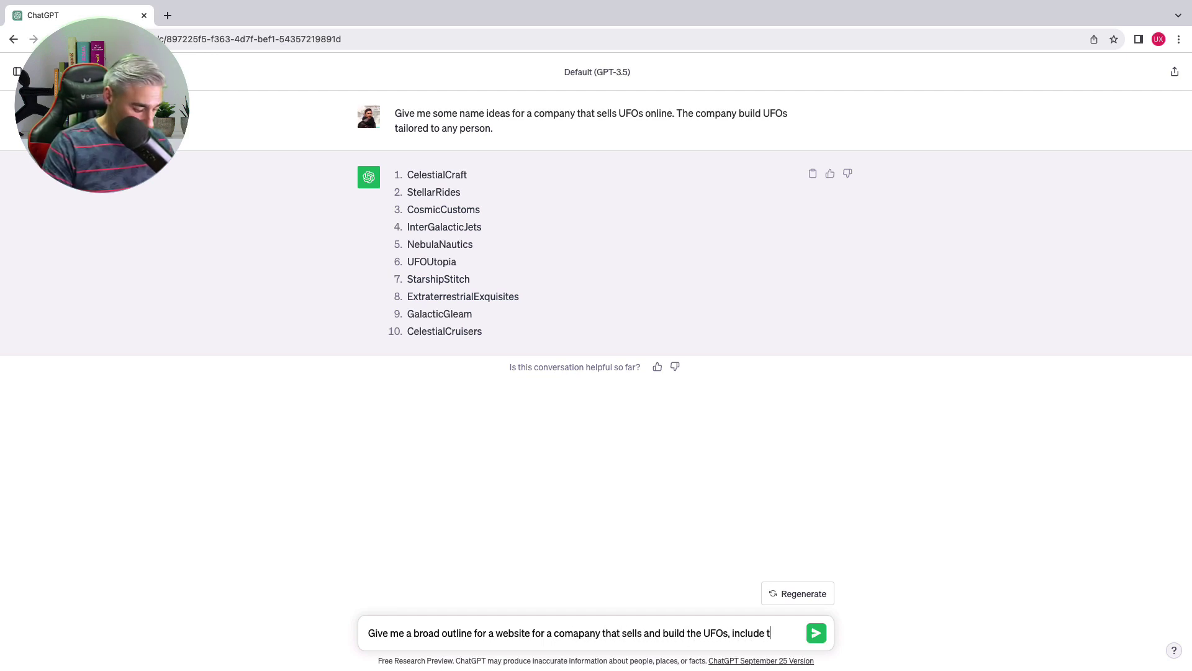
{"action": "type", "text": "agline, call to action, feature"}
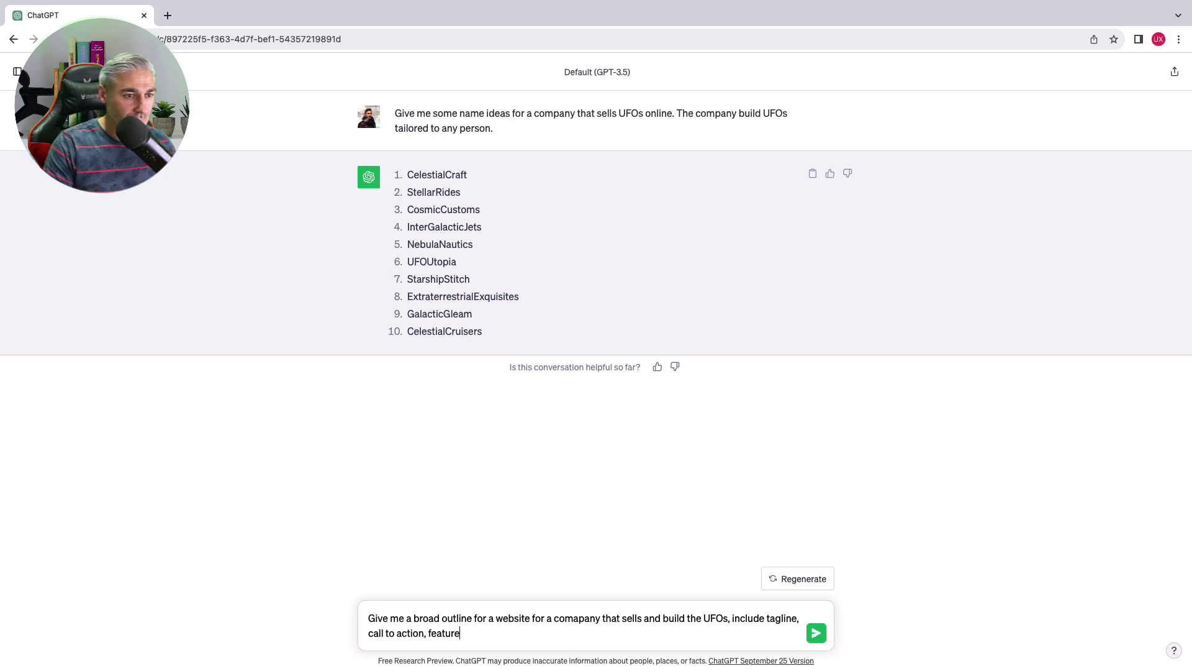
{"action": "type", "text": "s and detail about the UFOs, and"}
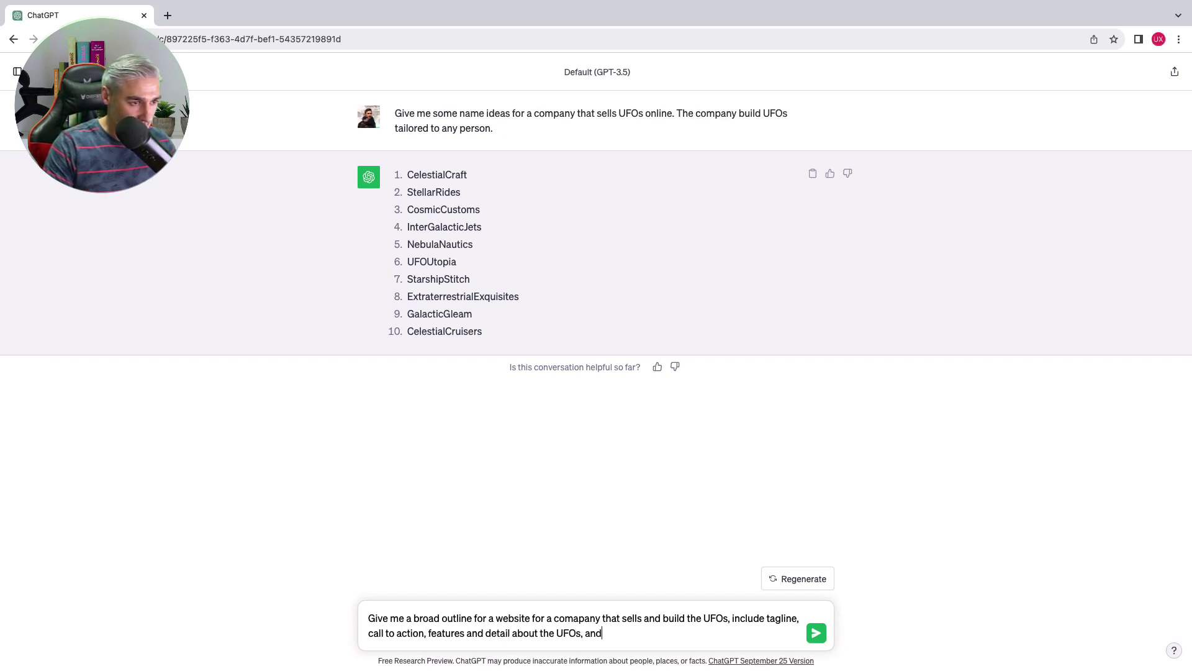
{"action": "type", "text": " other relevant sections. The"}
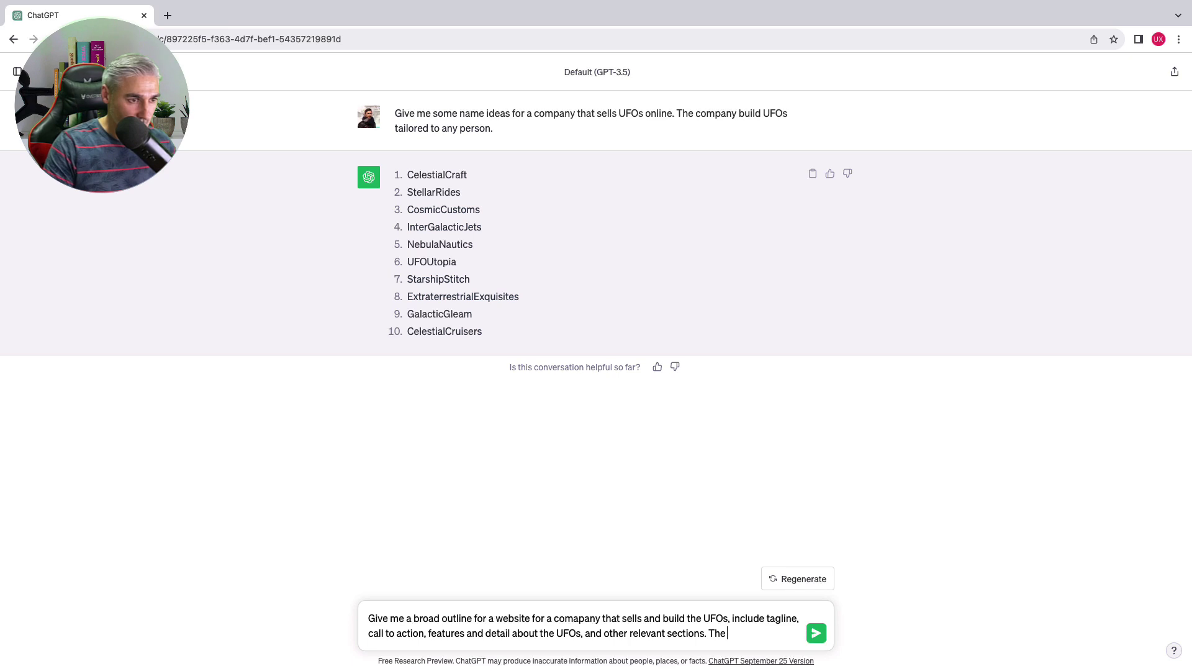
{"action": "type", "text": " title of the website is Ne"}
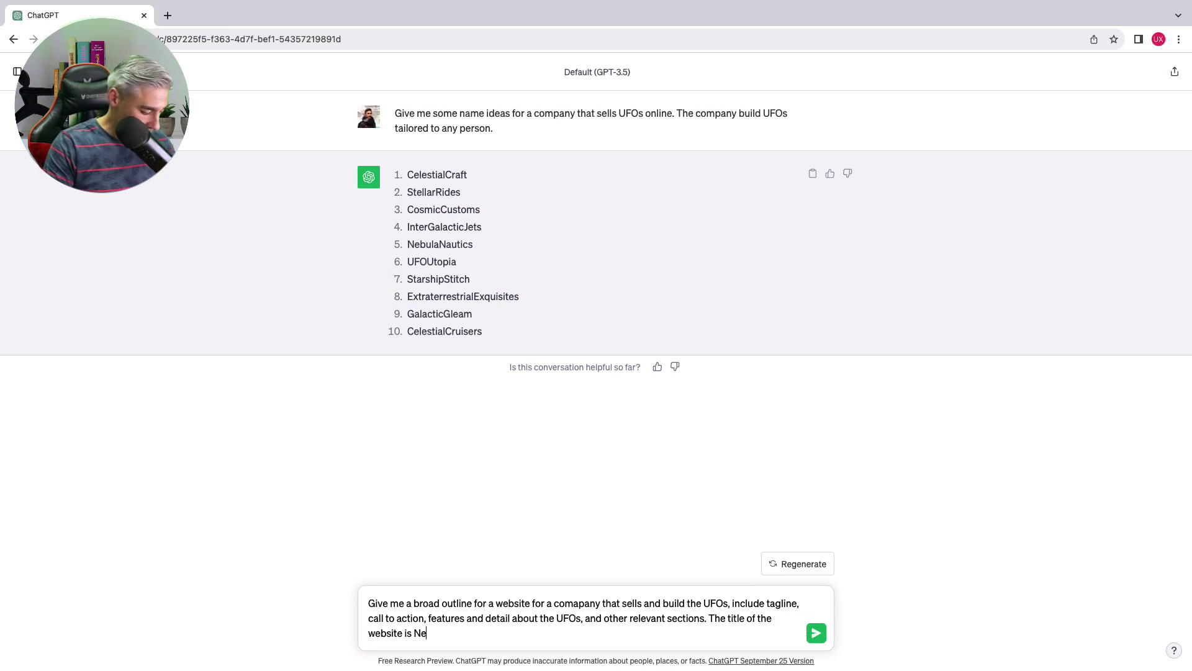
{"action": "type", "text": "bula Nautics"}
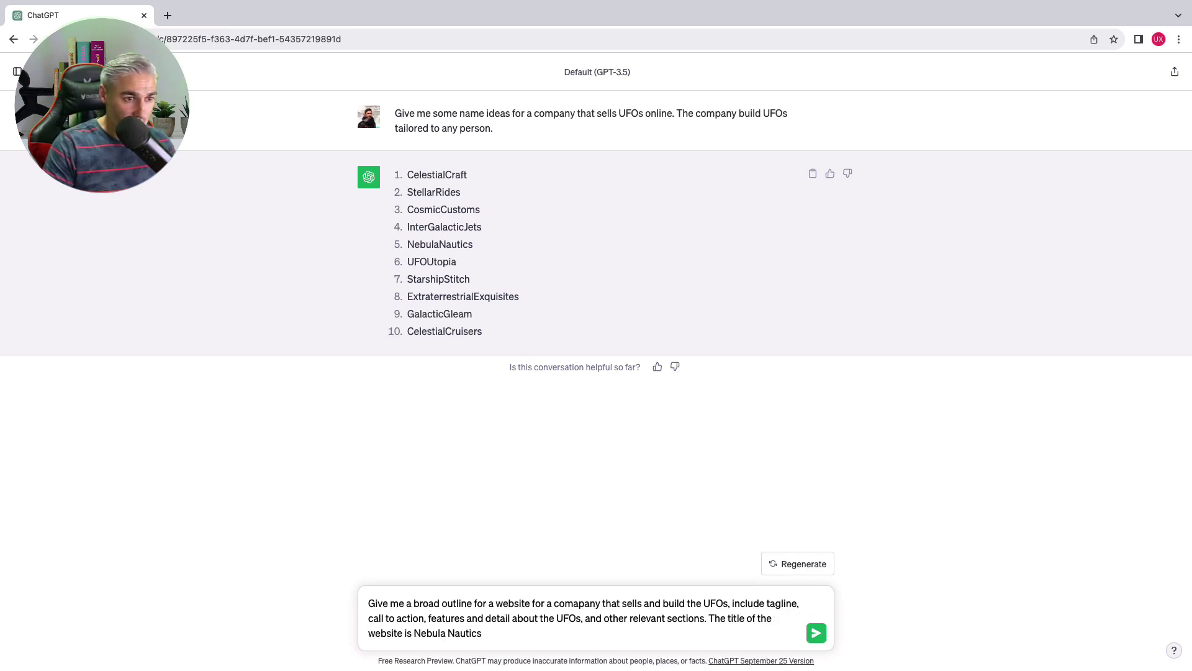
{"action": "key", "text": "Return"}
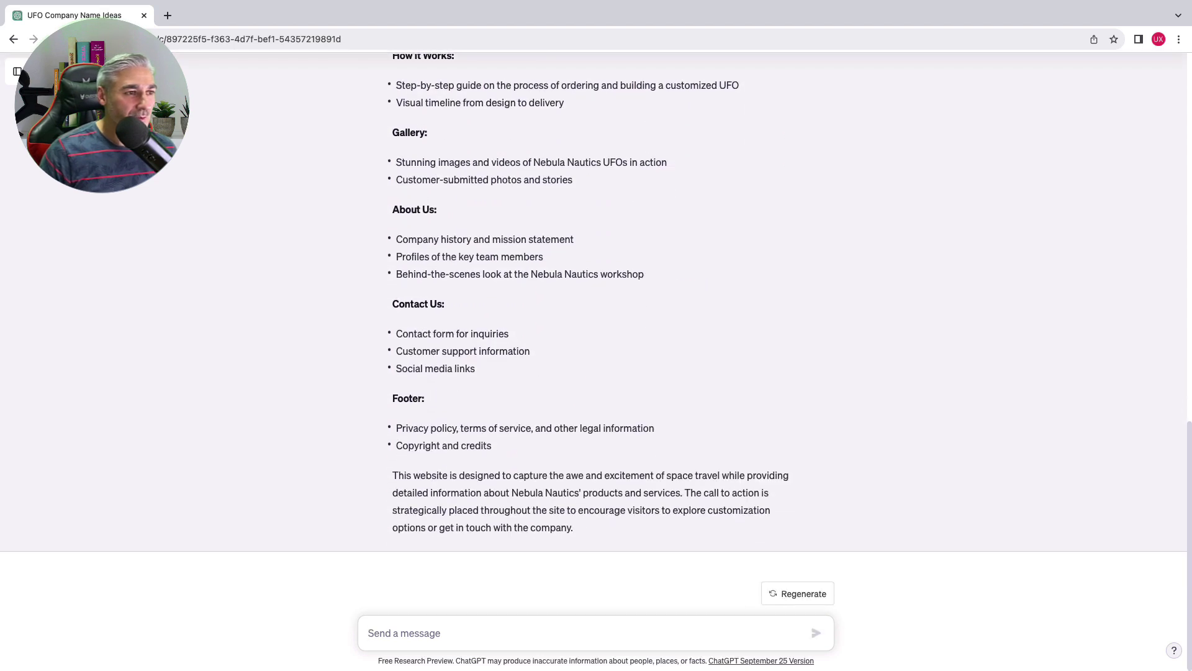
{"action": "scroll", "coordinate": [551, 523], "scroll_direction": "up", "scroll_amount": 10}
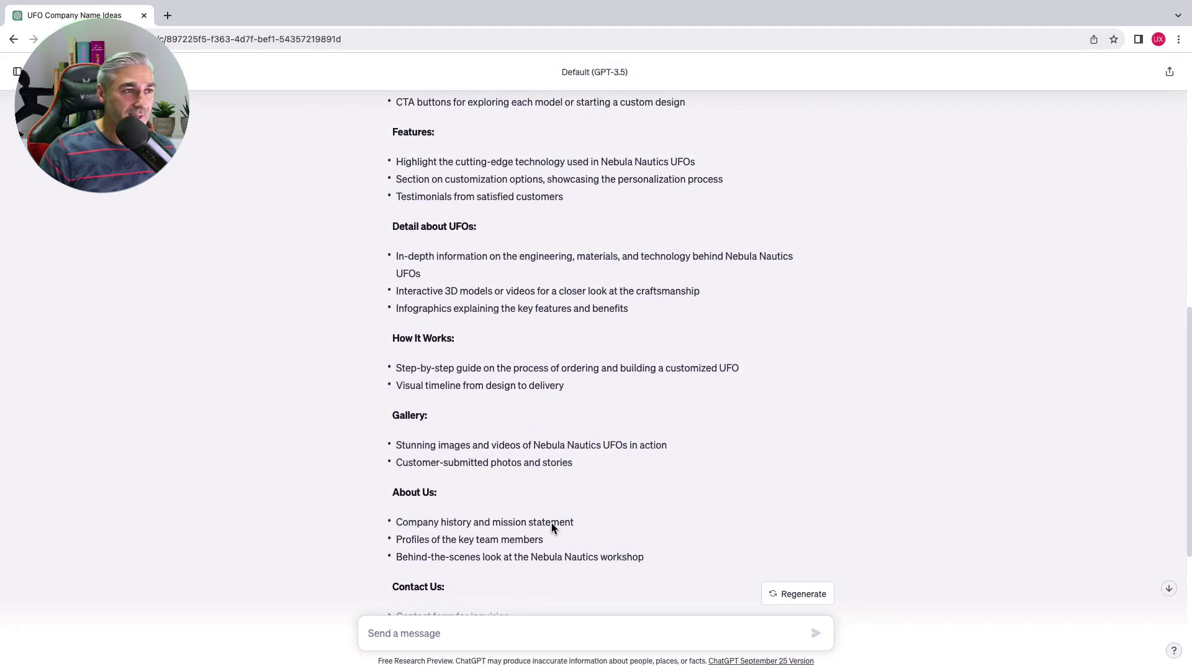
{"action": "scroll", "coordinate": [552, 523], "scroll_direction": "up", "scroll_amount": 3}
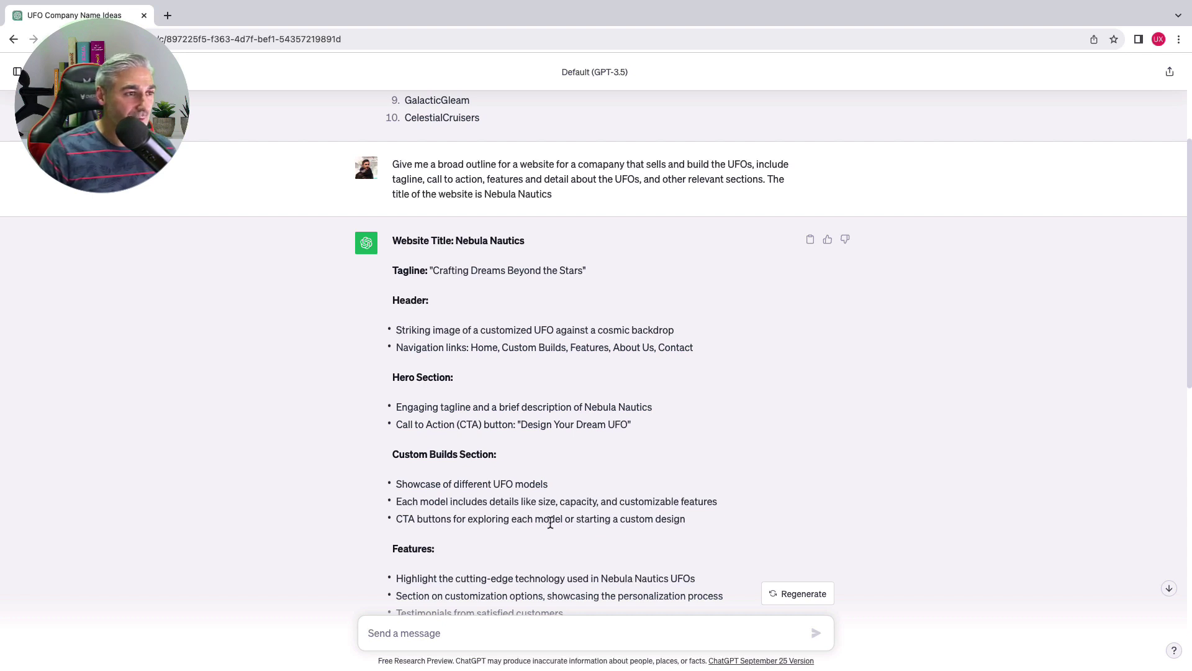
{"action": "scroll", "coordinate": [537, 491], "scroll_direction": "down", "scroll_amount": 1}
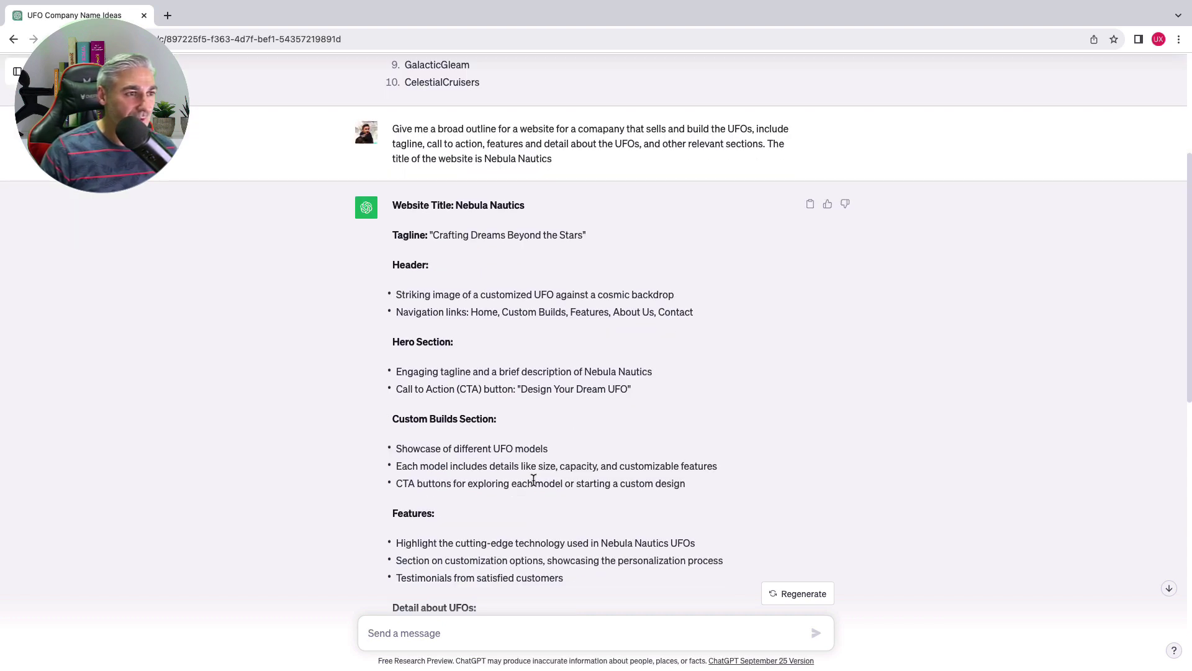
{"action": "scroll", "coordinate": [534, 479], "scroll_direction": "down", "scroll_amount": 1}
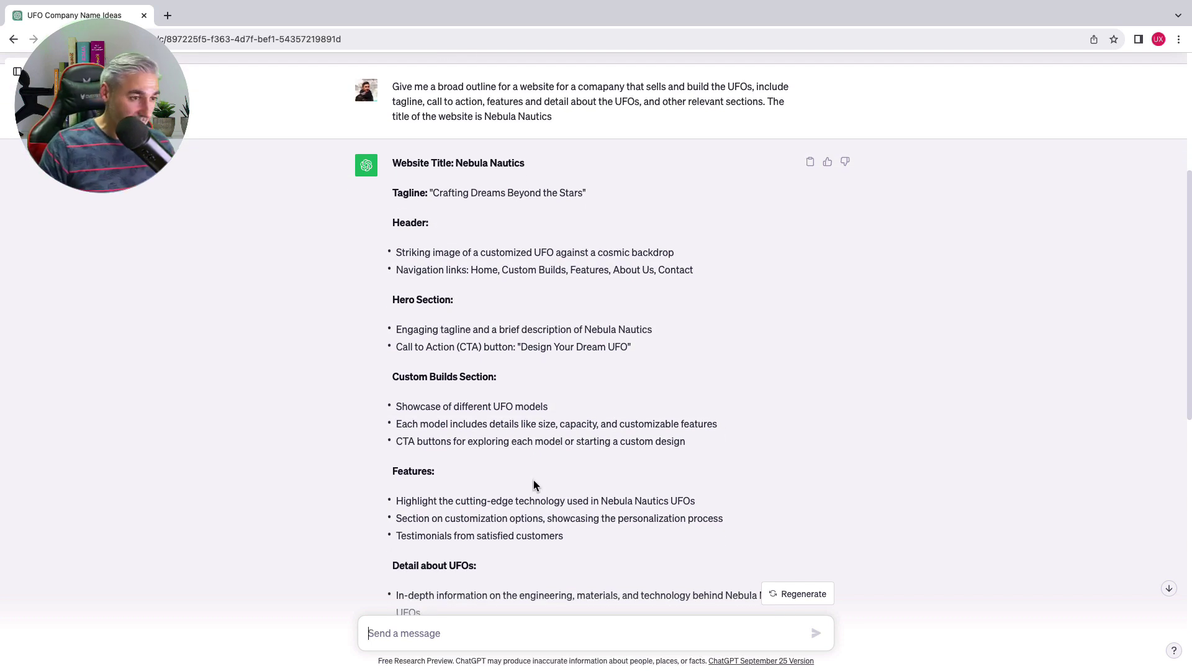
Ask ChatGPT for more tagline ideas
{"action": "scroll", "coordinate": [531, 472], "scroll_direction": "down", "scroll_amount": 10}
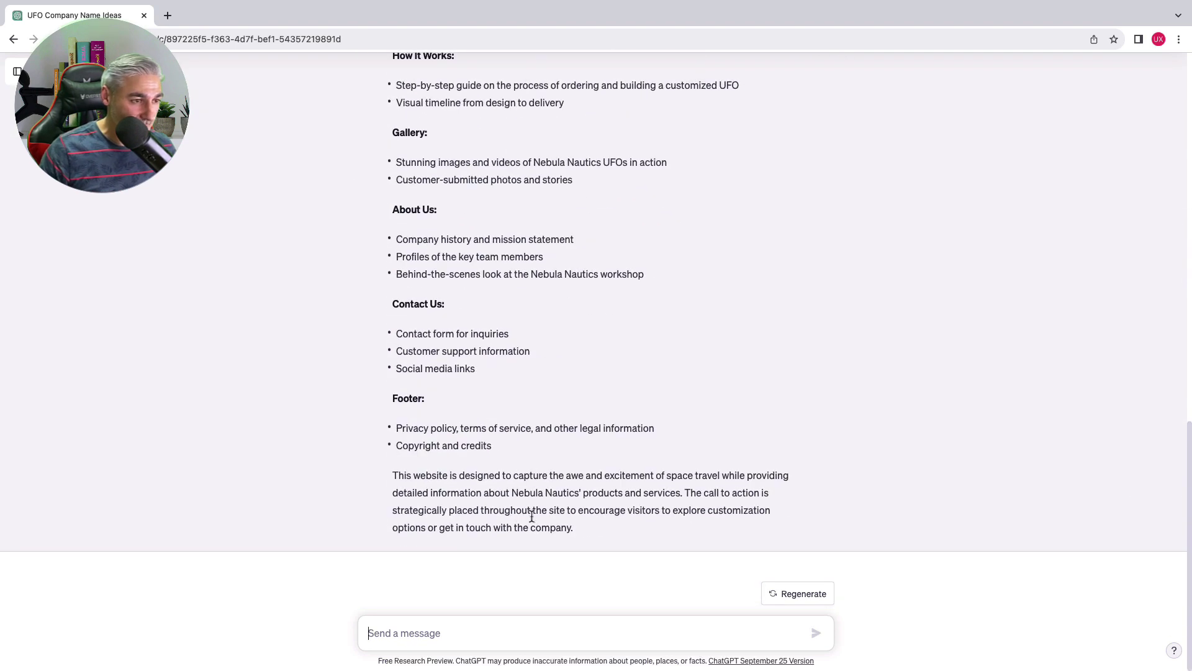
{"action": "type", "text": "Give"}
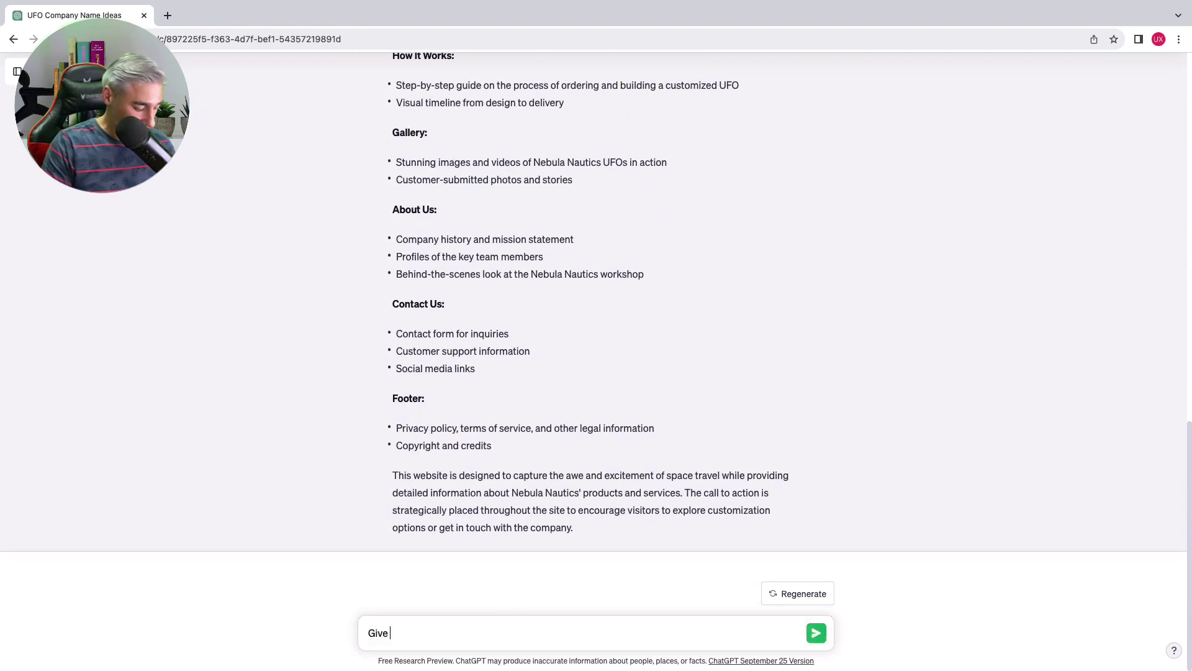
{"action": "type", "text": " me m"}
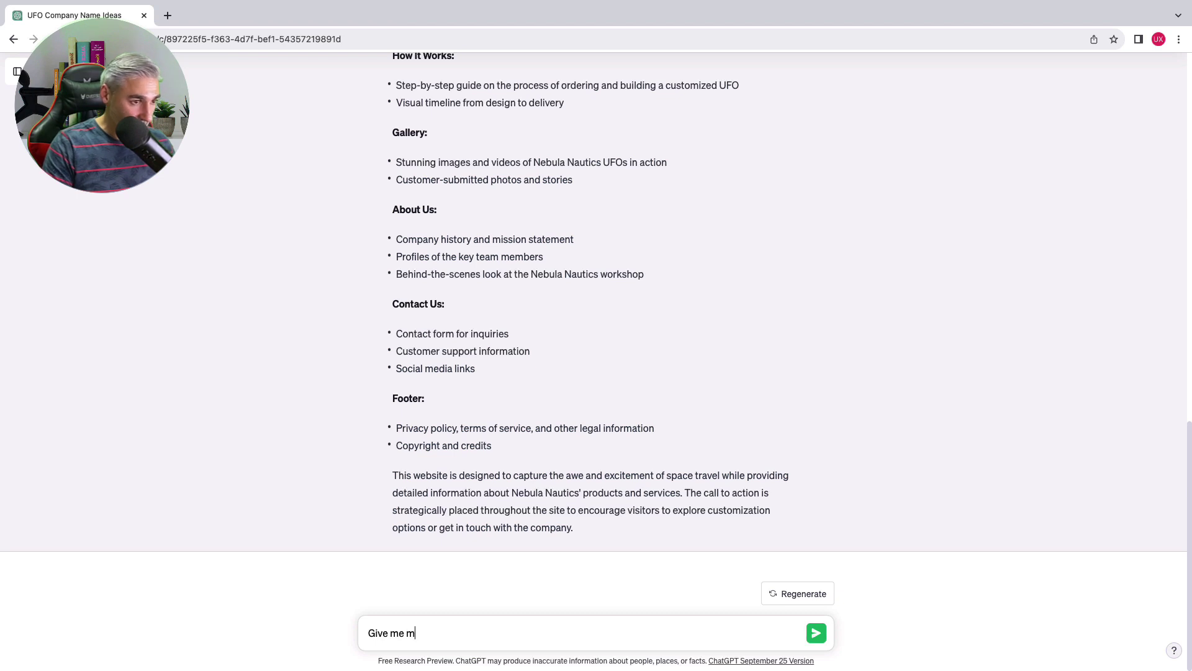
{"action": "type", "text": "ore taglin"}
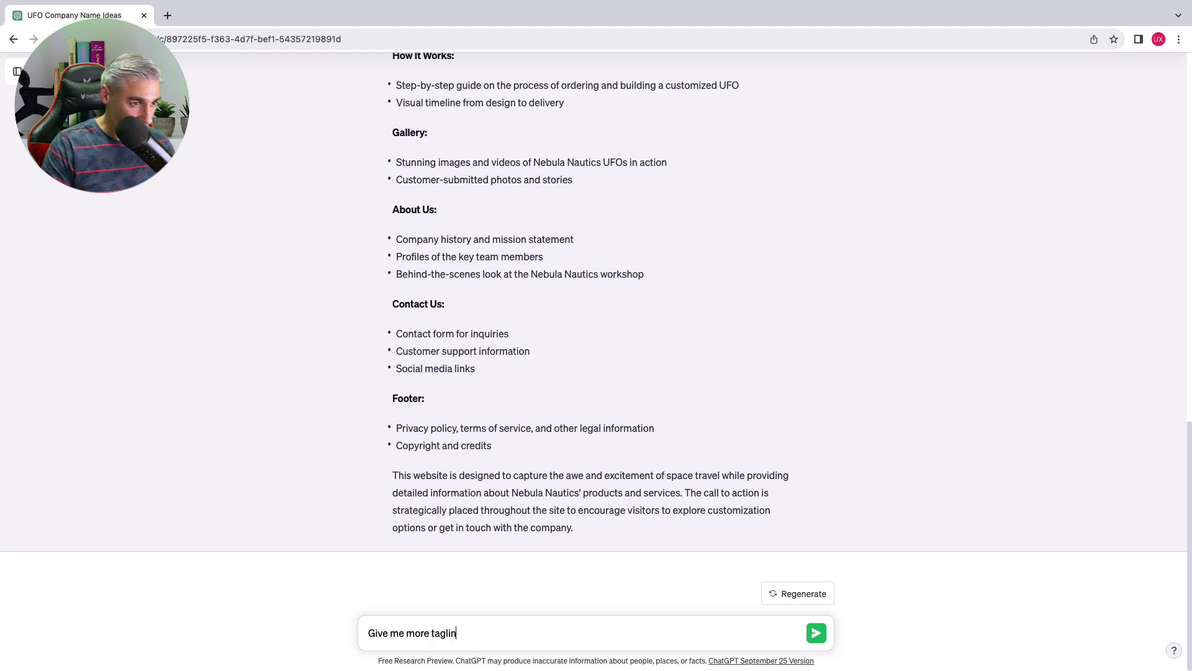
{"action": "type", "text": "e ideas"}
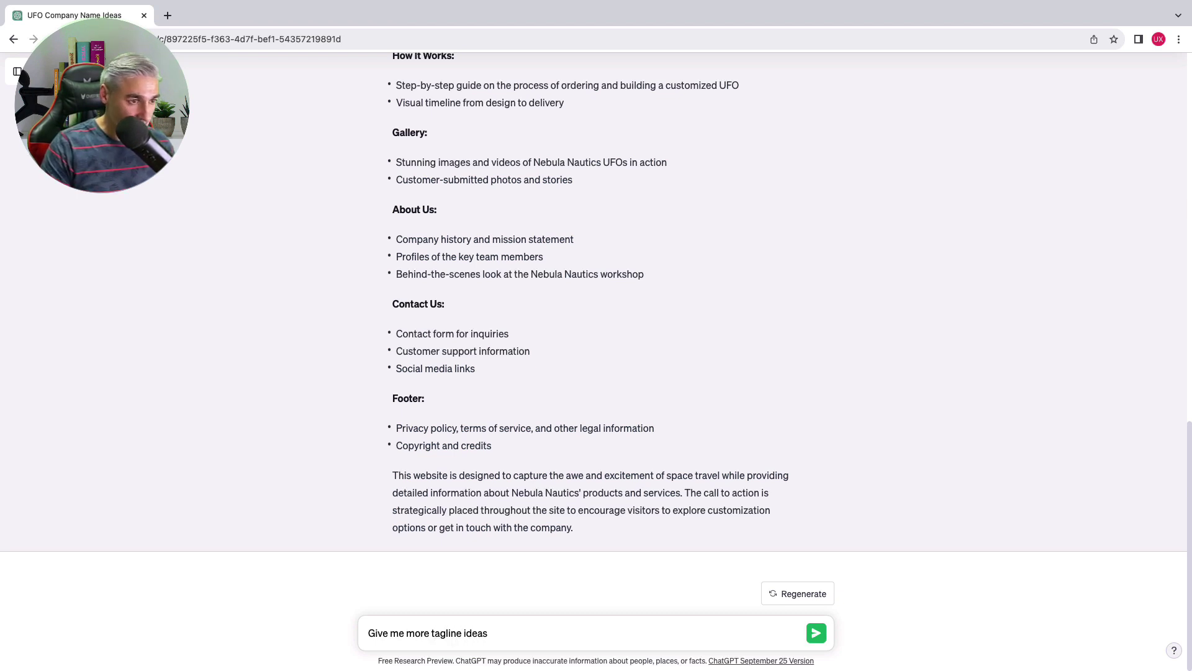
{"action": "key", "text": "Return"}
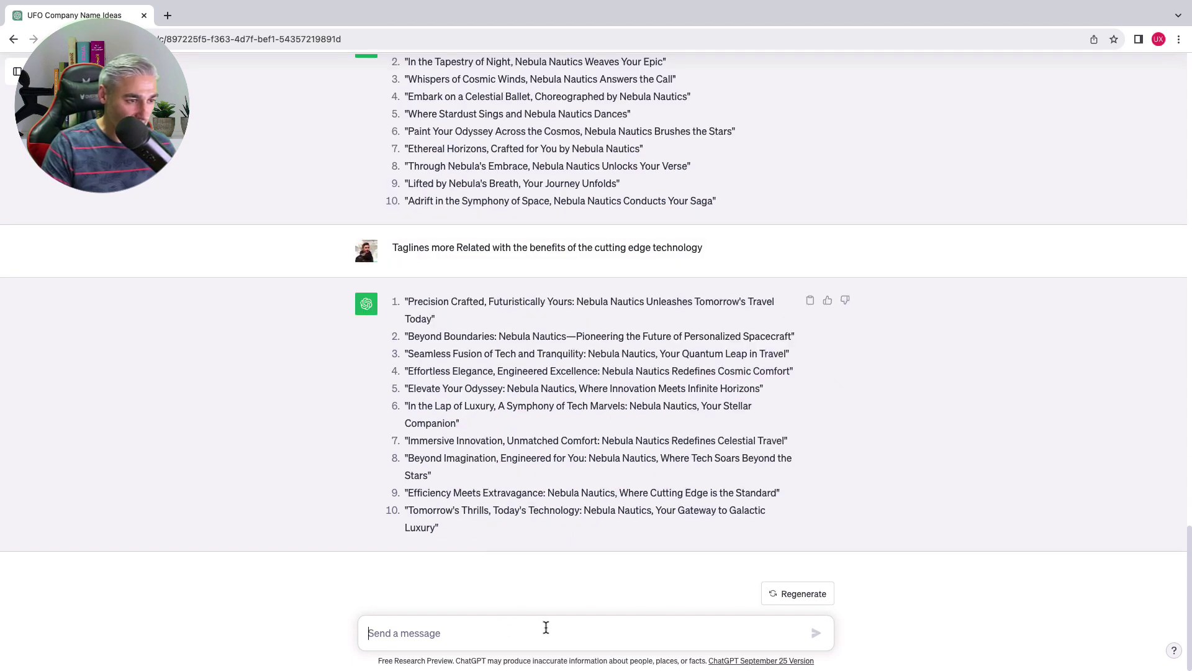
Ask for names for the UFO models with their details and features
{"action": "left_click", "coordinate": [545, 628]}
{"action": "type", "text": "Give me some names for the UFOs models with the details and fea"}
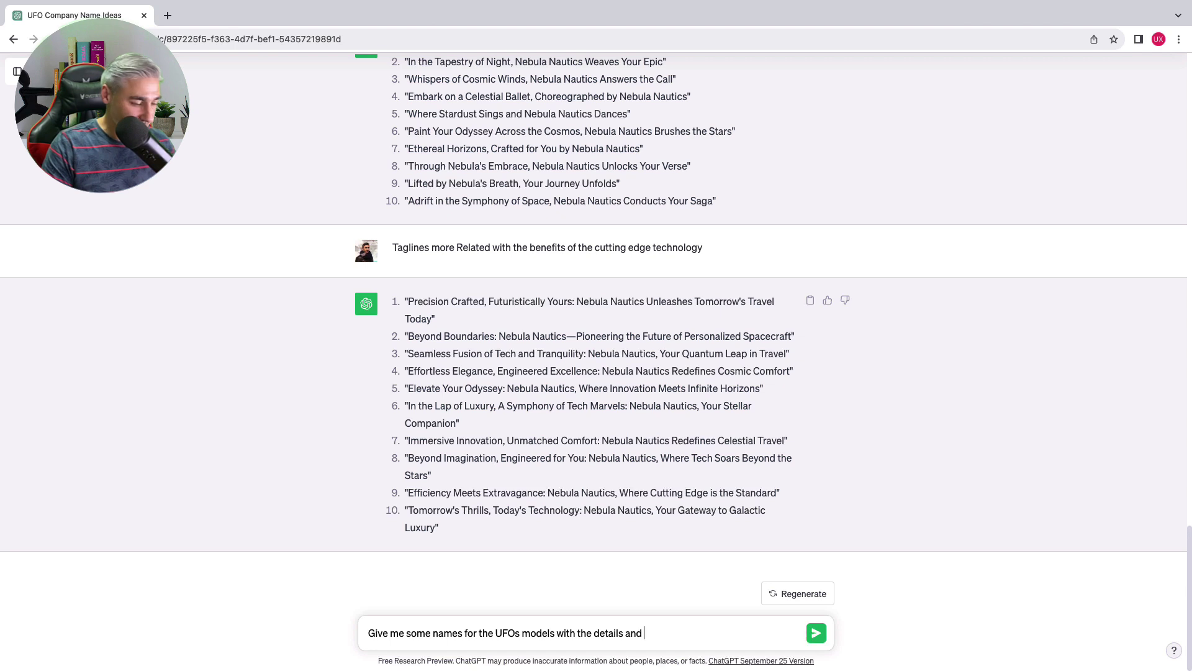
{"action": "type", "text": "tures"}
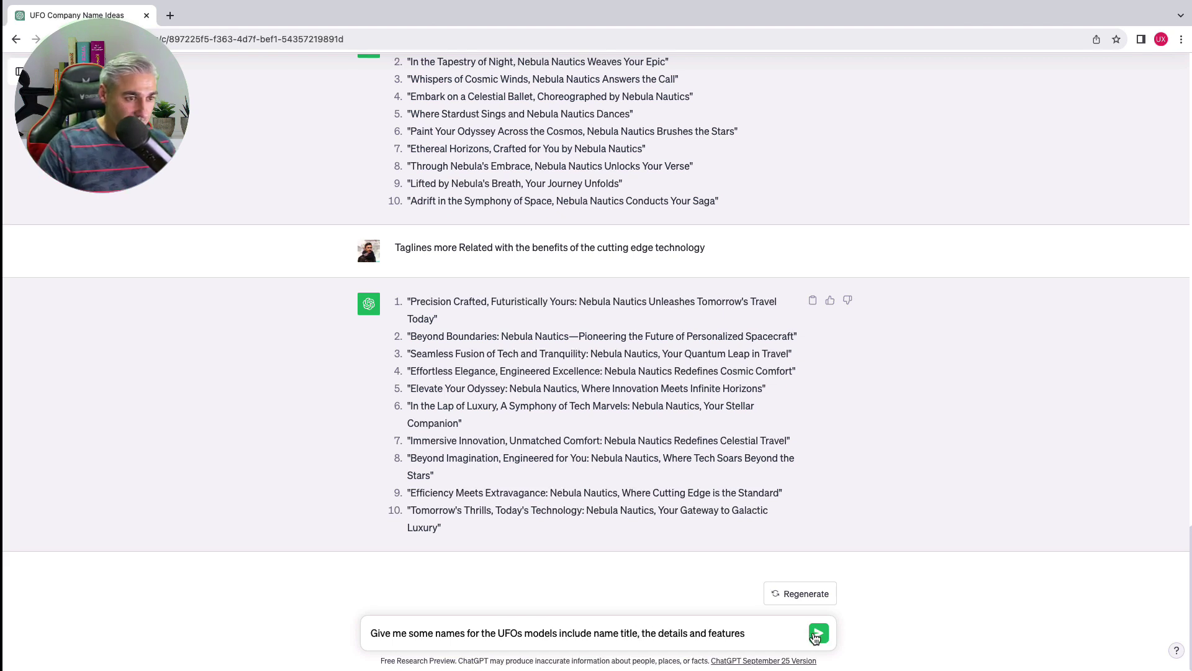
{"action": "key", "text": "Return"}
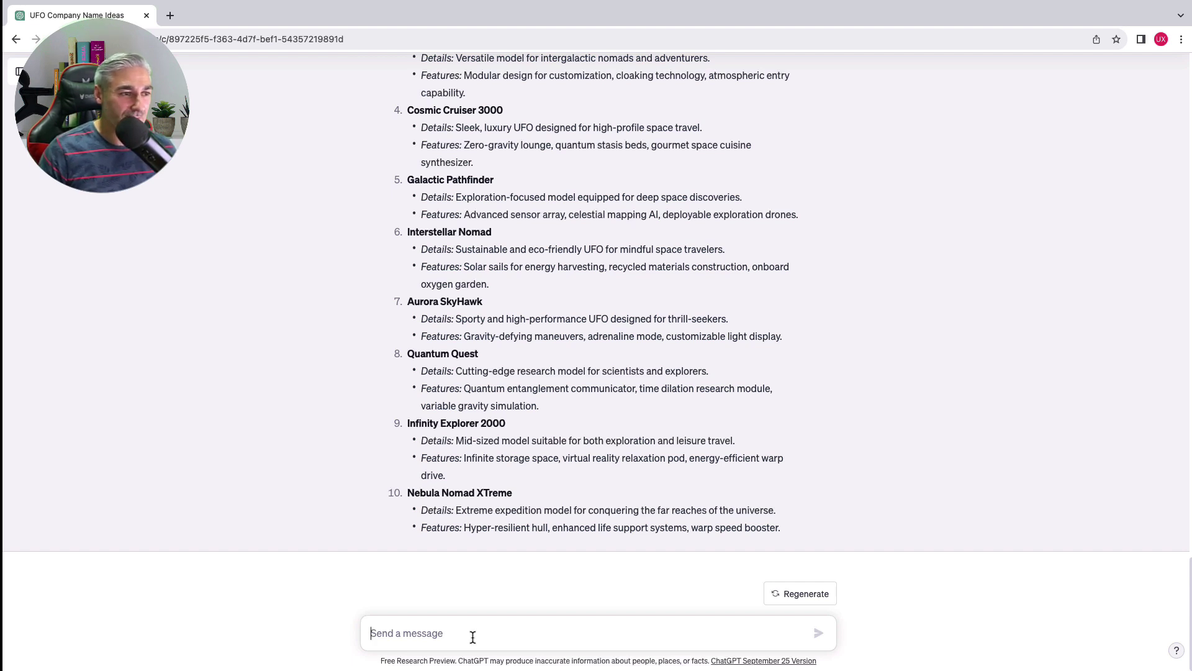
Request more specific model details: dimensions, performance, interior features and safety
{"action": "type", "text": "More specific the details, include dimensions, perfomance, interior fea"}
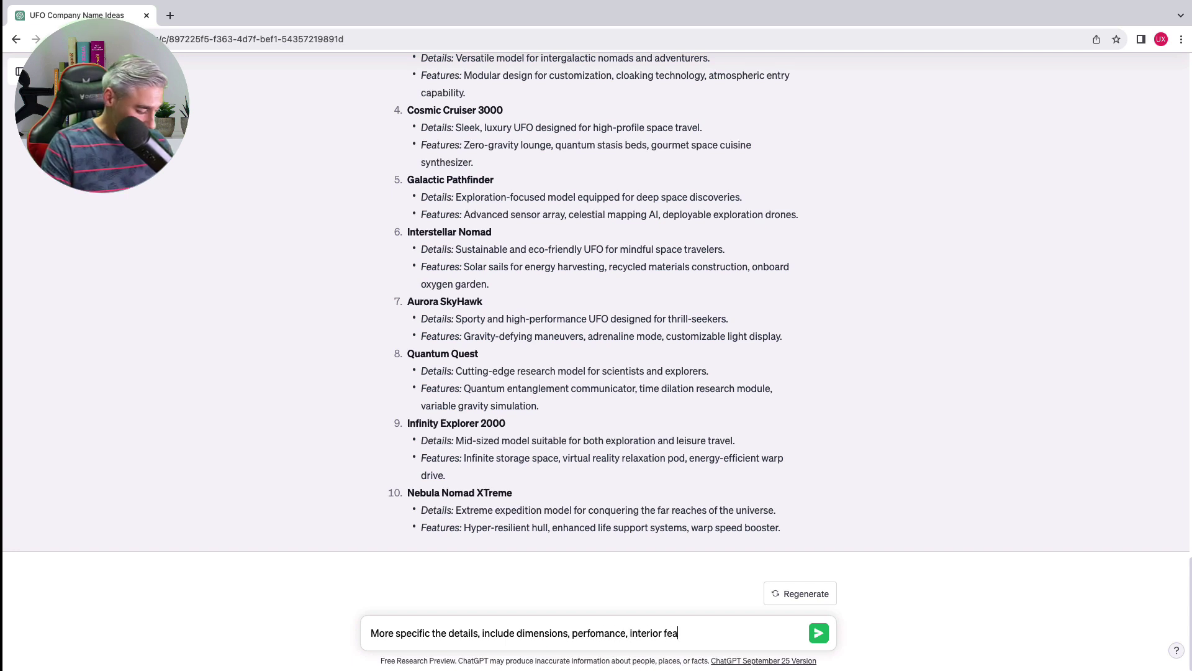
{"action": "type", "text": "tures, Safty"}
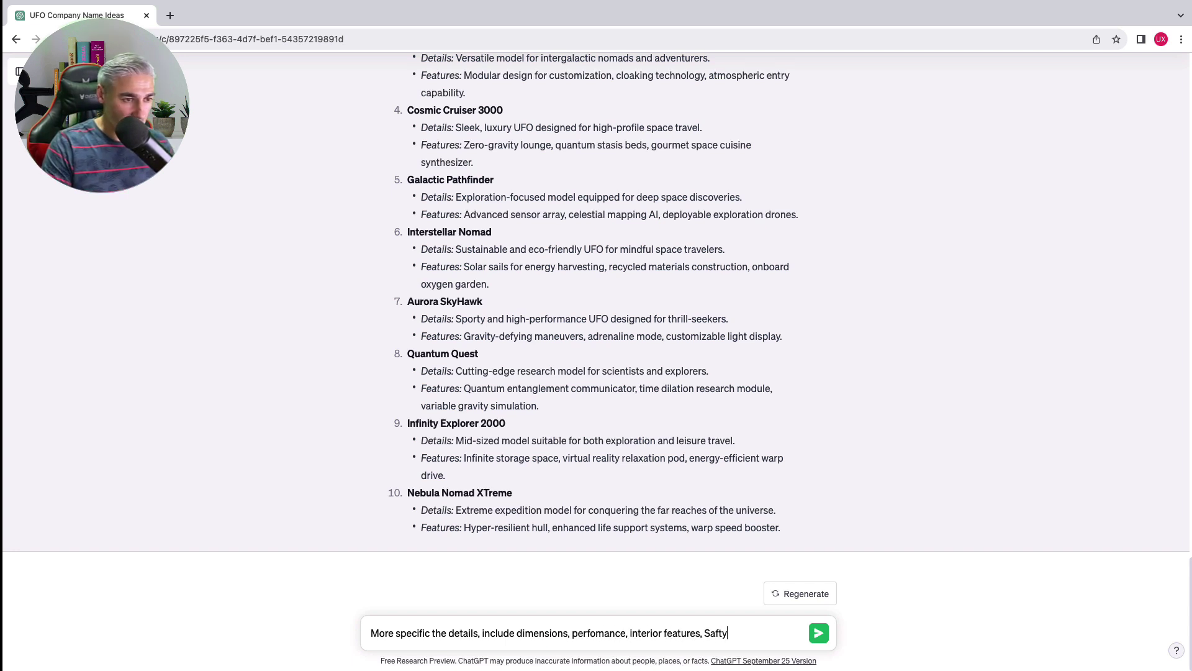
{"action": "key", "text": "BackSpace"}
{"action": "key", "text": "BackSpace"}
{"action": "type", "text": "ety"}
{"action": "left_click", "coordinate": [820, 633]}
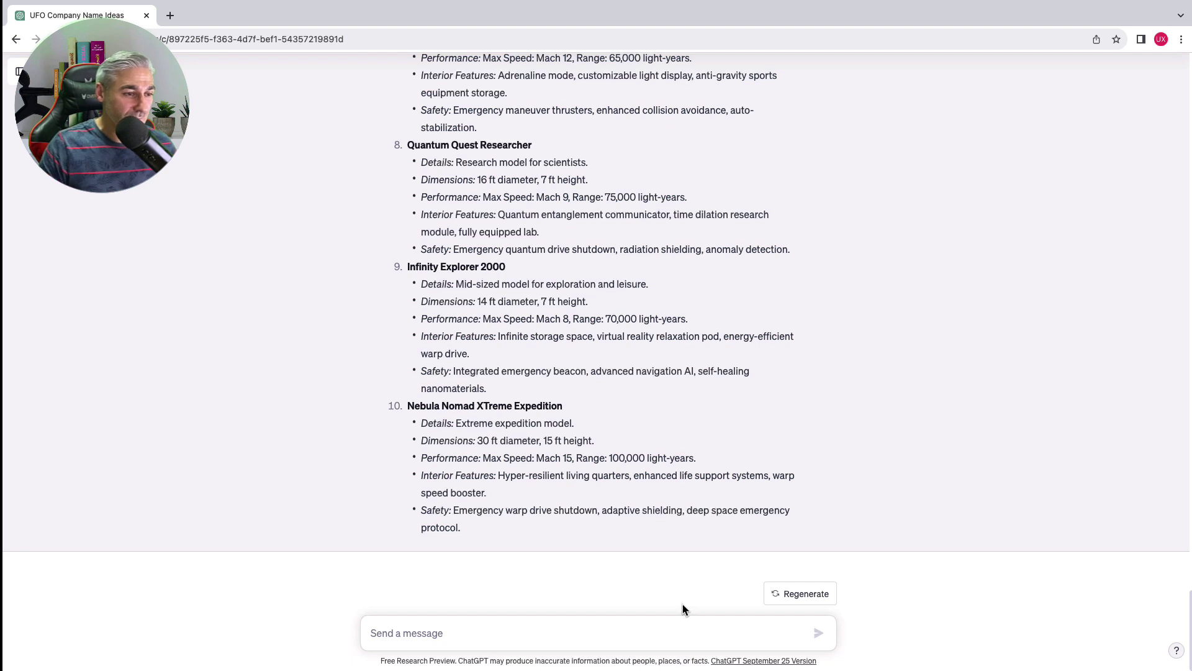
Ask ChatGPT for features the company provides to all UFOs, such as design, propulsion and navigation
{"action": "scroll", "coordinate": [683, 604], "scroll_direction": "up", "scroll_amount": 8}
{"action": "type", "text": "Give me specific fea"}
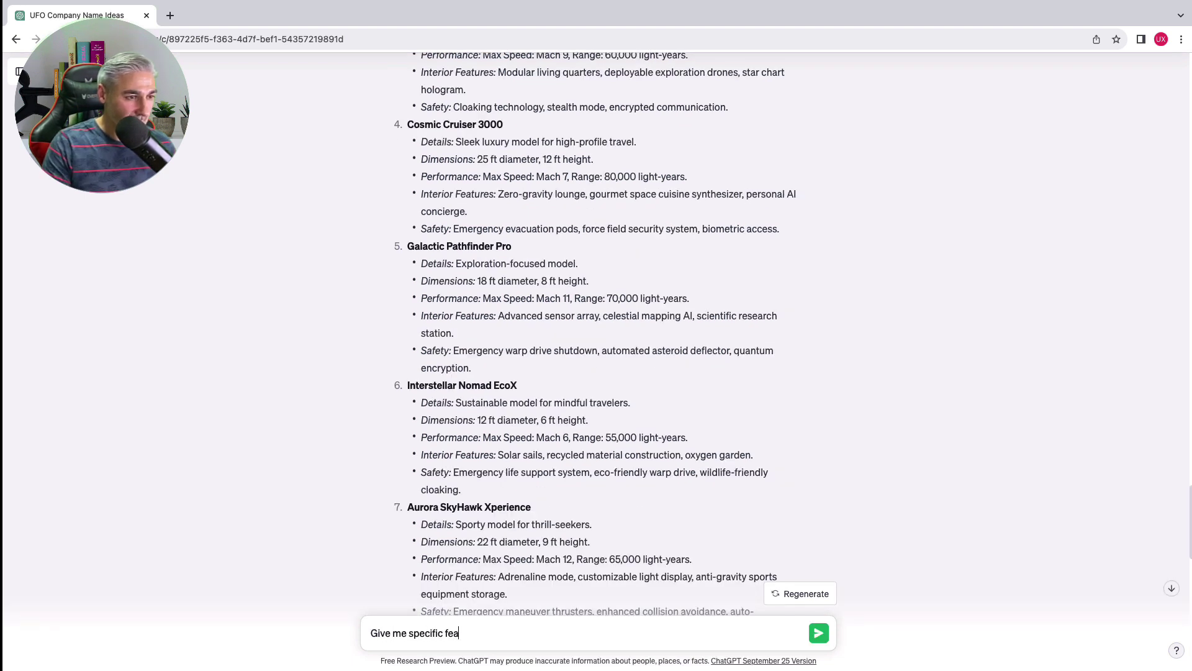
{"action": "type", "text": "utures that the comp"}
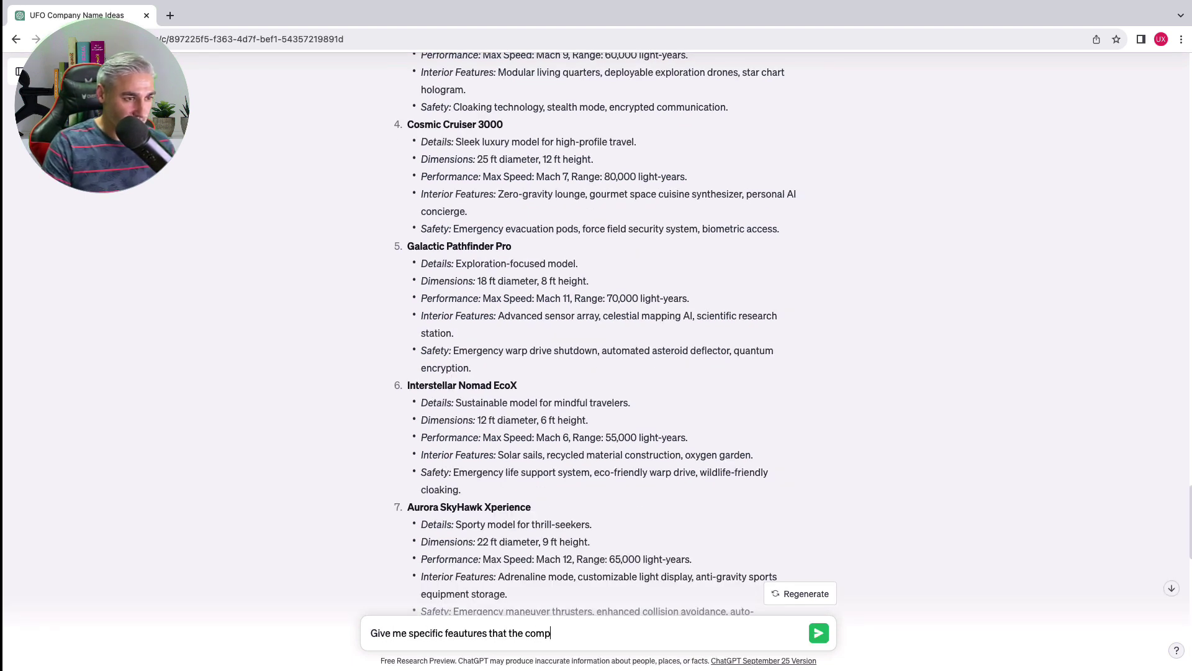
{"action": "type", "text": "any provide to all the "}
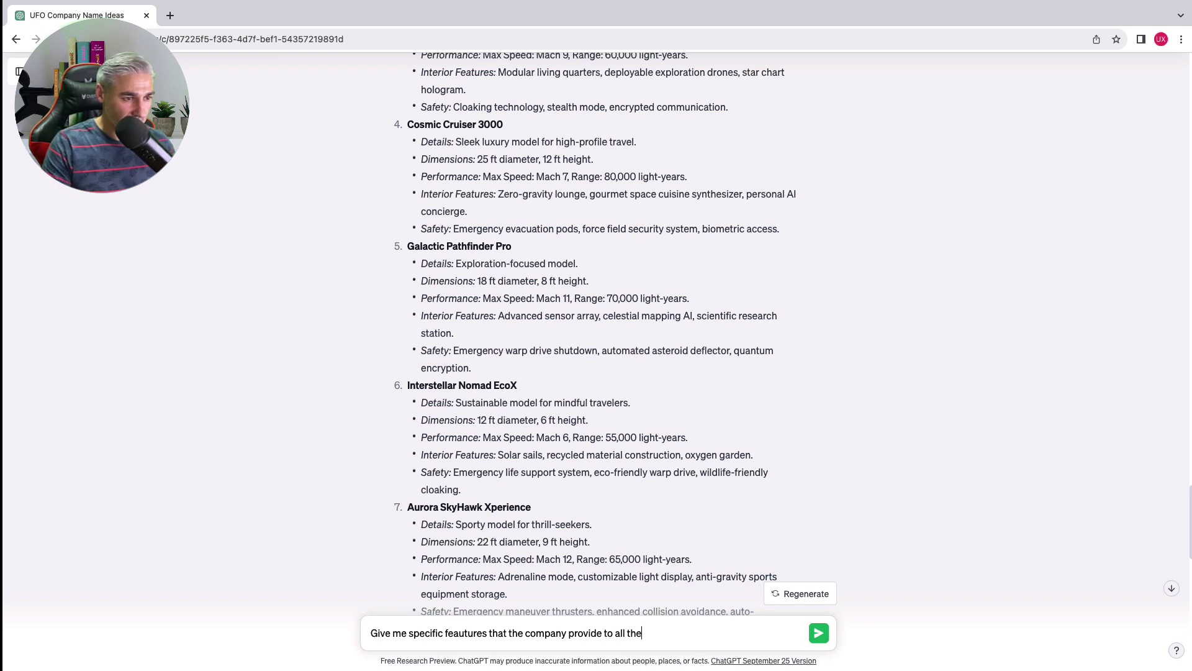
{"action": "type", "text": "UFOs like the design"}
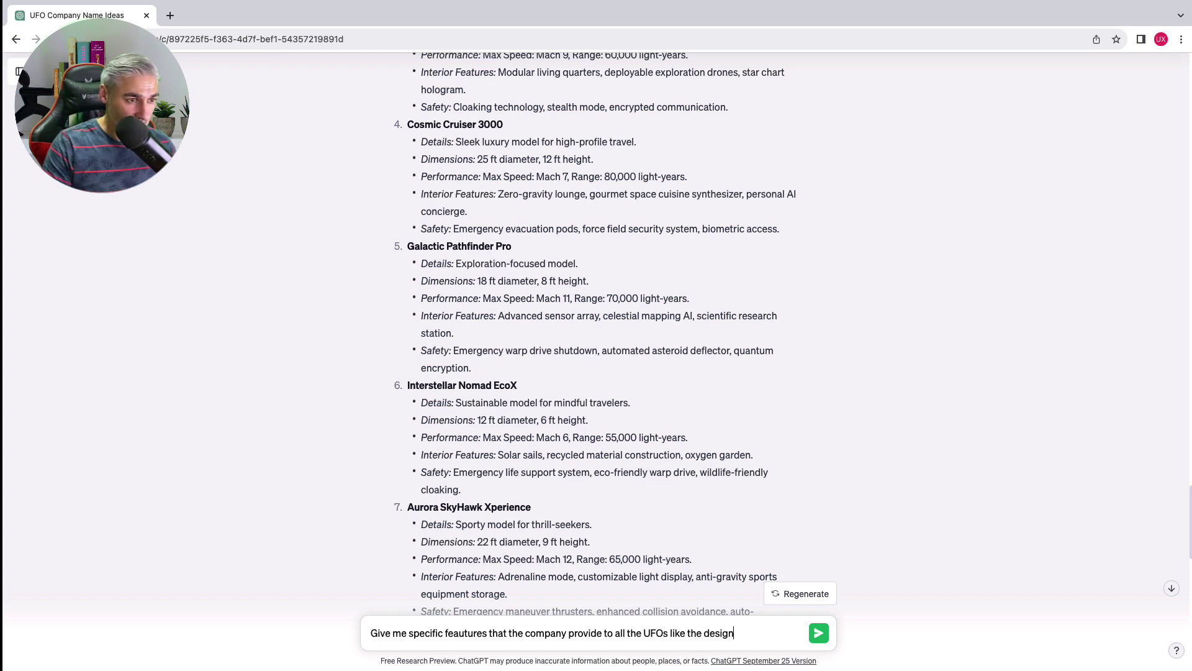
{"action": "type", "text": ", the propu"}
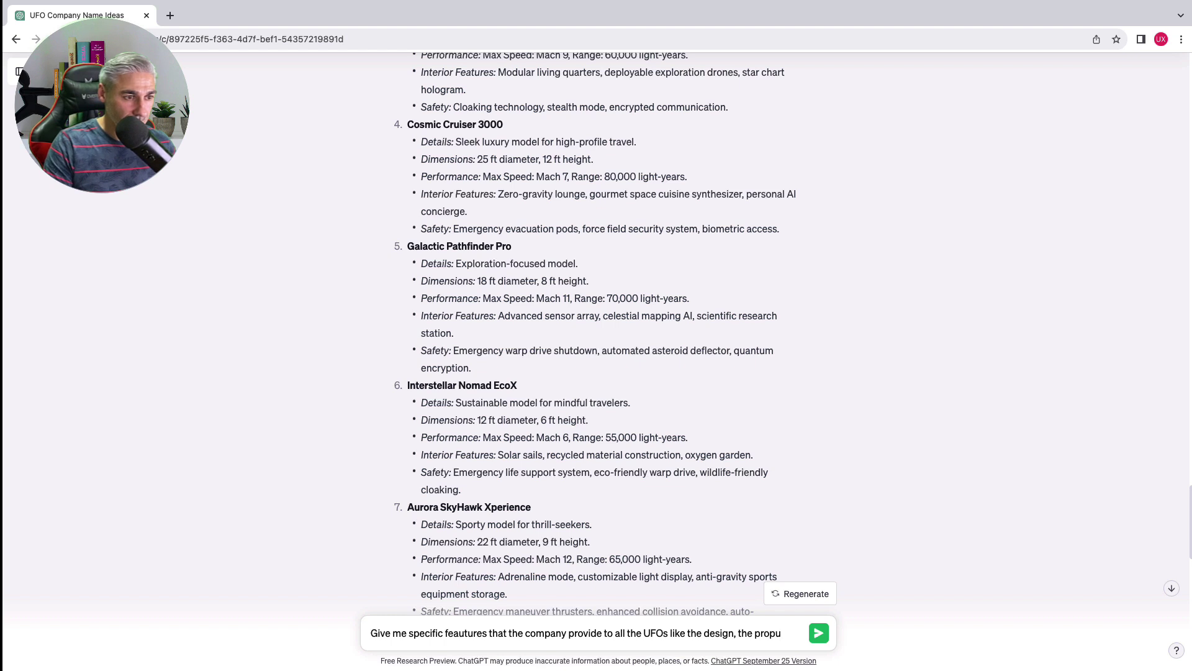
{"action": "type", "text": "lsion, navigation, interi"}
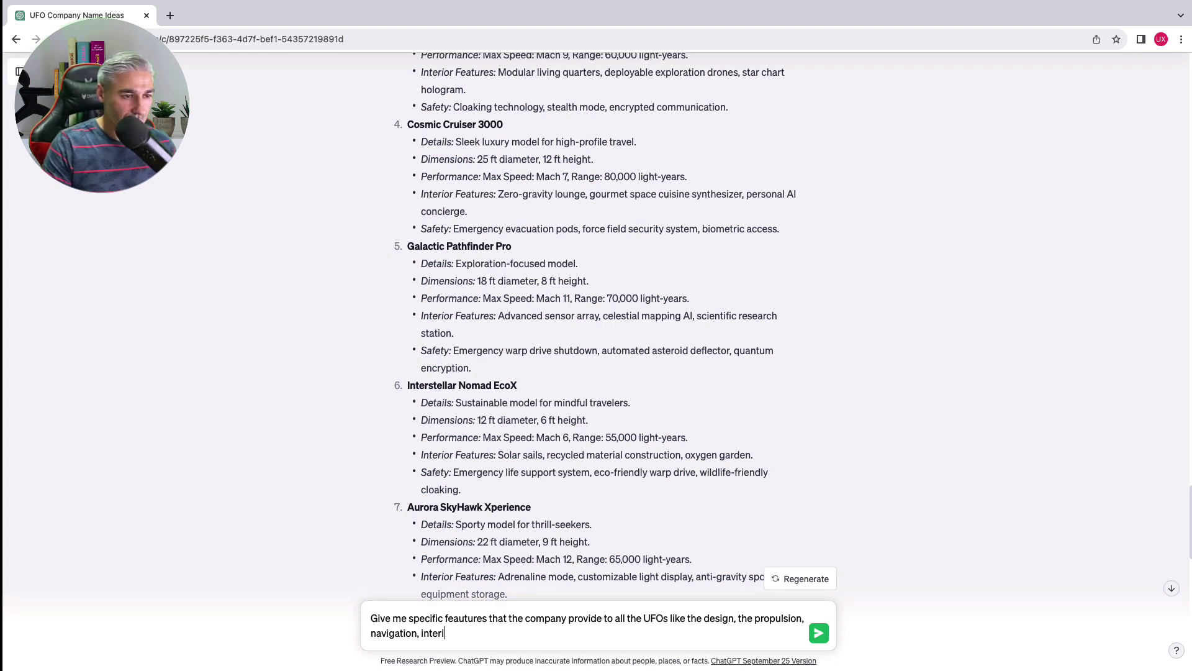
{"action": "type", "text": "ors, confort"}
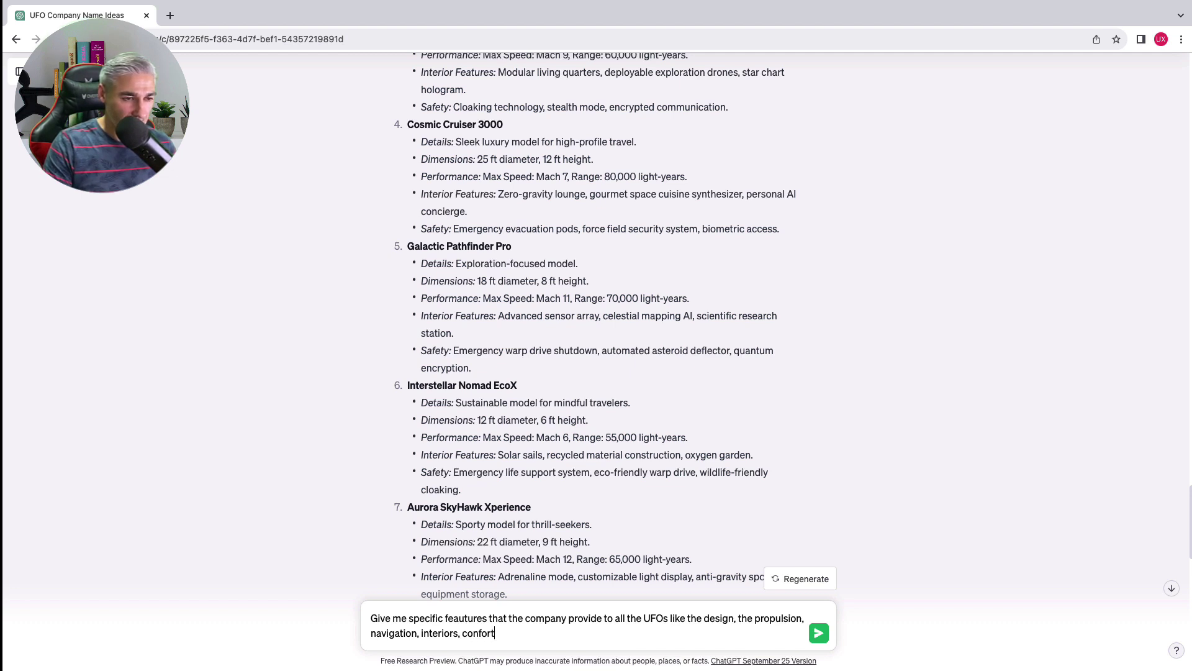
{"action": "key", "text": "Return"}
{"action": "scroll", "coordinate": [565, 450], "scroll_direction": "down", "scroll_amount": 7}
{"action": "scroll", "coordinate": [565, 450], "scroll_direction": "down", "scroll_amount": 10}
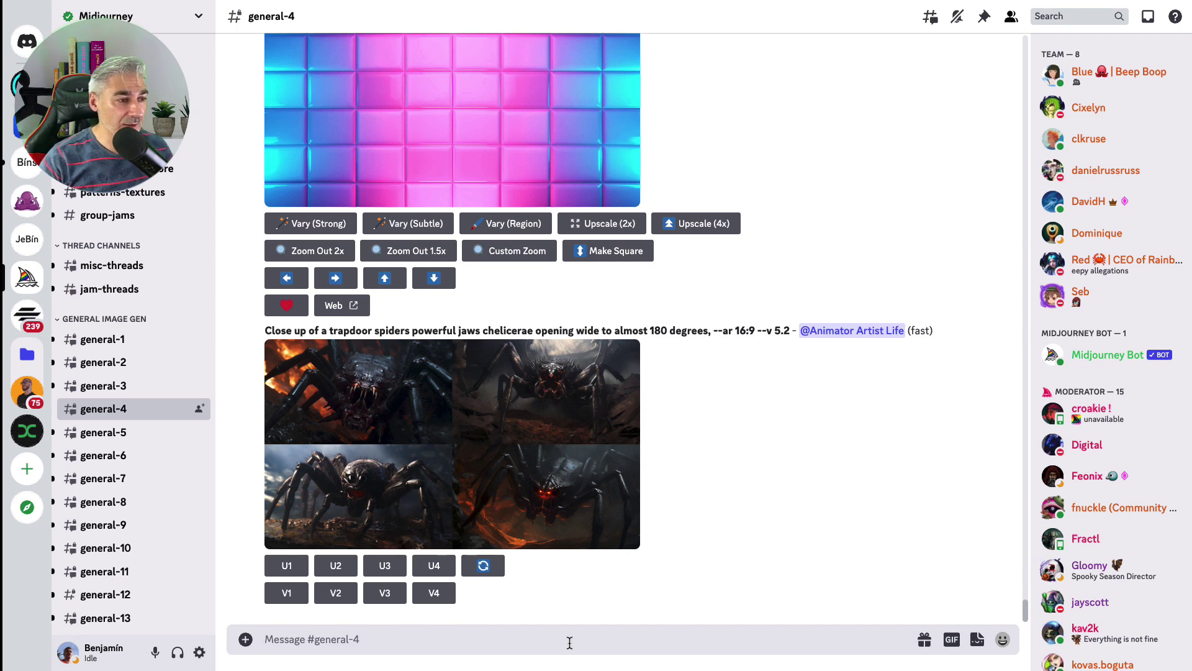
Submit the /imagine prompt 'A fun neon UFO logo, iconography, simple, with a nebula in the background'
{"action": "type", "text": "/"}
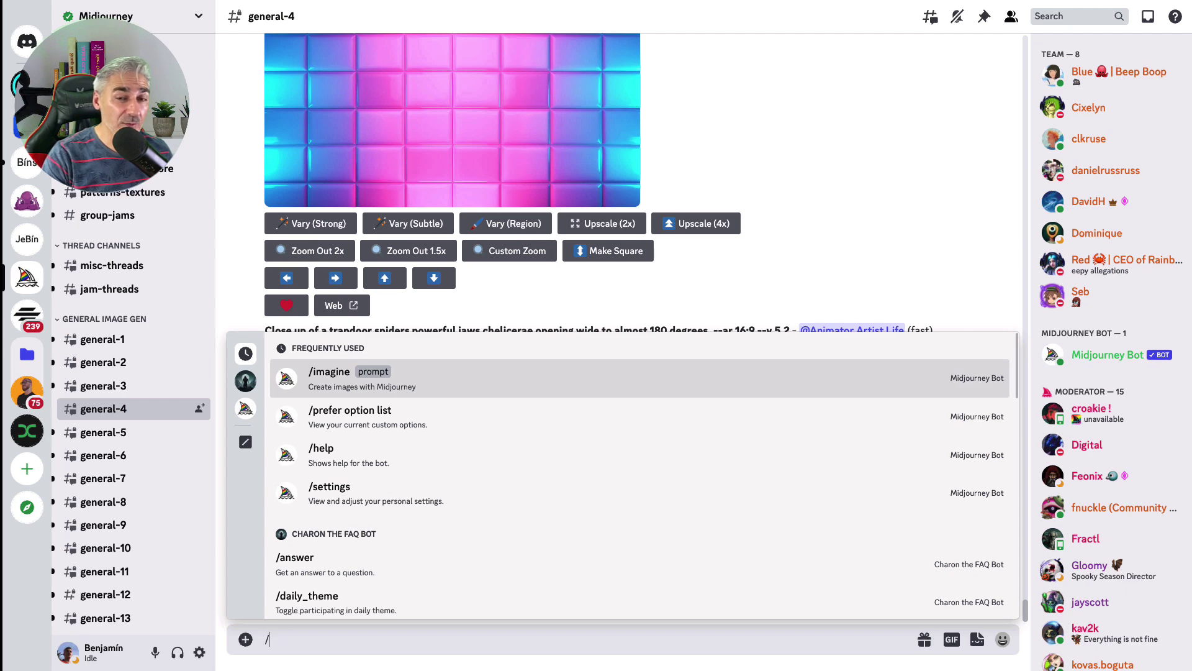
{"action": "type", "text": "ima"}
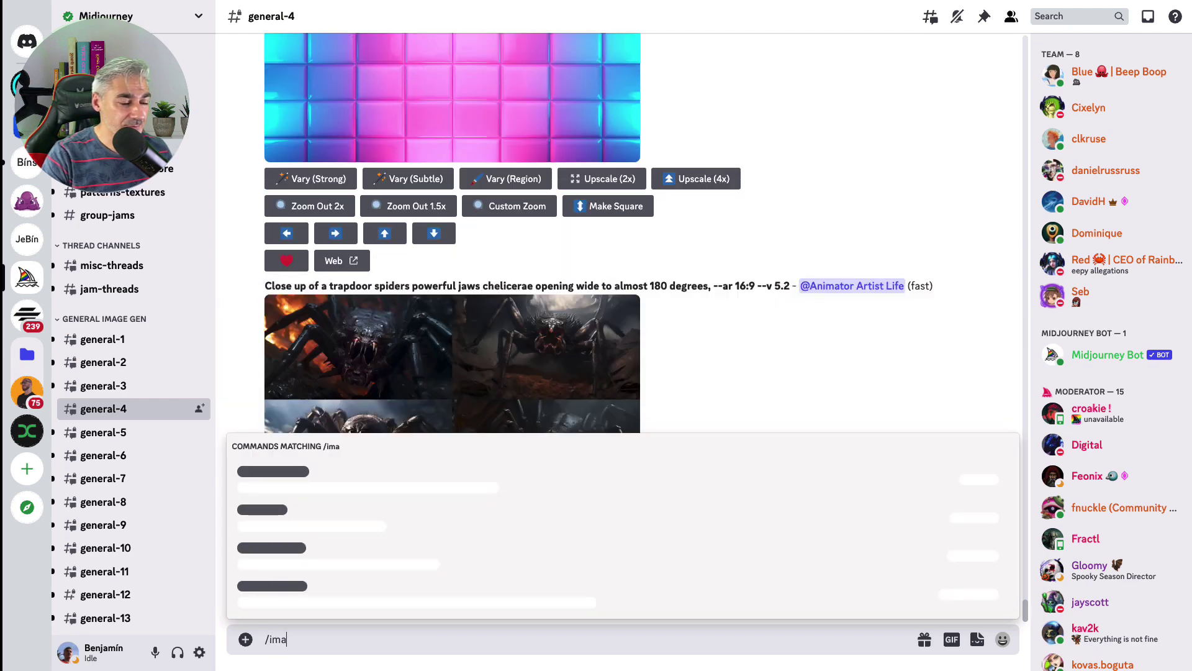
{"action": "left_click", "coordinate": [371, 594]}
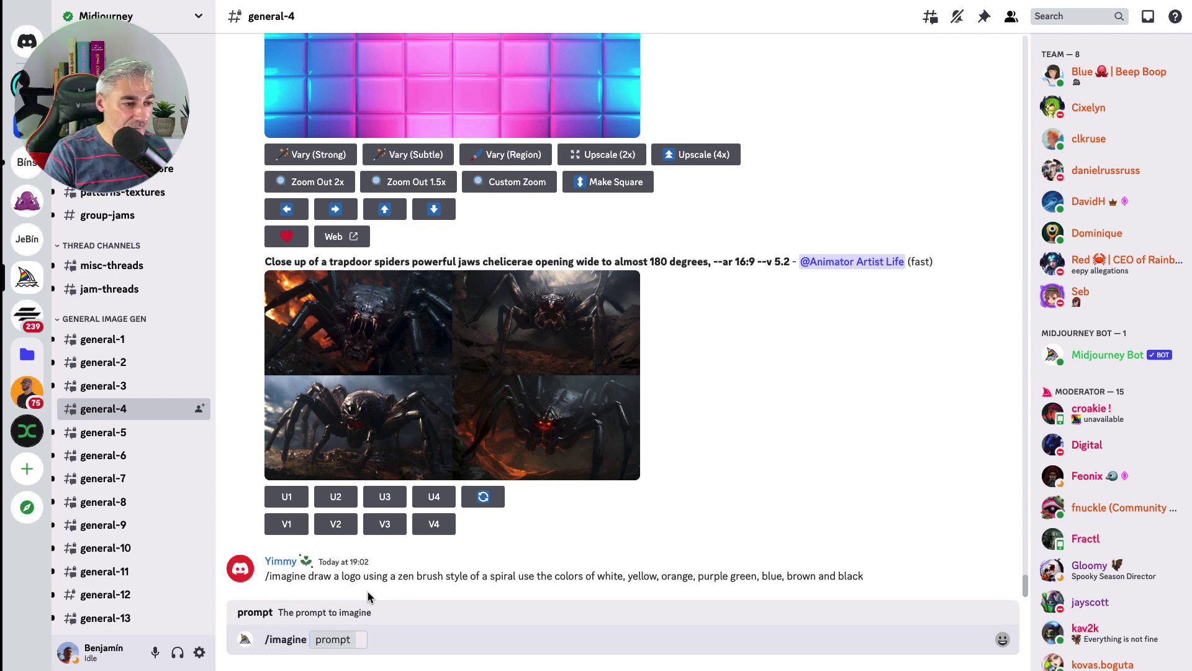
{"action": "type", "text": "A fun U"}
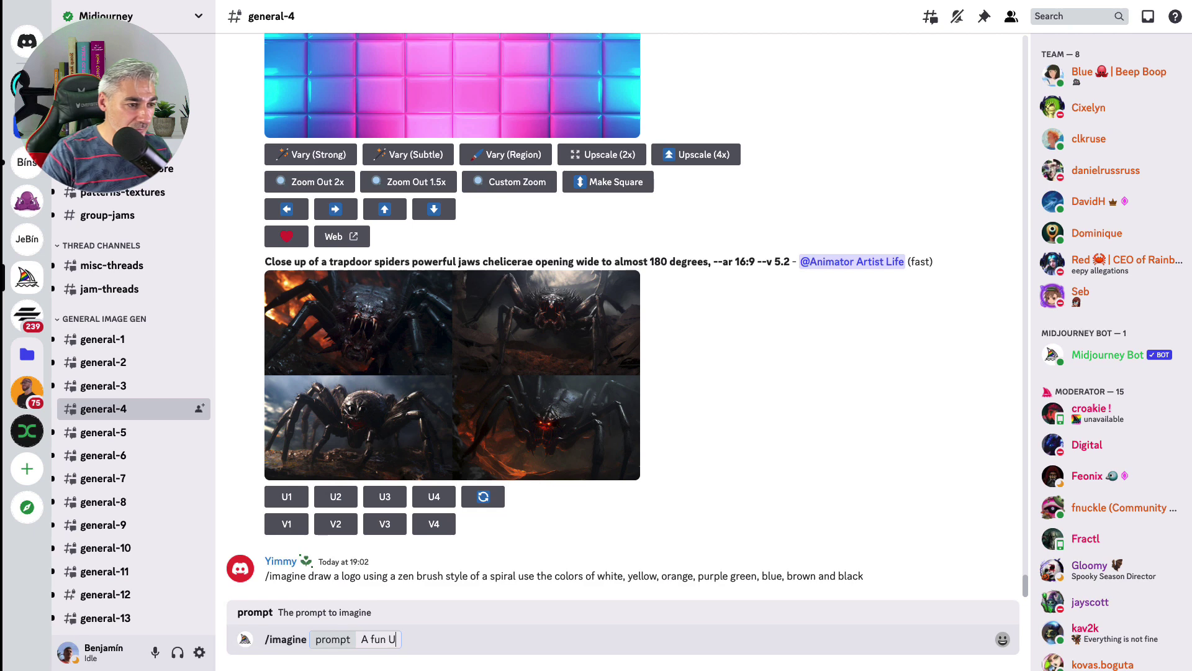
{"action": "type", "text": "FO logoneon UFO logo"}
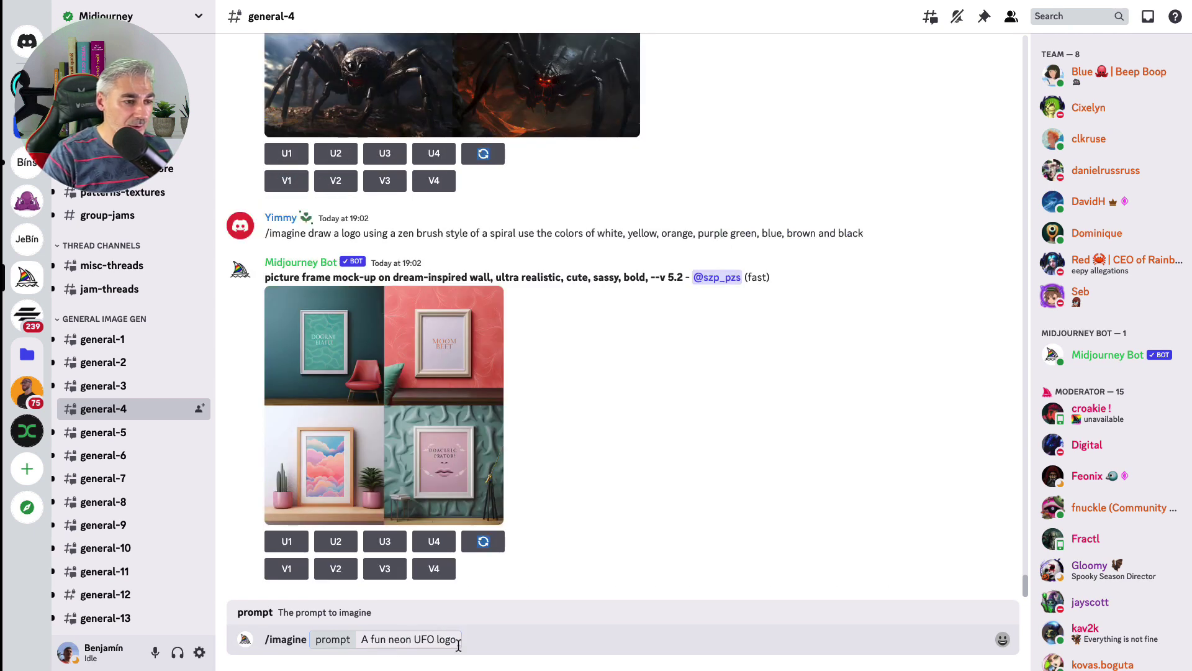
{"action": "left_click", "coordinate": [459, 646]}
{"action": "type", "text": ", iconograp"}
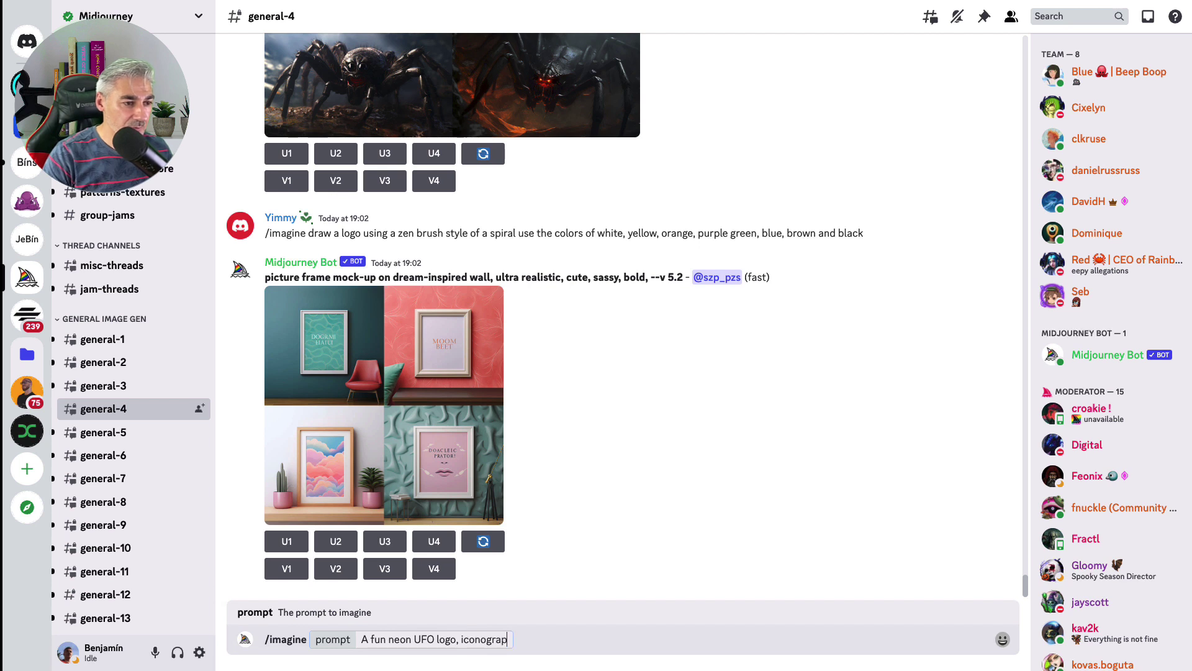
{"action": "type", "text": "hy, simple, "}
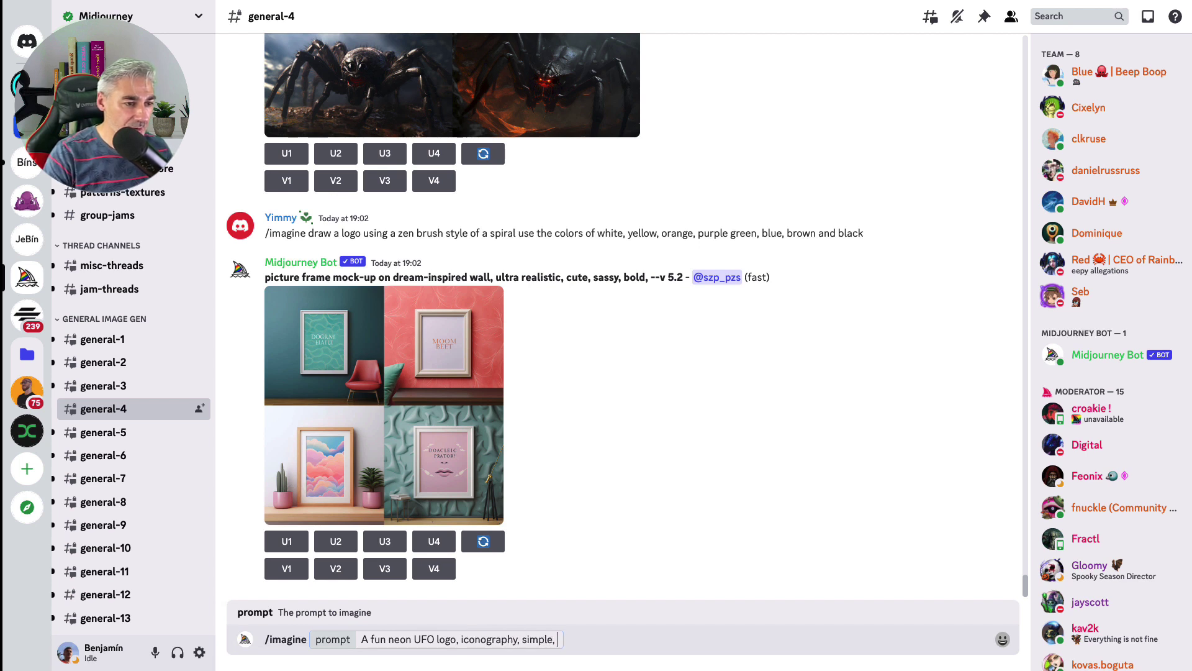
{"action": "type", "text": "with a nebul"}
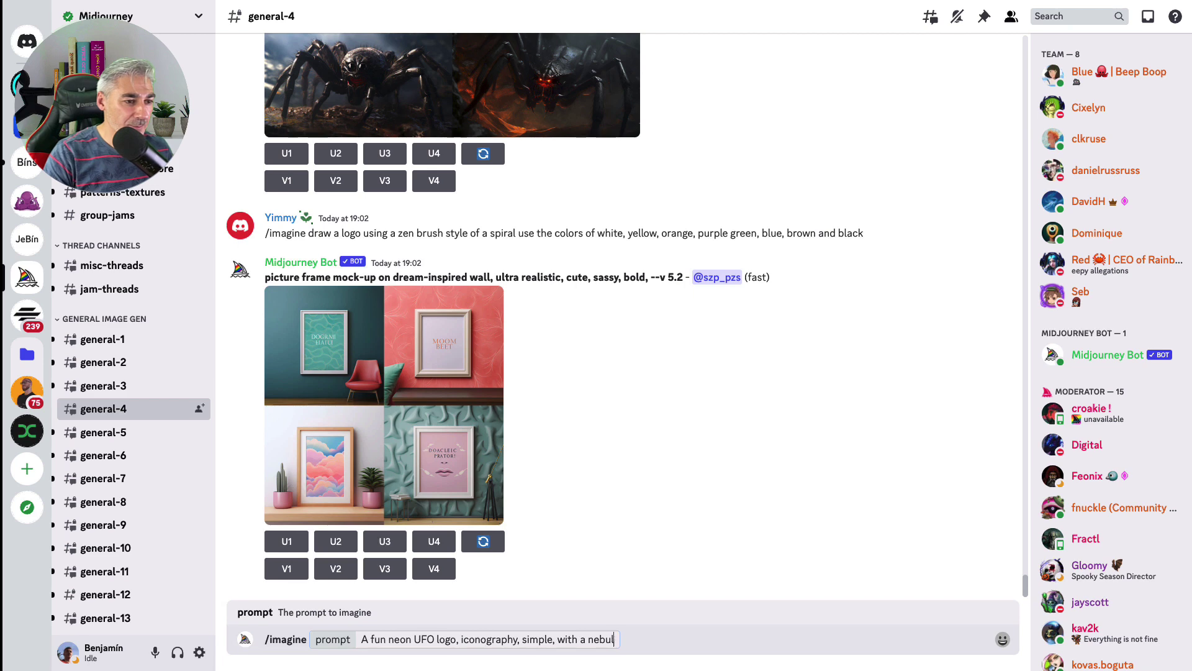
{"action": "type", "text": "a in the background"}
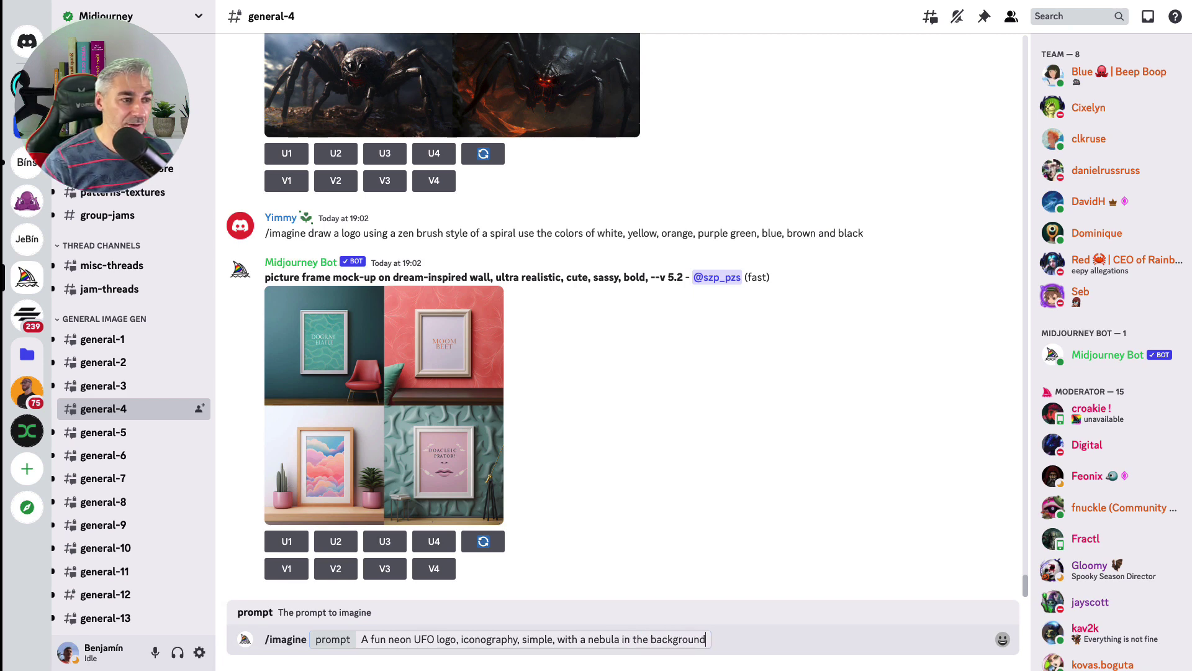
{"action": "key", "text": "Return"}
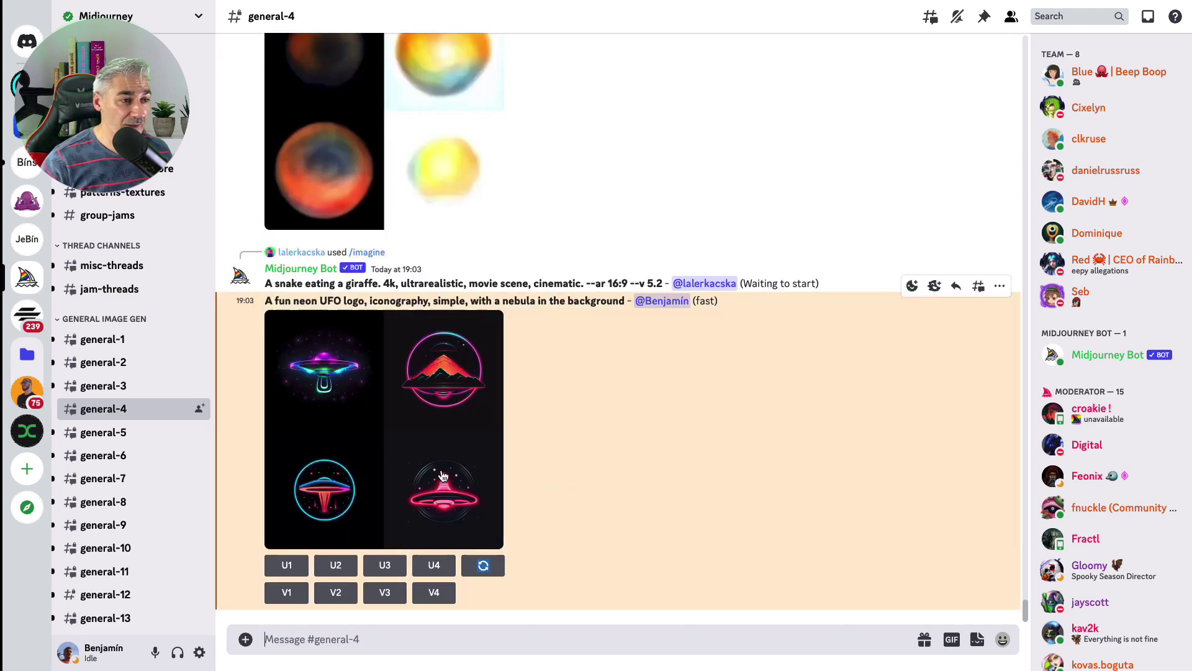
Save the enlarged neon UFO logo grid as 'The one' and close the image viewer
{"action": "left_click", "coordinate": [393, 459]}
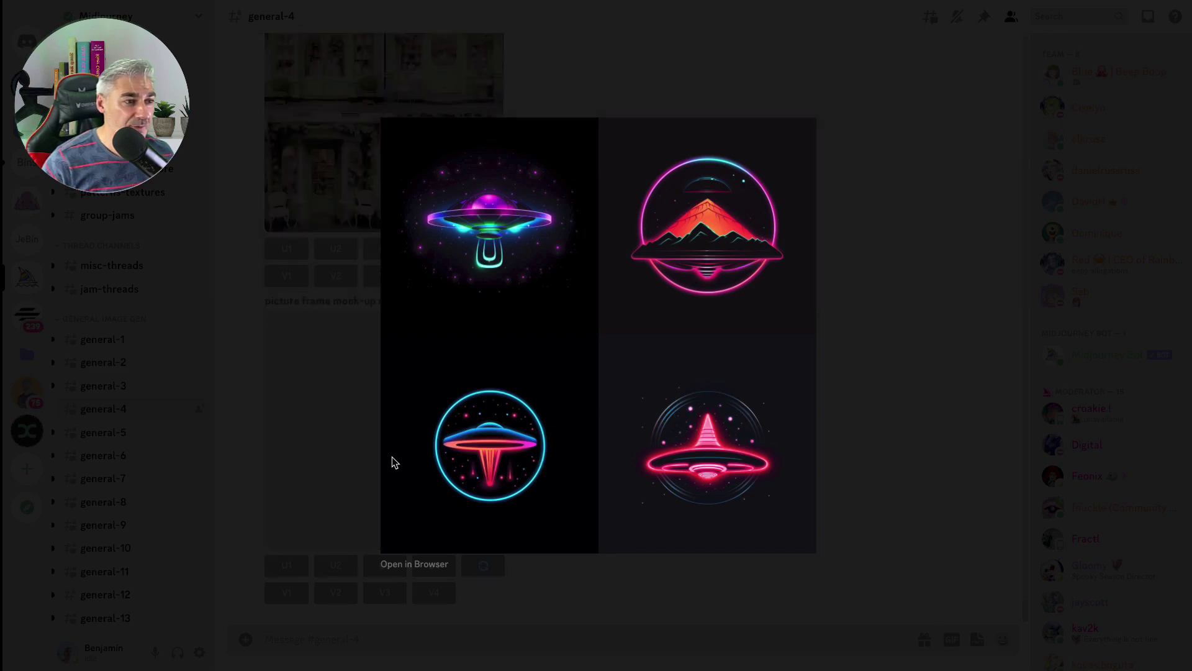
{"action": "right_click", "coordinate": [470, 371]}
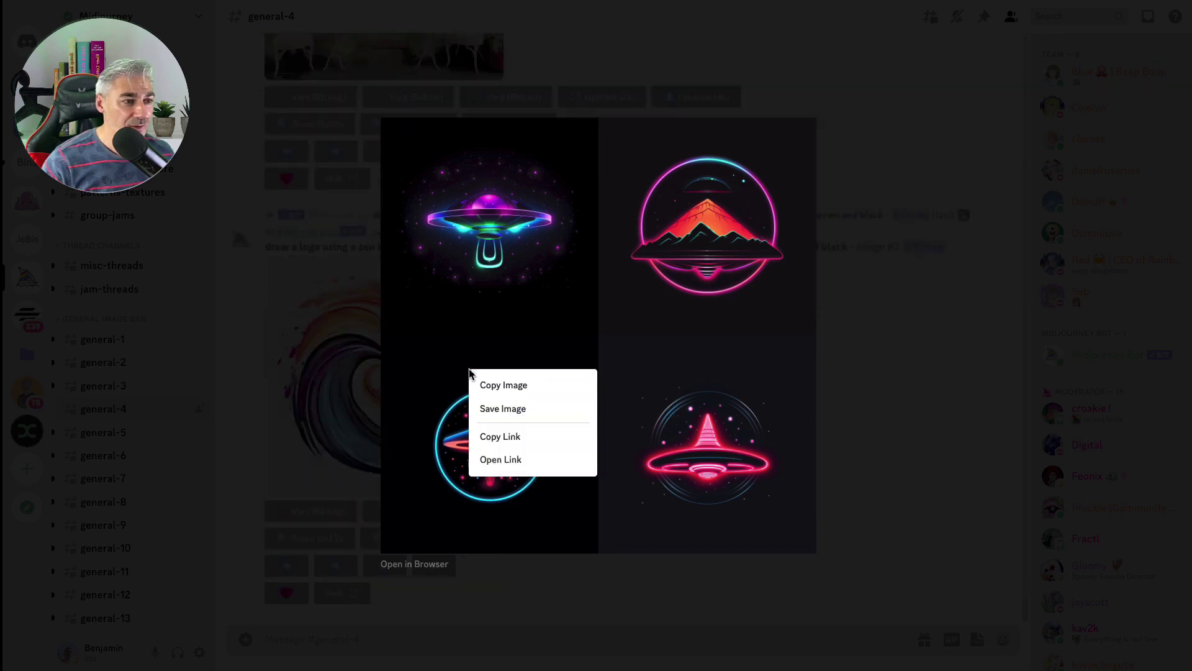
{"action": "left_click", "coordinate": [521, 410]}
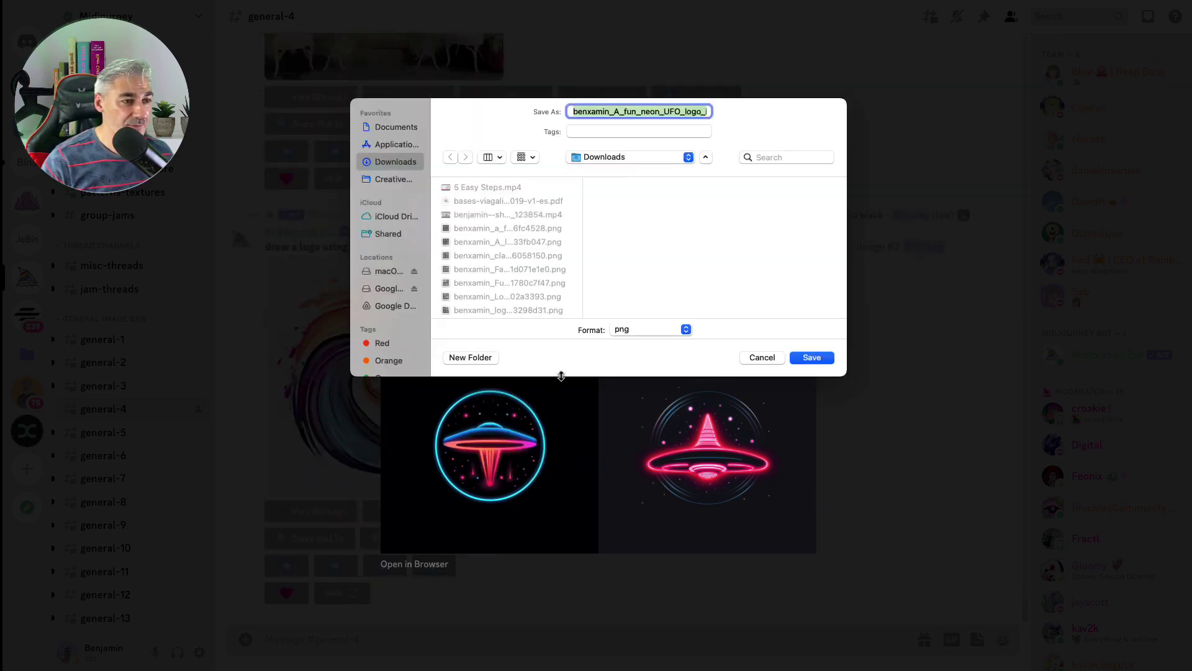
{"action": "type", "text": "The one"}
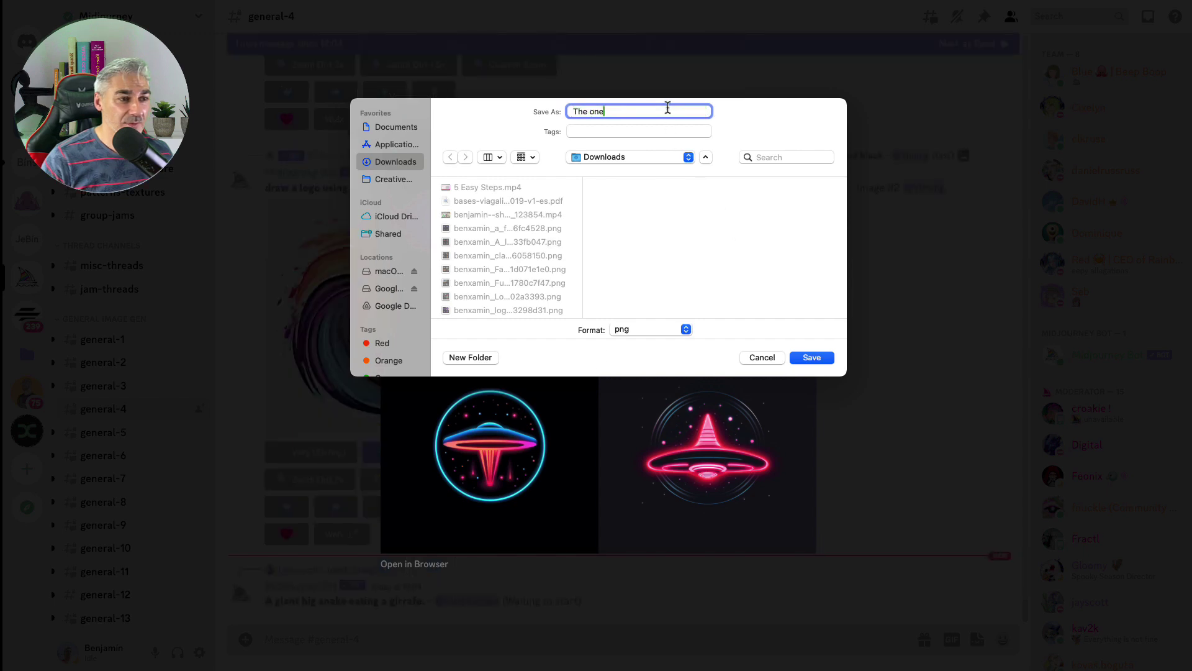
{"action": "left_click", "coordinate": [812, 358]}
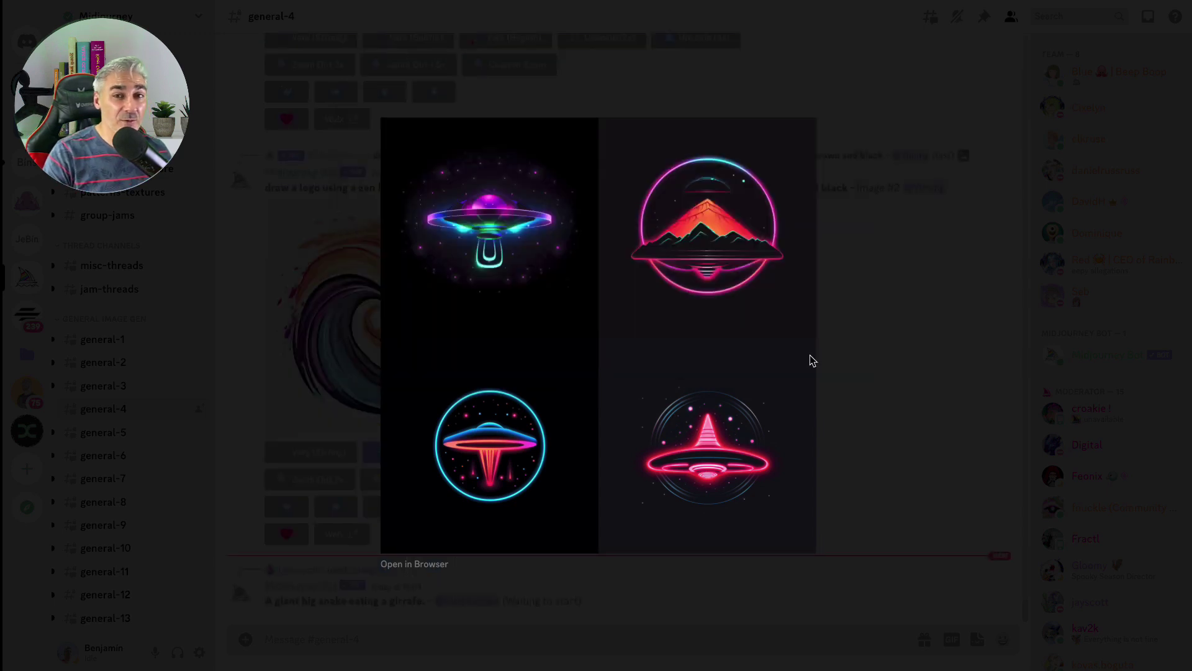
{"action": "key", "text": "Escape"}
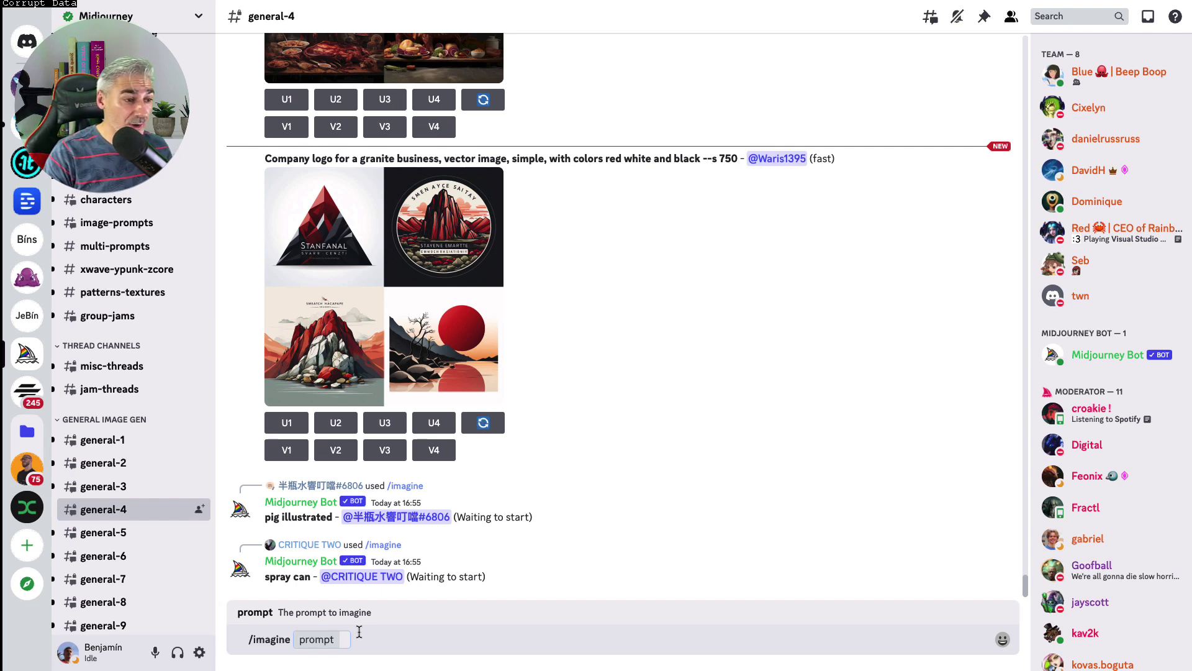
Submit a duotone pink and blue neon icon-set prompt listing design, propulsion, safety, technology and eco-friendly icons
{"action": "type", "text": "Duot"}
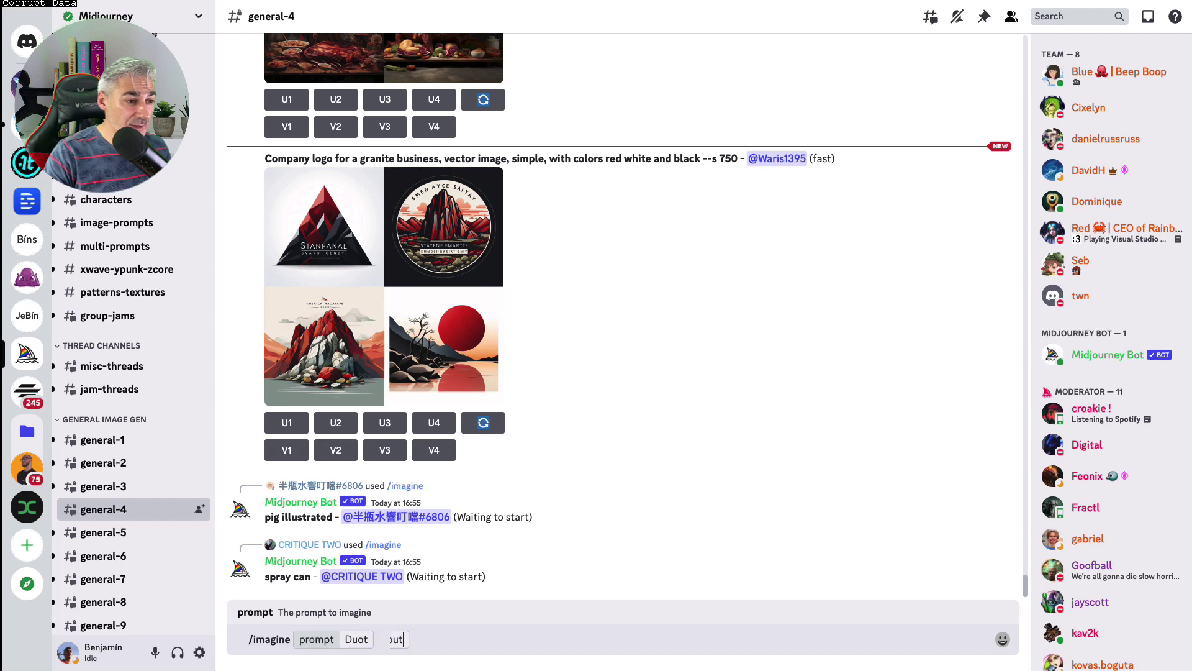
{"action": "type", "text": "one outlined icon set, pink"}
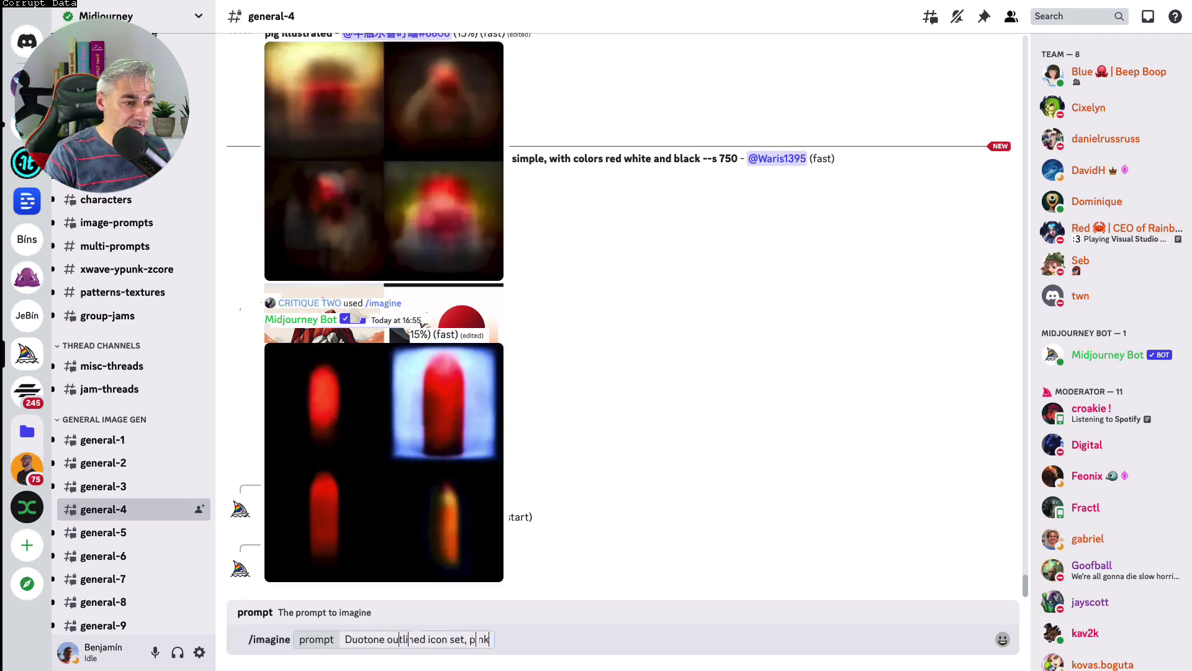
{"action": "type", "text": " and blue neon style inclu"}
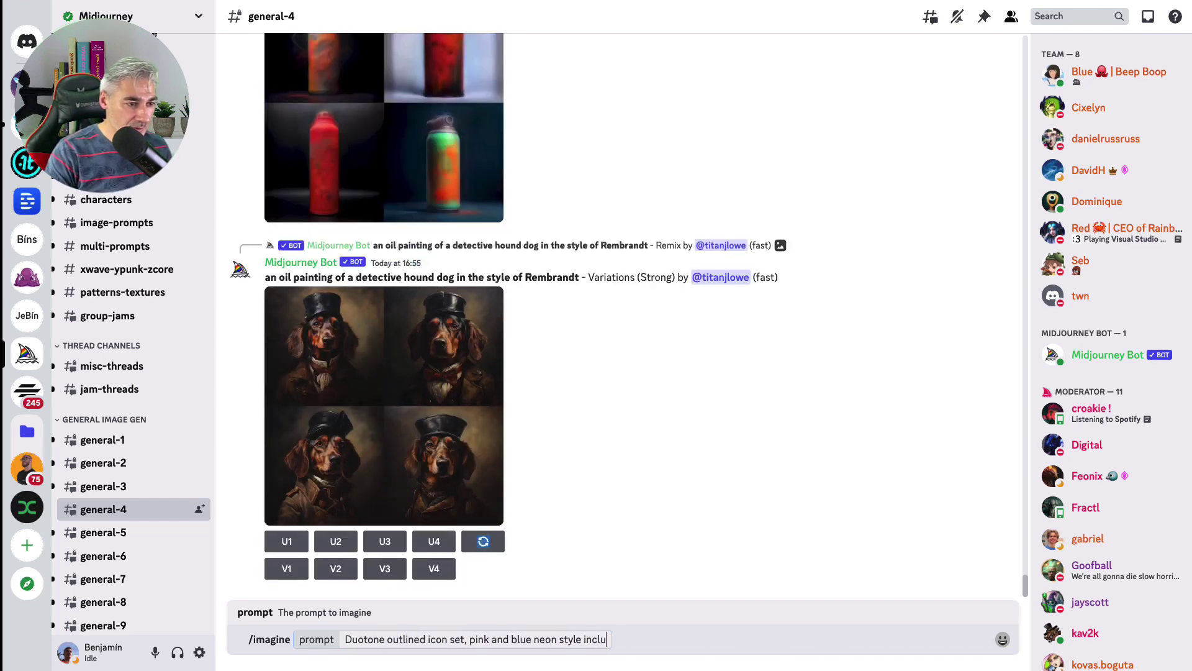
{"action": "type", "text": "ding this icons: Design, propulsion"}
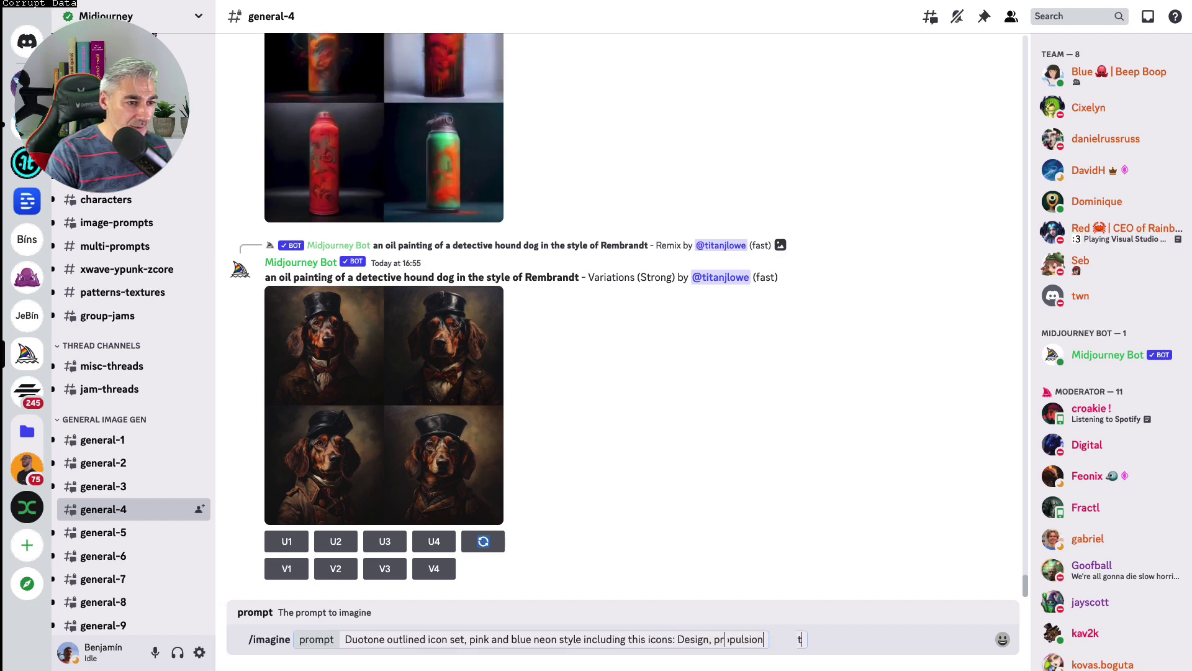
{"action": "type", "text": ", navigation, interiors, contr"}
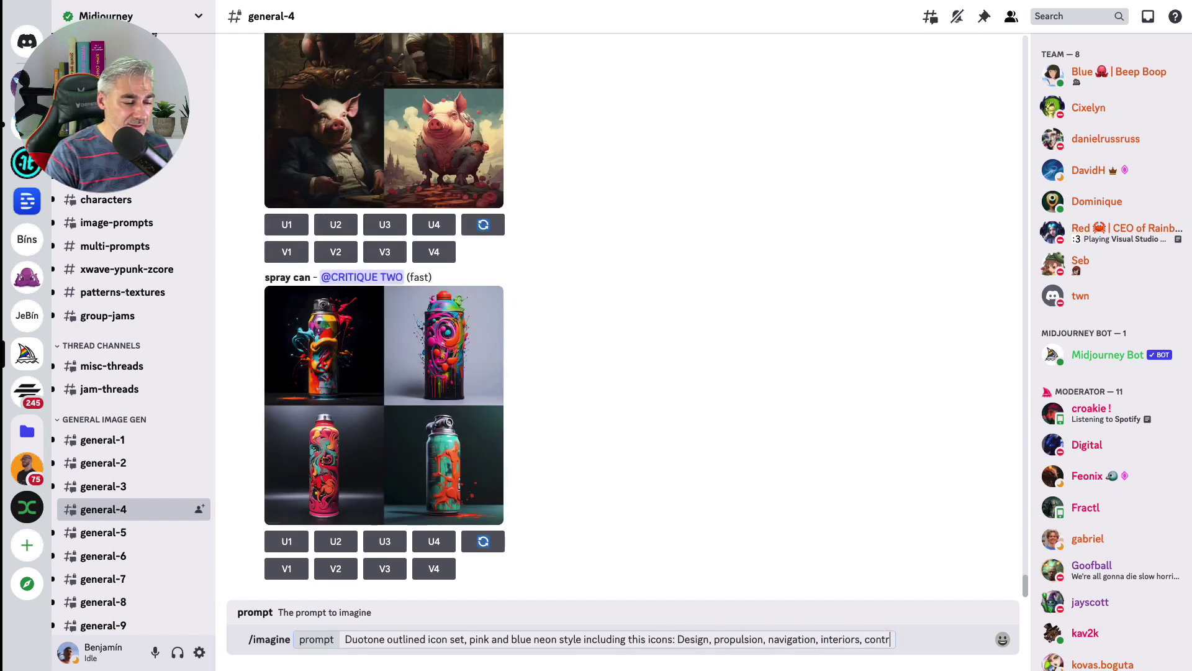
{"action": "type", "text": "ols, safety, ch"}
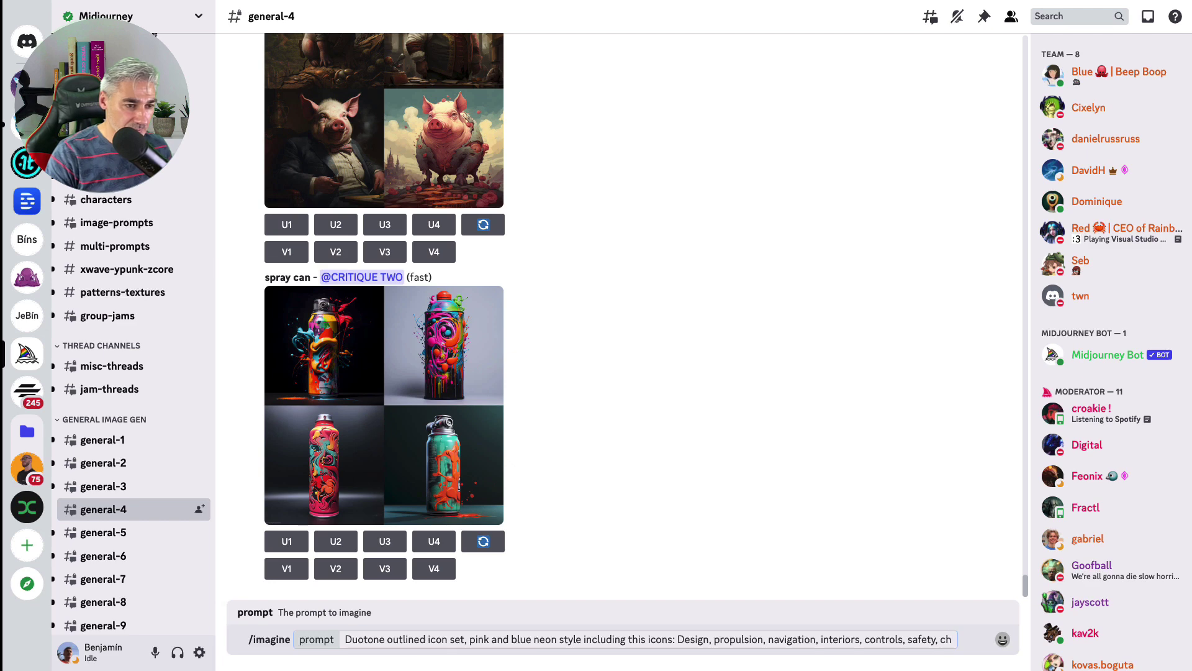
{"action": "key", "text": "BackSpace"}
{"action": "key", "text": "BackSpace"}
{"action": "type", "text": "technology, eco-fr"}
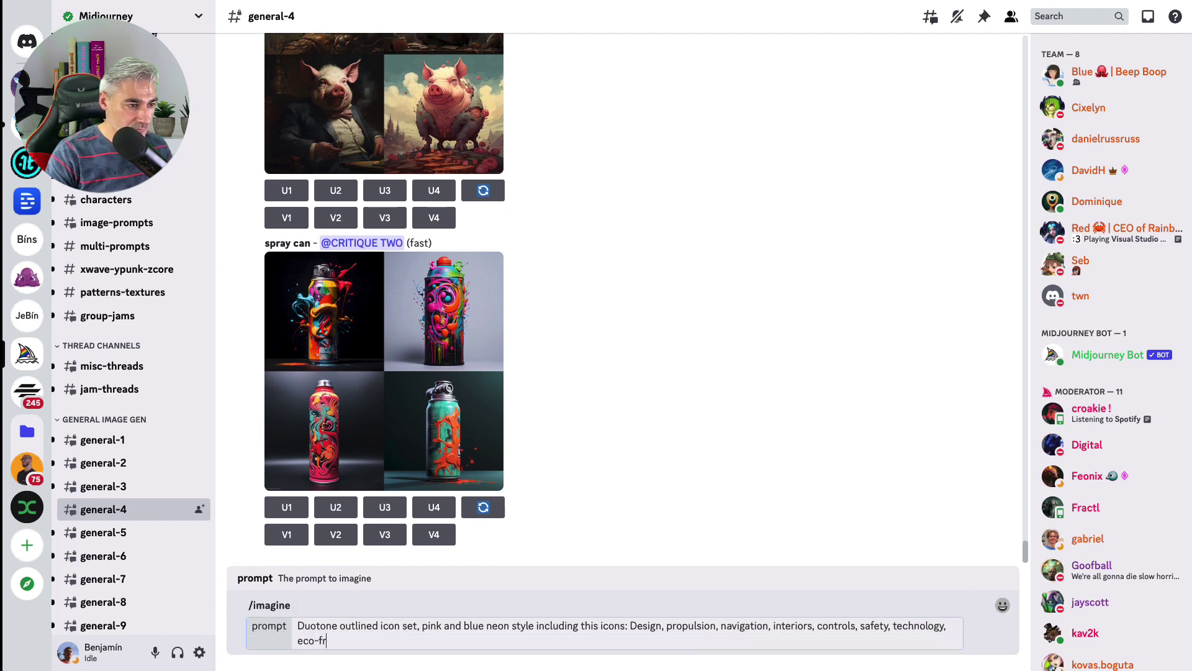
{"action": "type", "text": "iendly"}
{"action": "key", "text": "Return"}
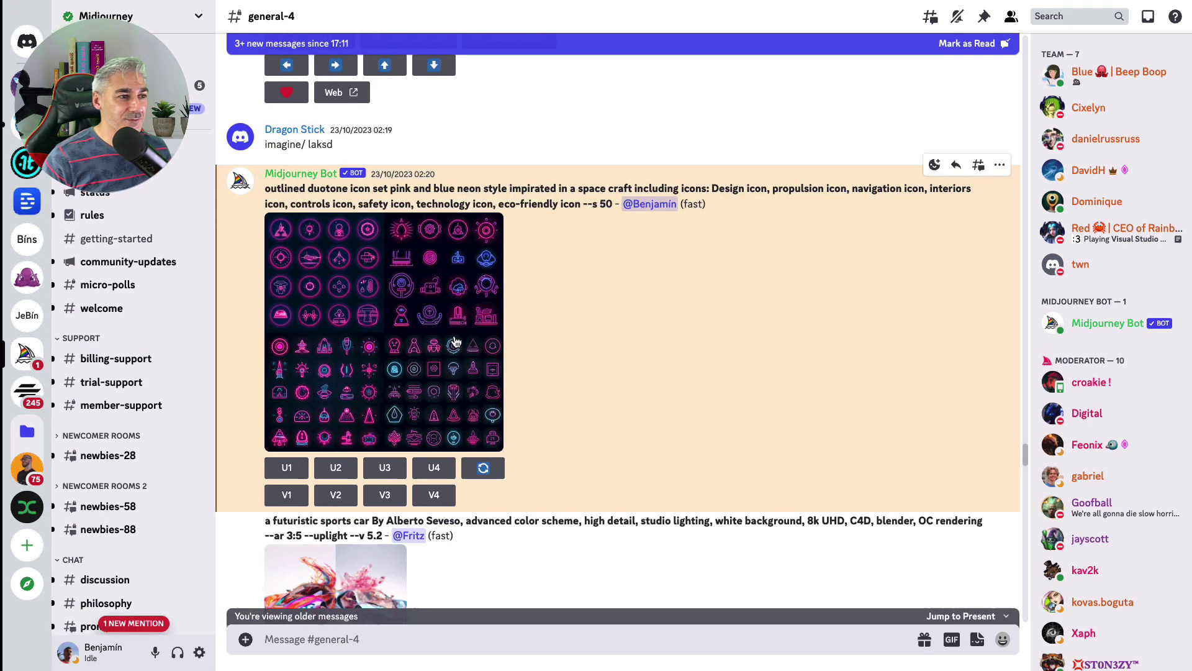
Enlarge the neon icon-set grid and save it as 'Icon set duotone.png'
{"action": "left_click", "coordinate": [386, 323]}
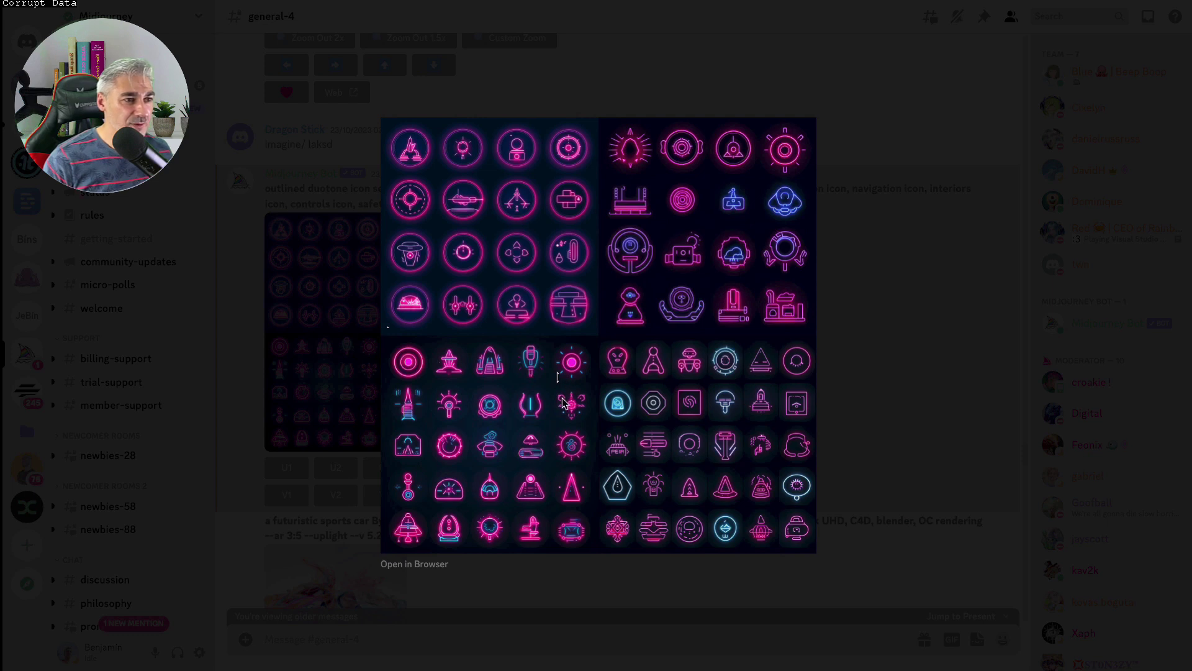
{"action": "right_click", "coordinate": [550, 272]}
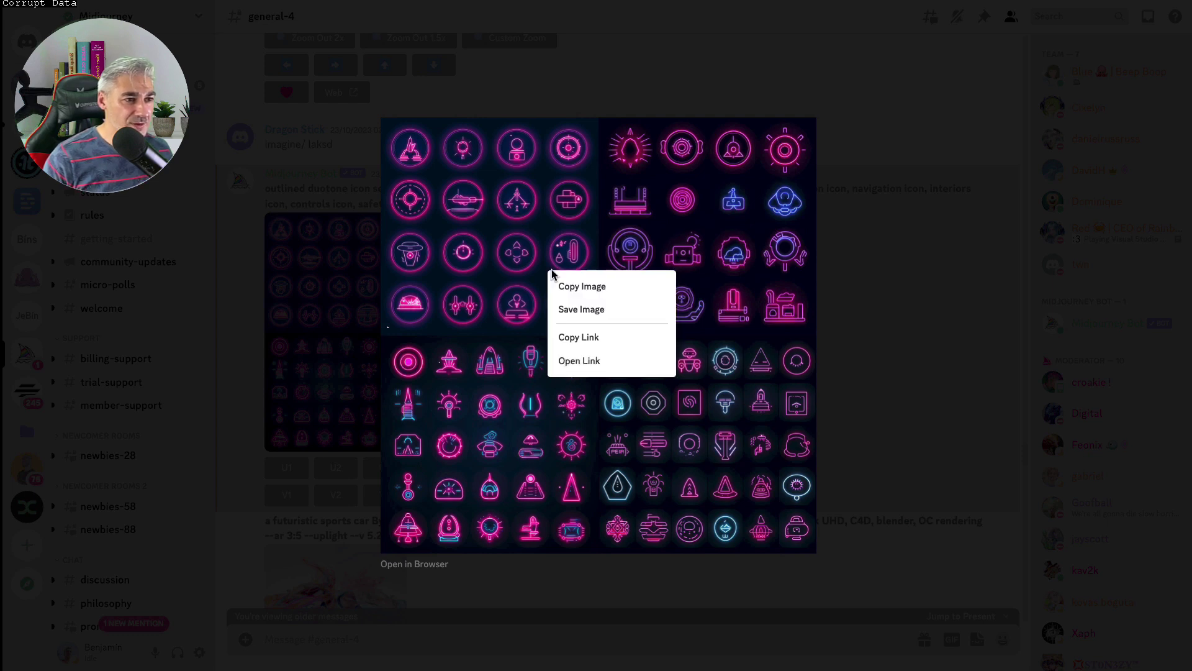
{"action": "left_click", "coordinate": [574, 317]}
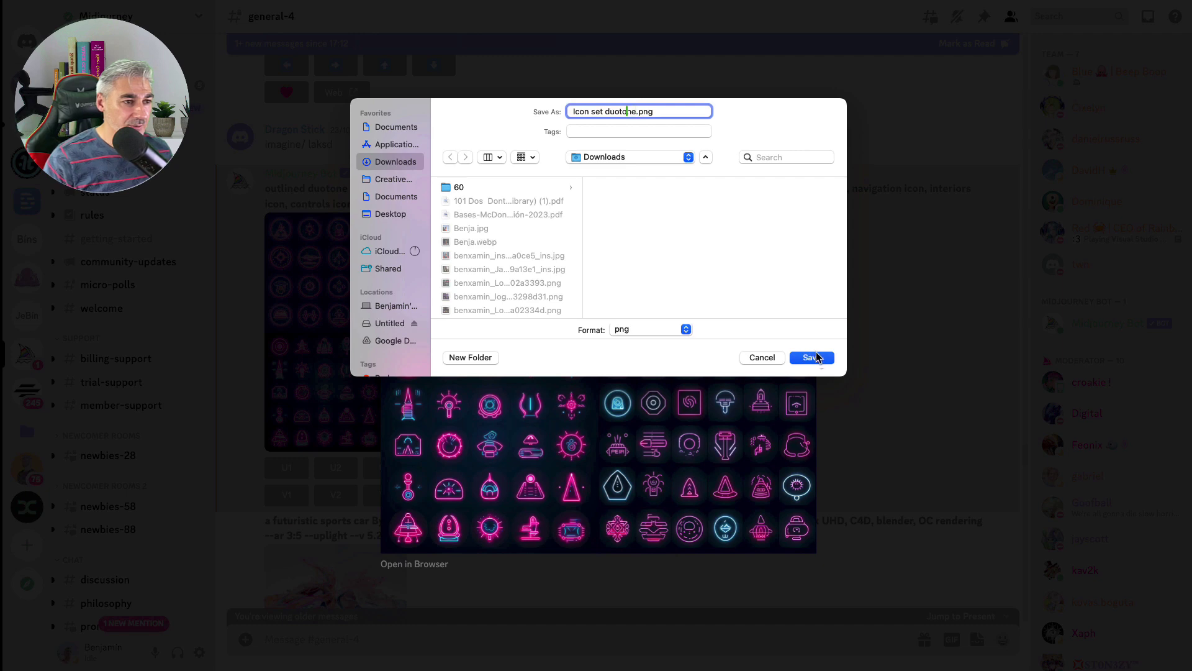
{"action": "left_click", "coordinate": [813, 359]}
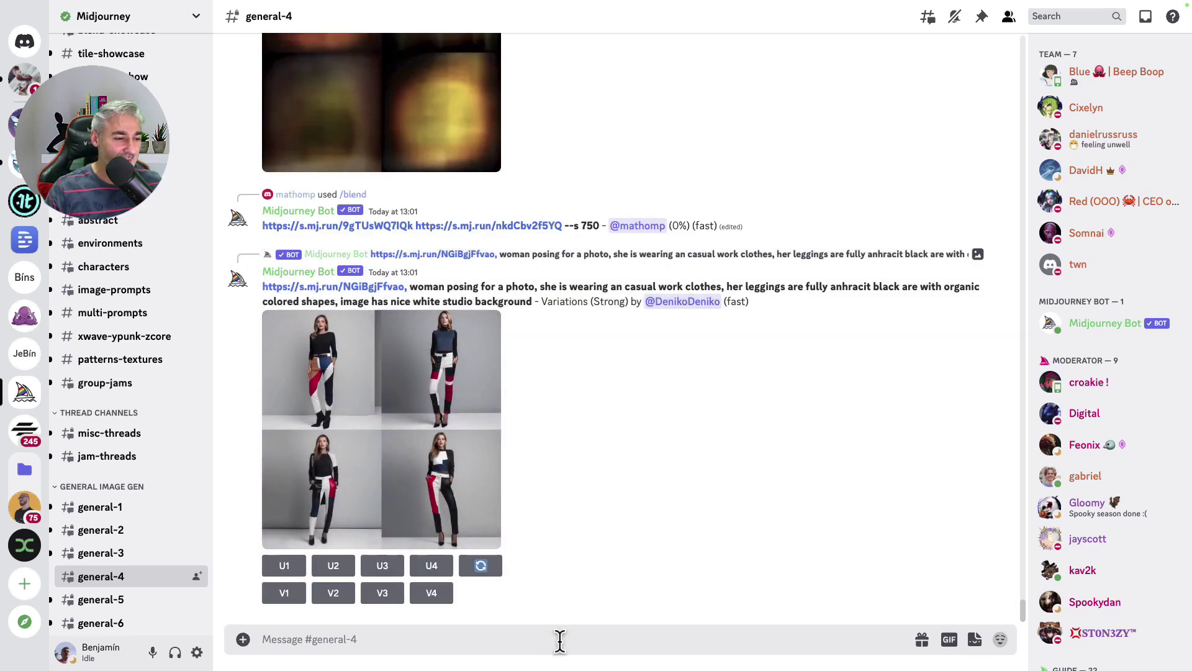
Paste the prepared Formula 1–inspired neon oval UFO prompt into /imagine and submit it
{"action": "type", "text": "/"}
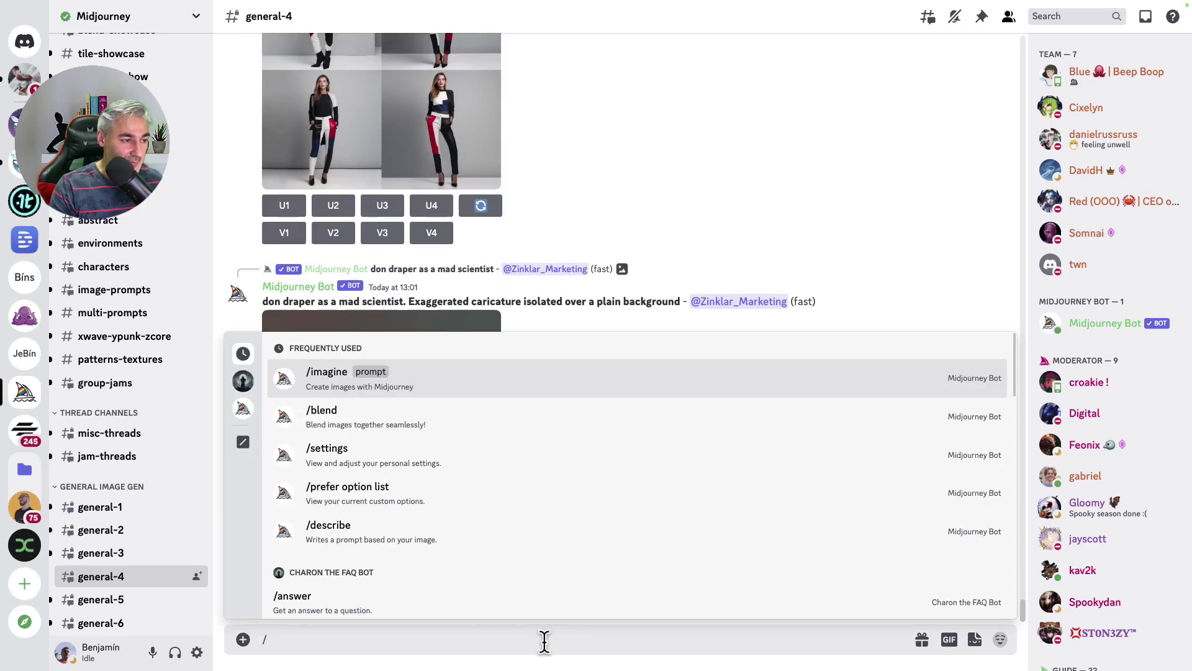
{"action": "type", "text": "ima"}
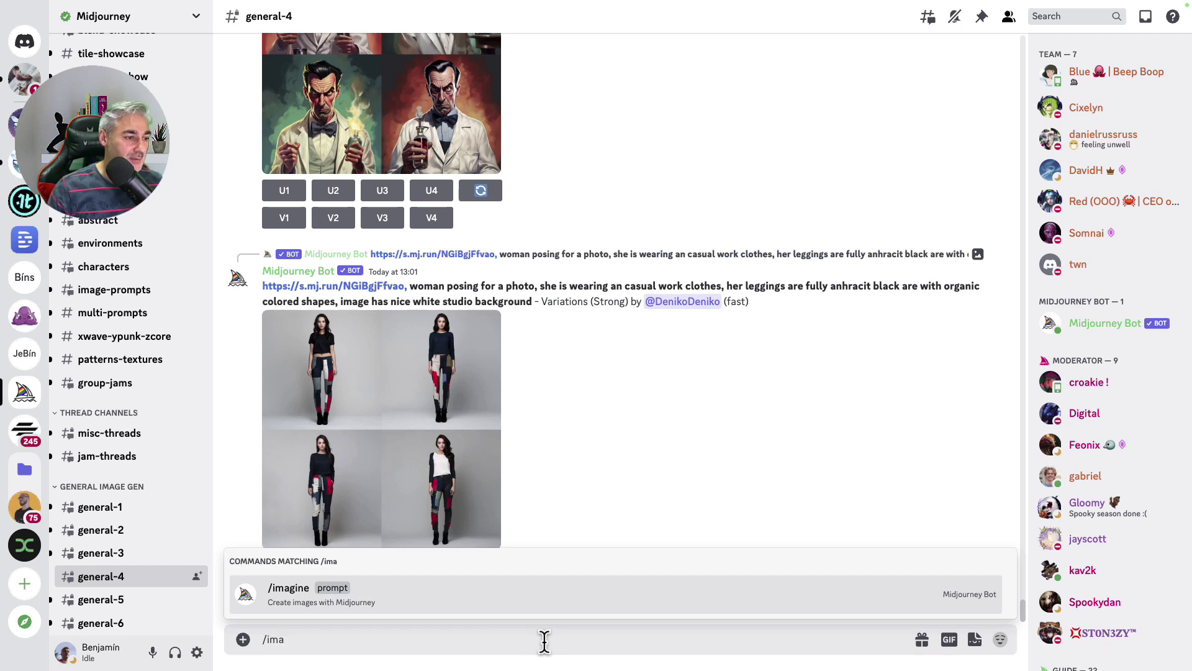
{"action": "left_click", "coordinate": [461, 595]}
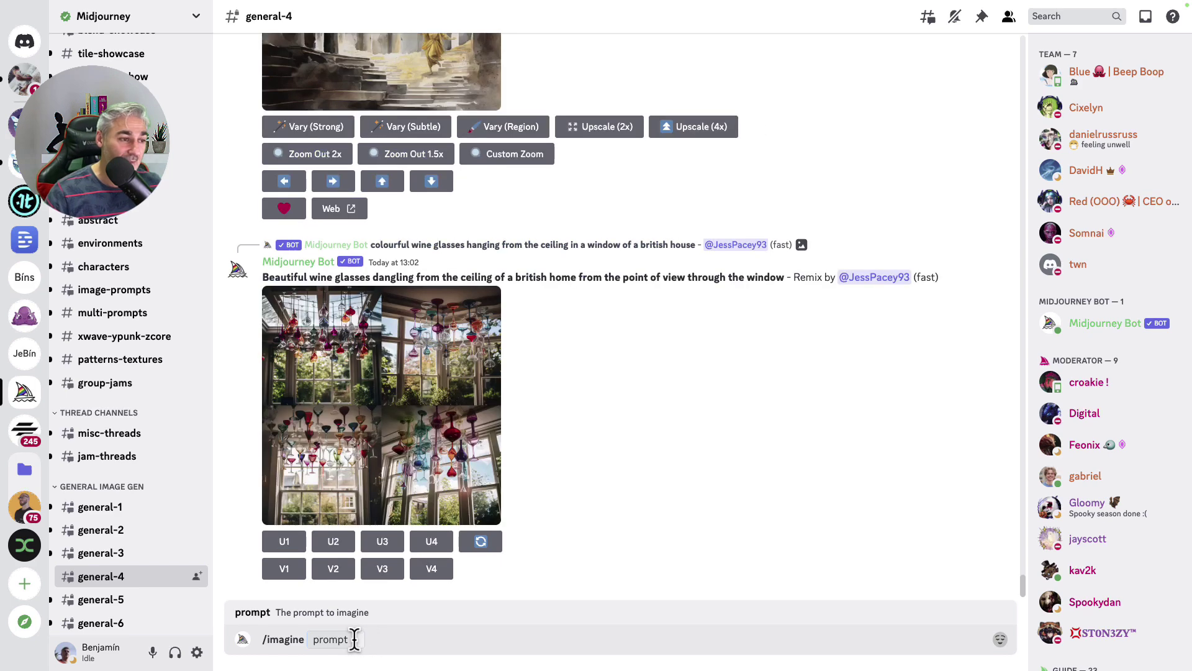
{"action": "type", "text": "A realistic UFO with a futuristic and aerodynamic design reminiscent of a Formula 1 car nclude a small 'Halo'-like safety structure above the 'cockpit' of the UFO. , 8k, Imagine an oval-shaped object with smooth and sleek lines, prominent front and rear wings, and bright, eye-catching neon colors, a galaxy in the background"}
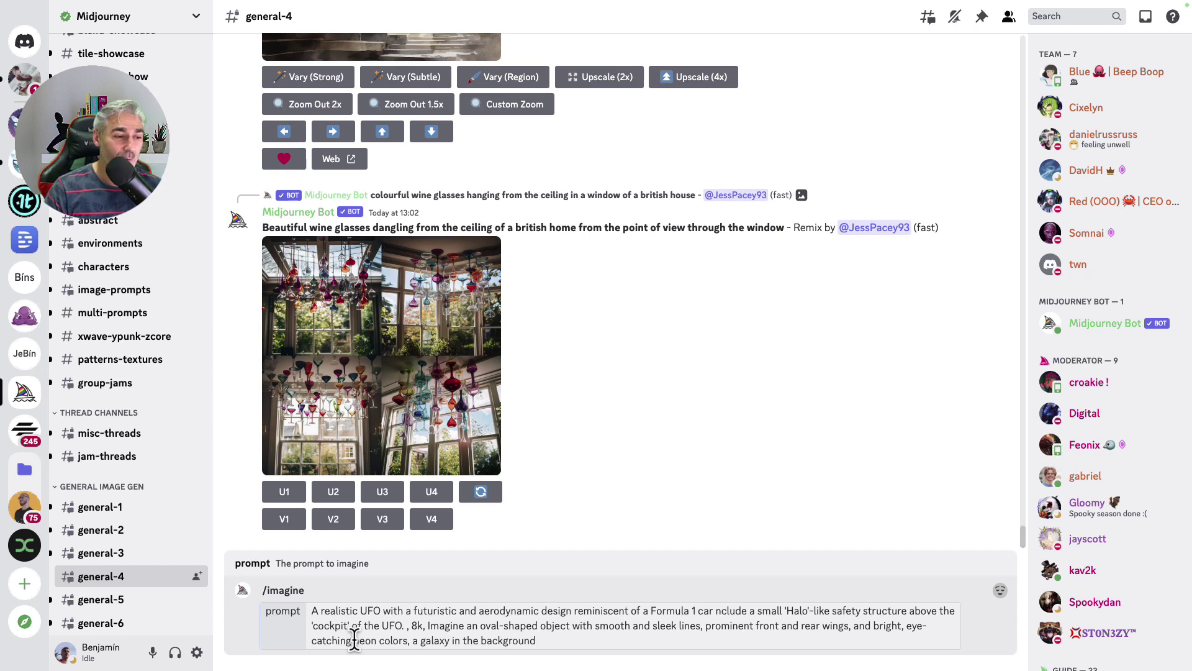
{"action": "key", "text": "Return"}
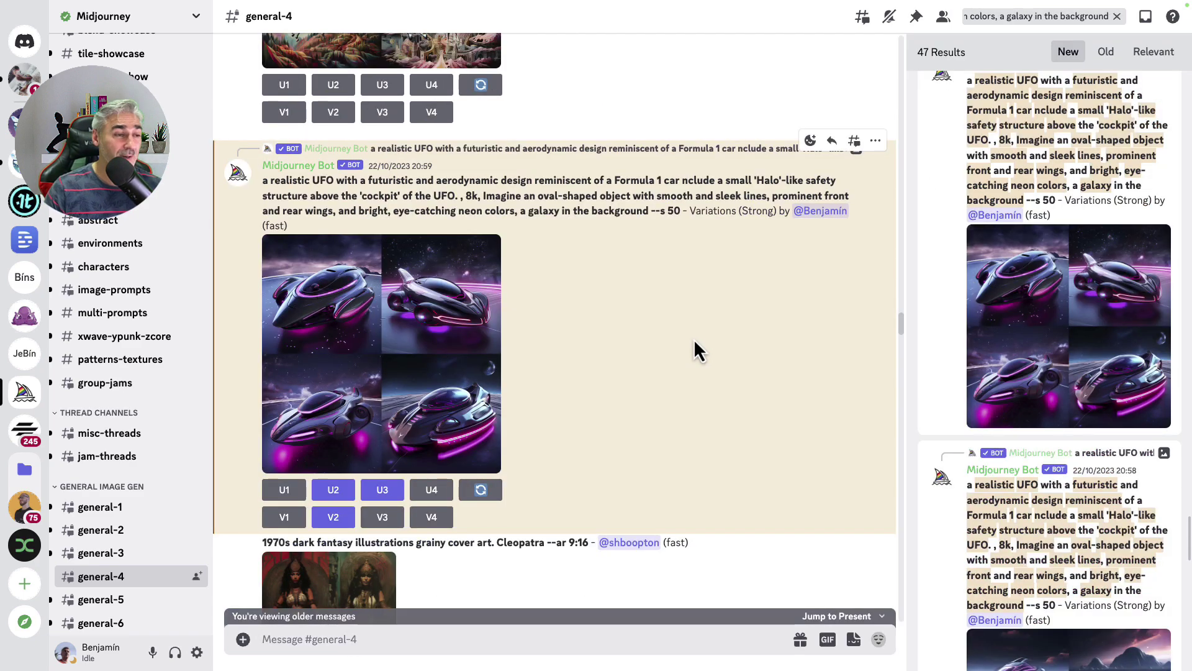
View the neon UFO variations grid enlarged, then upscale image 2 (U2)
{"action": "left_click", "coordinate": [382, 311]}
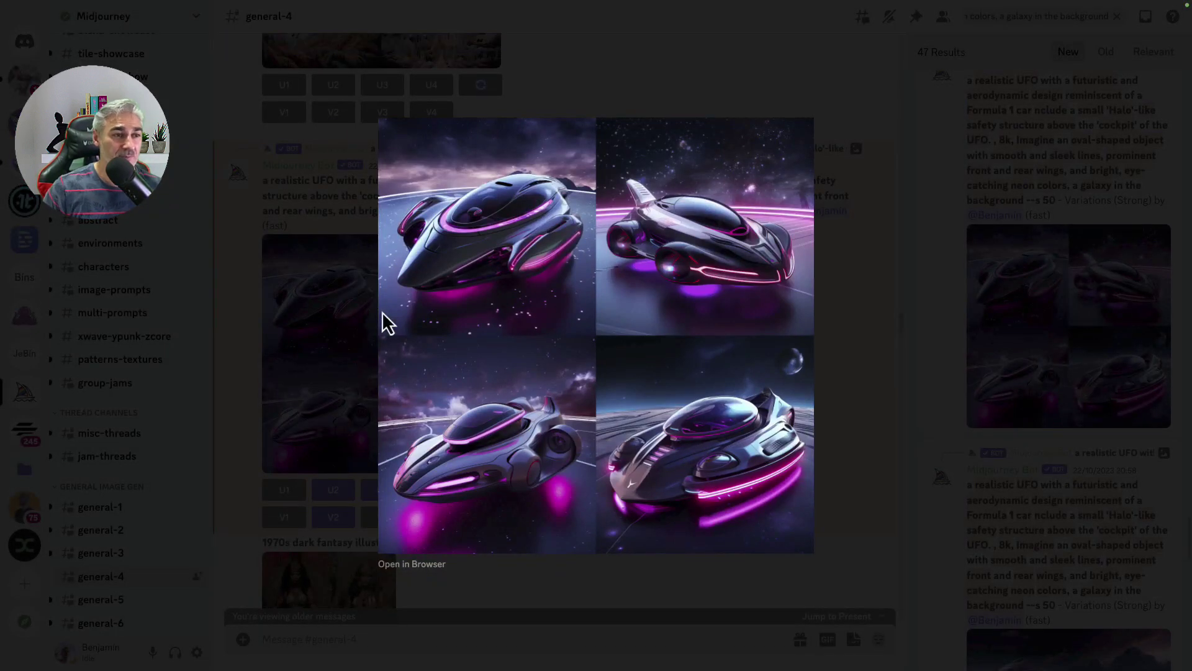
{"action": "left_click", "coordinate": [837, 292]}
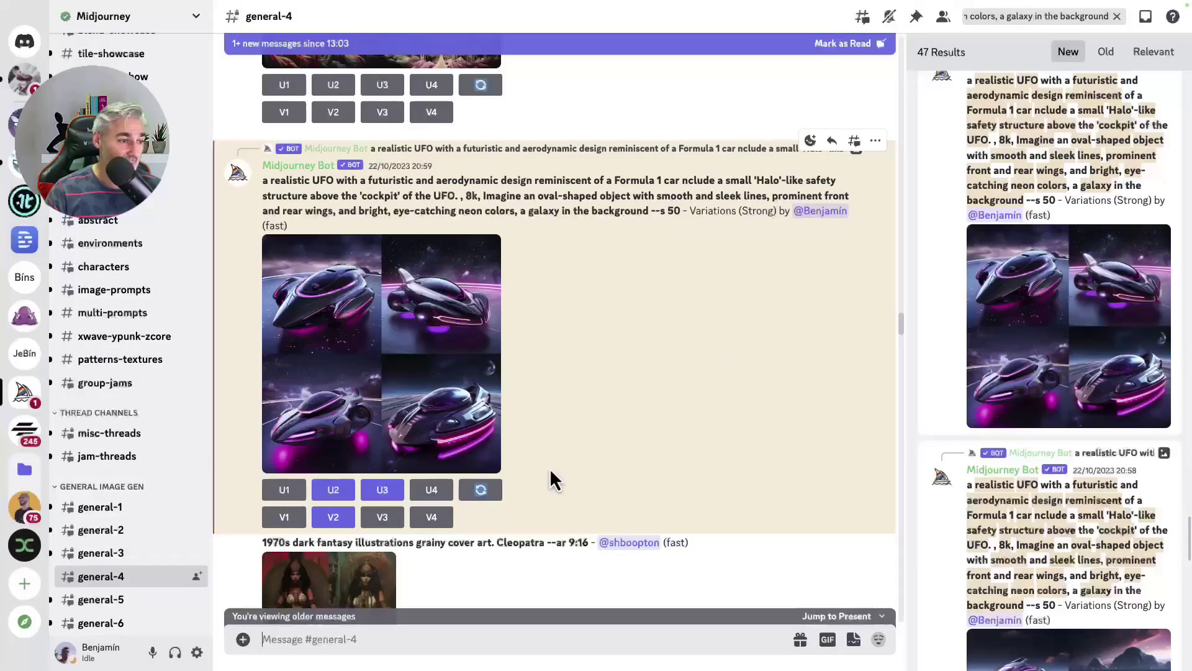
{"action": "left_click", "coordinate": [339, 495]}
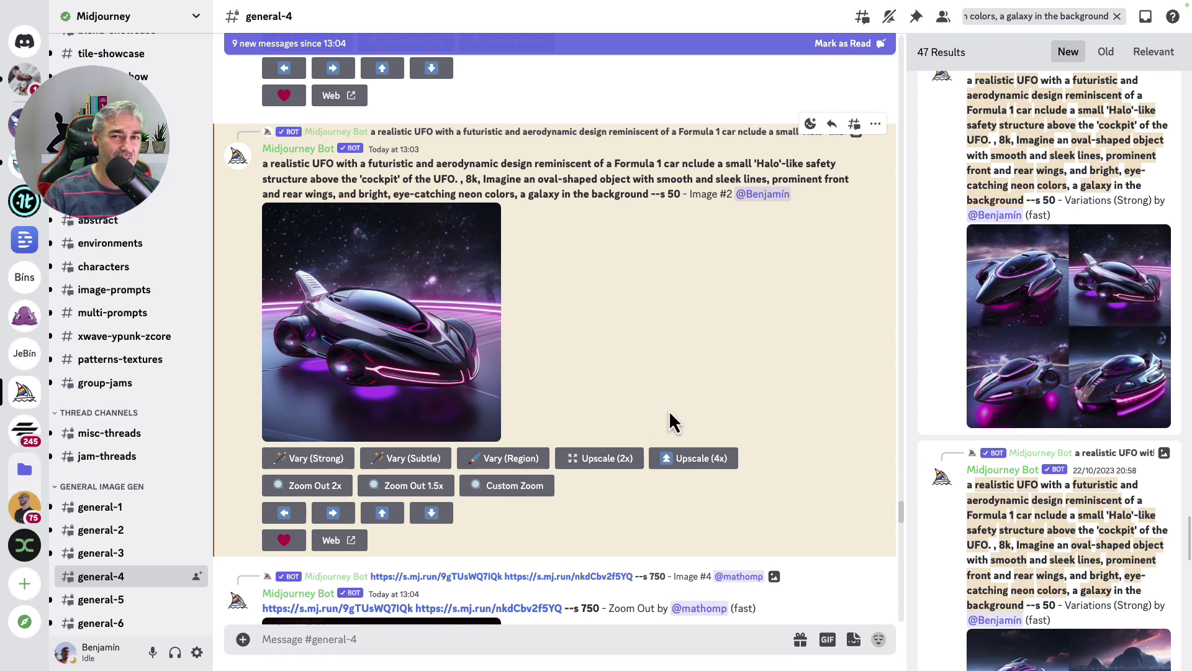
Pan the upscaled UFO image right and view the resulting four-image grid enlarged
{"action": "left_click", "coordinate": [330, 515]}
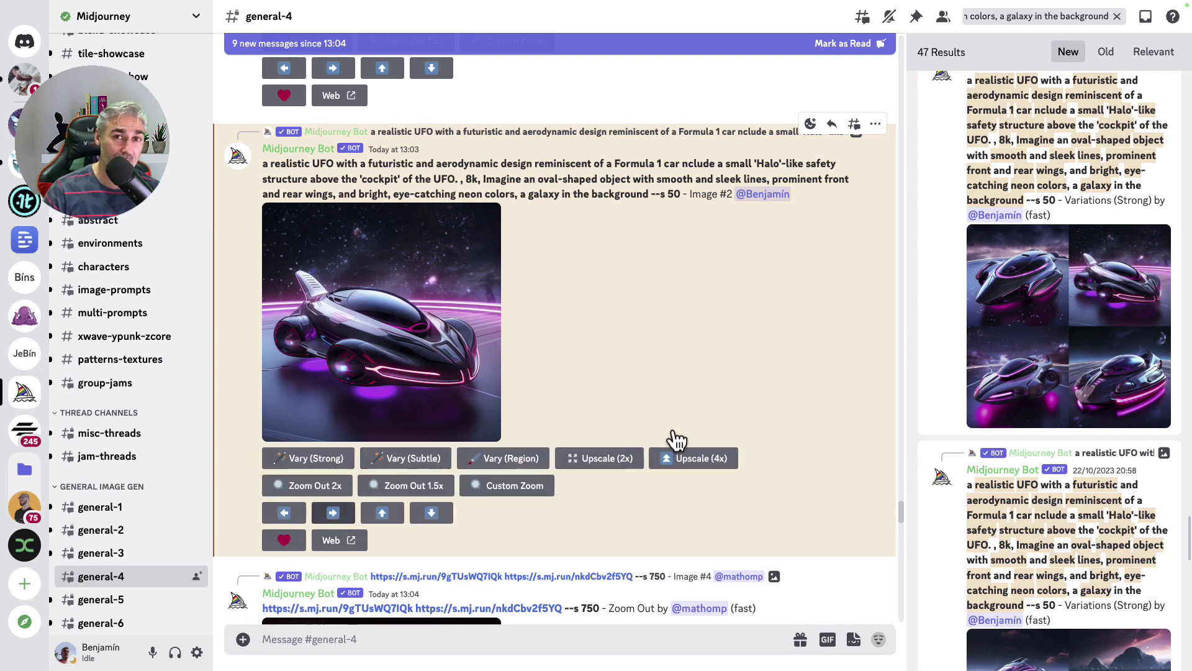
{"action": "left_click", "coordinate": [499, 355]}
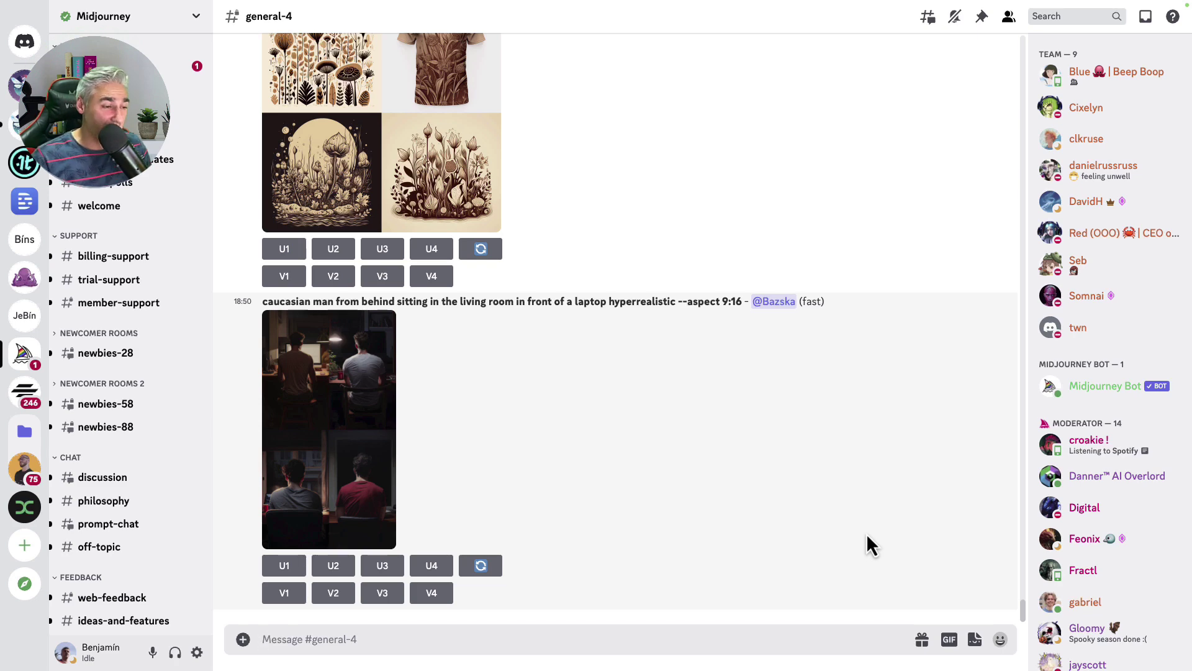
Write an /imagine prompt for a photorealistic aerodynamic UFO like a Formula 1 car with neon touches
{"action": "type", "text": "/"}
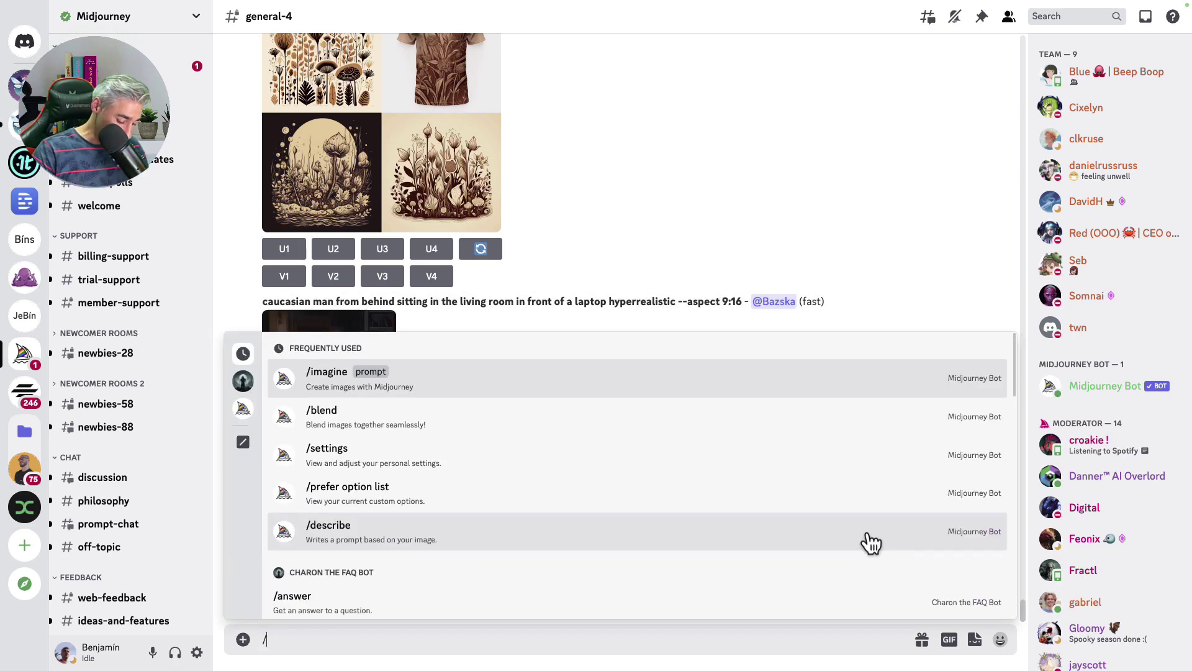
{"action": "type", "text": "imag"}
{"action": "left_click", "coordinate": [460, 587]}
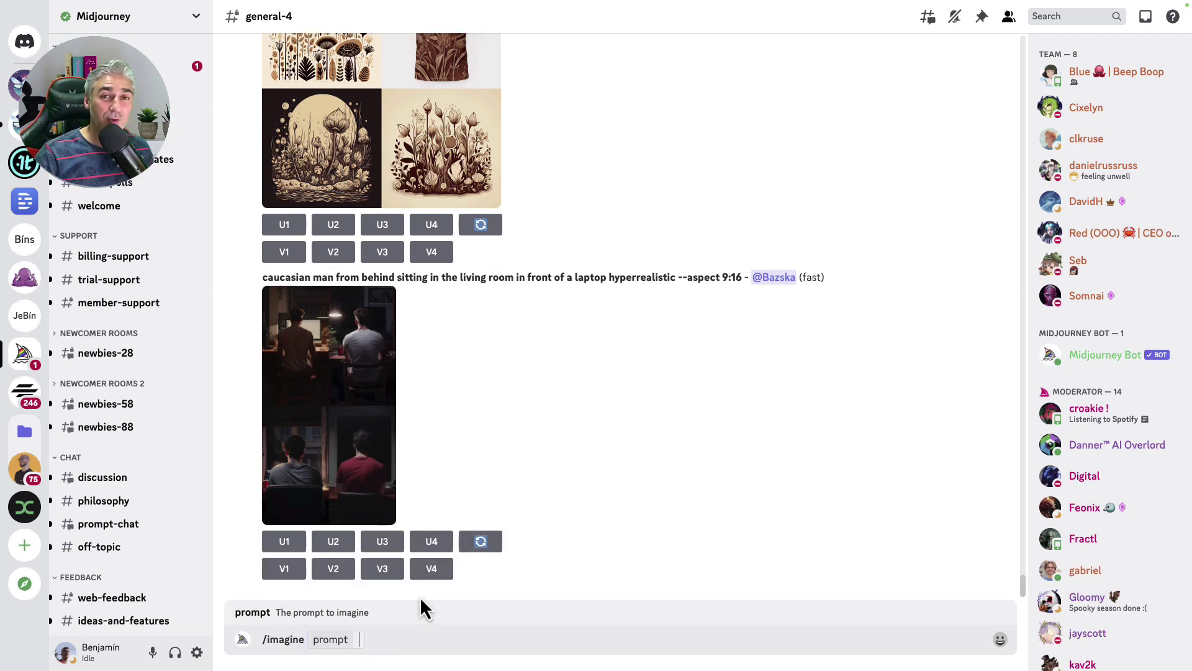
{"action": "type", "text": "p"}
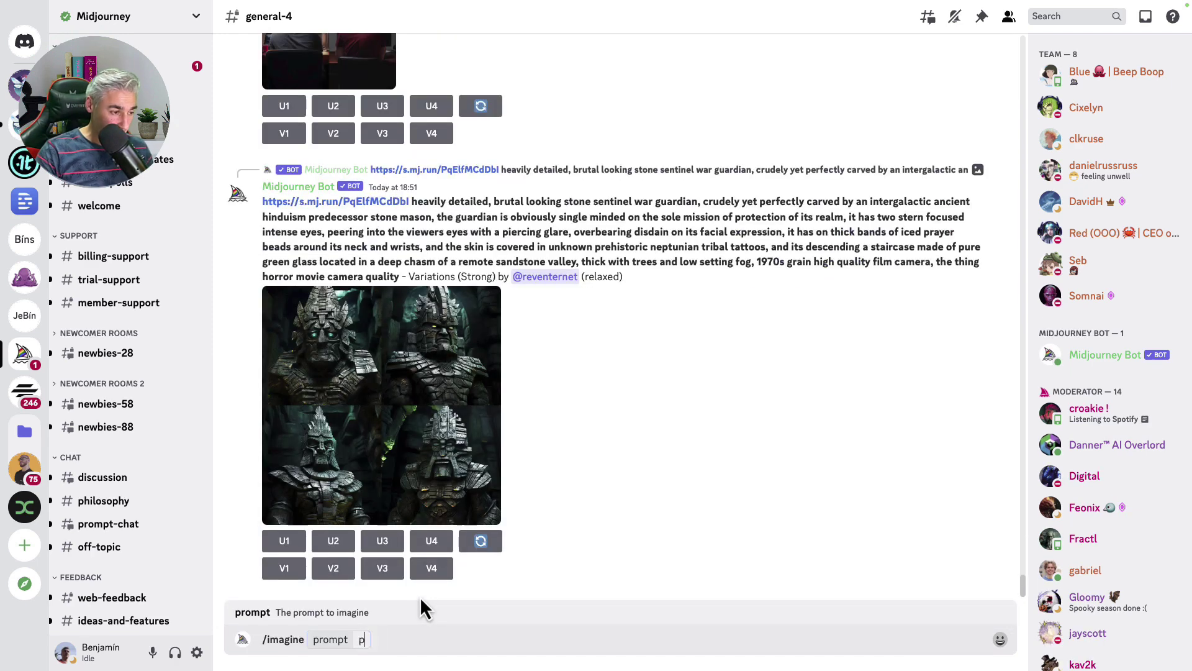
{"action": "type", "text": "hotorealistic i"}
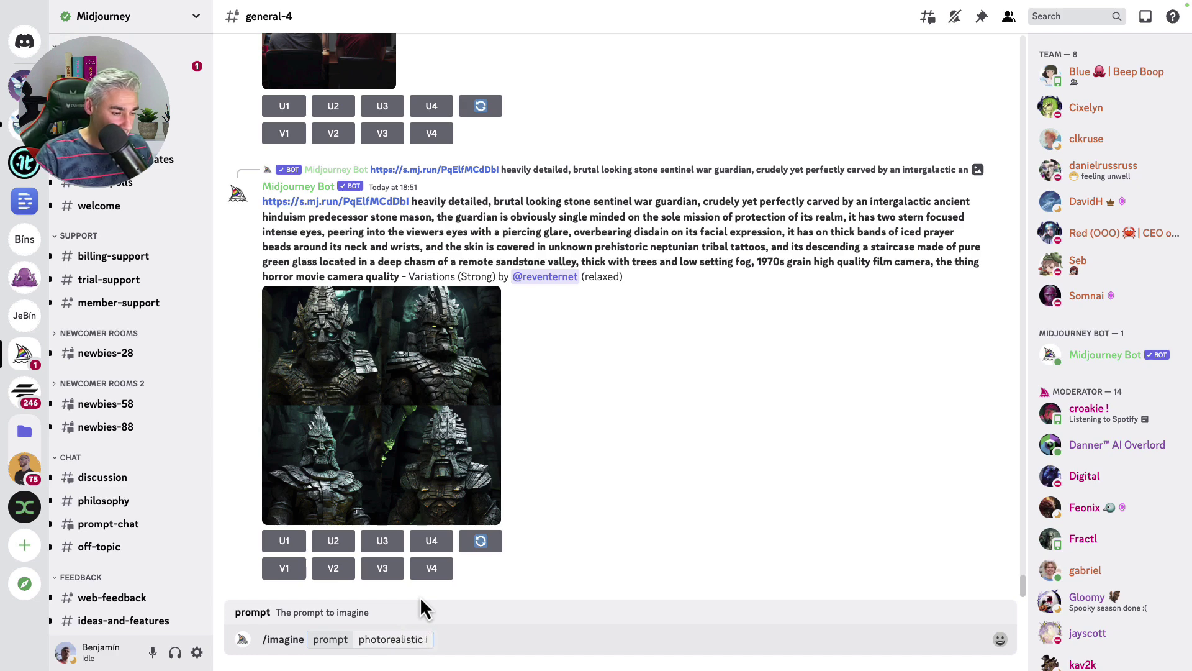
{"action": "type", "text": "mages of a UFO with a f"}
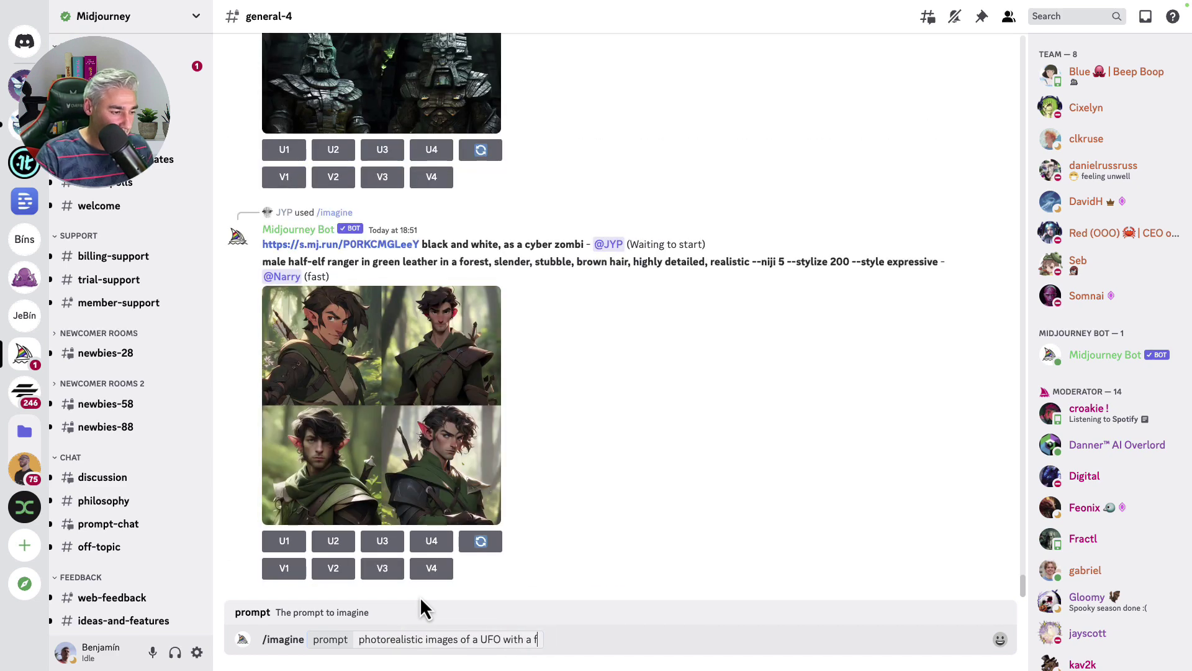
{"action": "type", "text": "uturistic and a"}
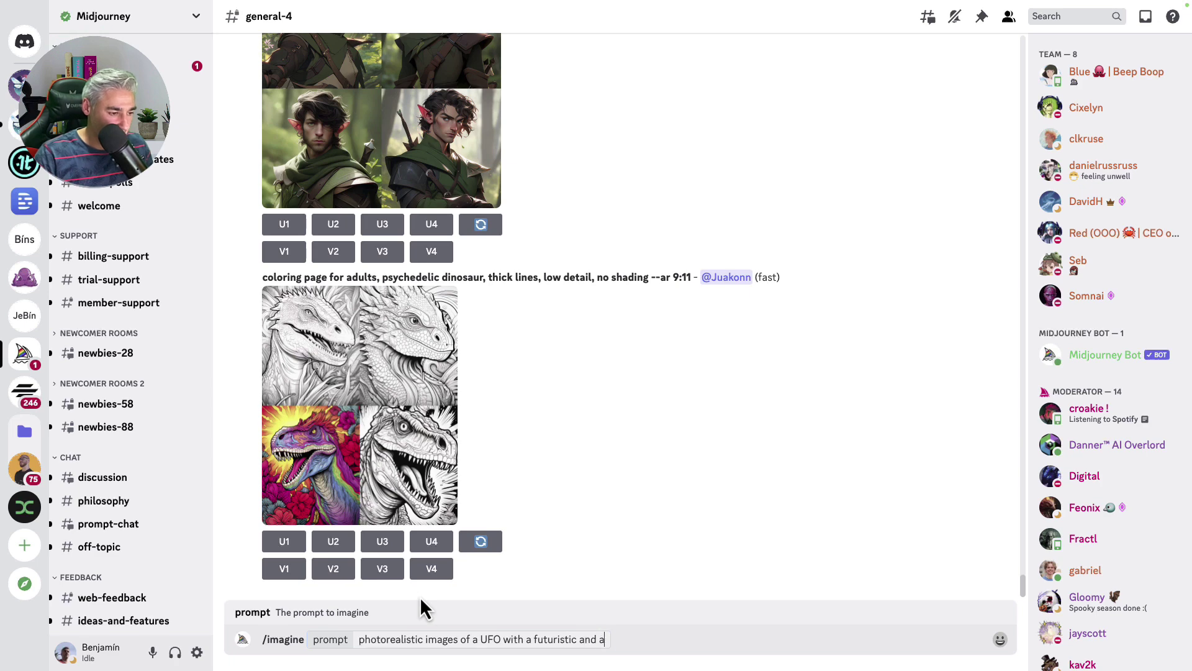
{"action": "type", "text": "erodynamic design, rte"}
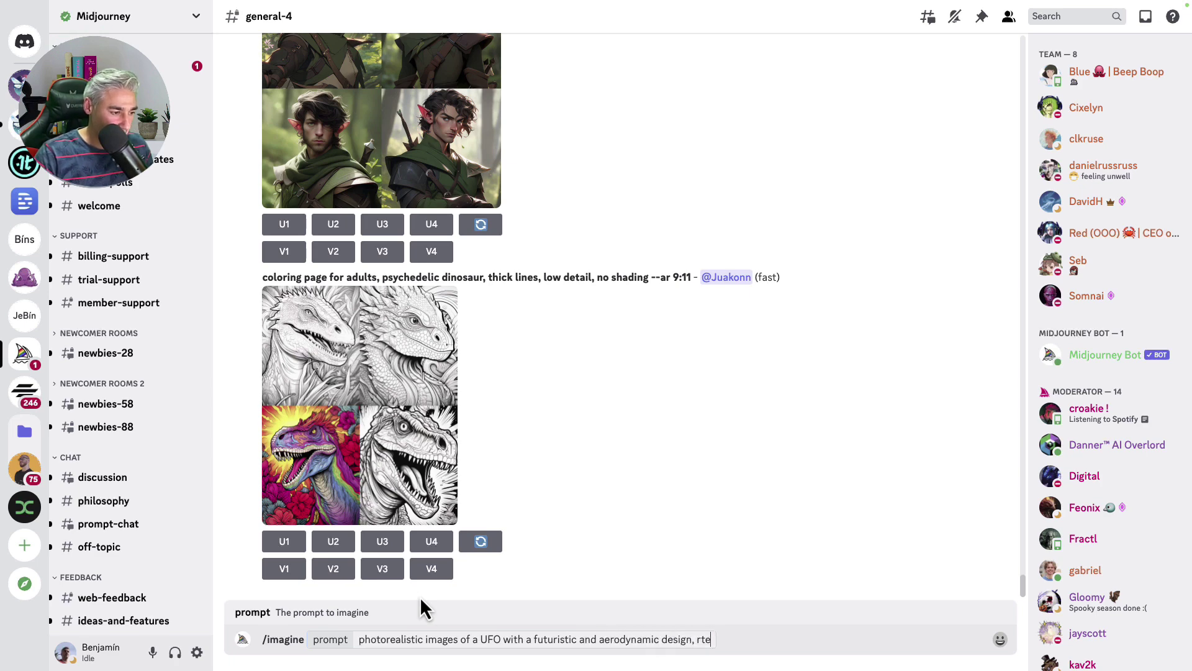
{"action": "key", "text": "BackSpace"}
{"action": "key", "text": "BackSpace"}
{"action": "type", "text": "eminiscent of"}
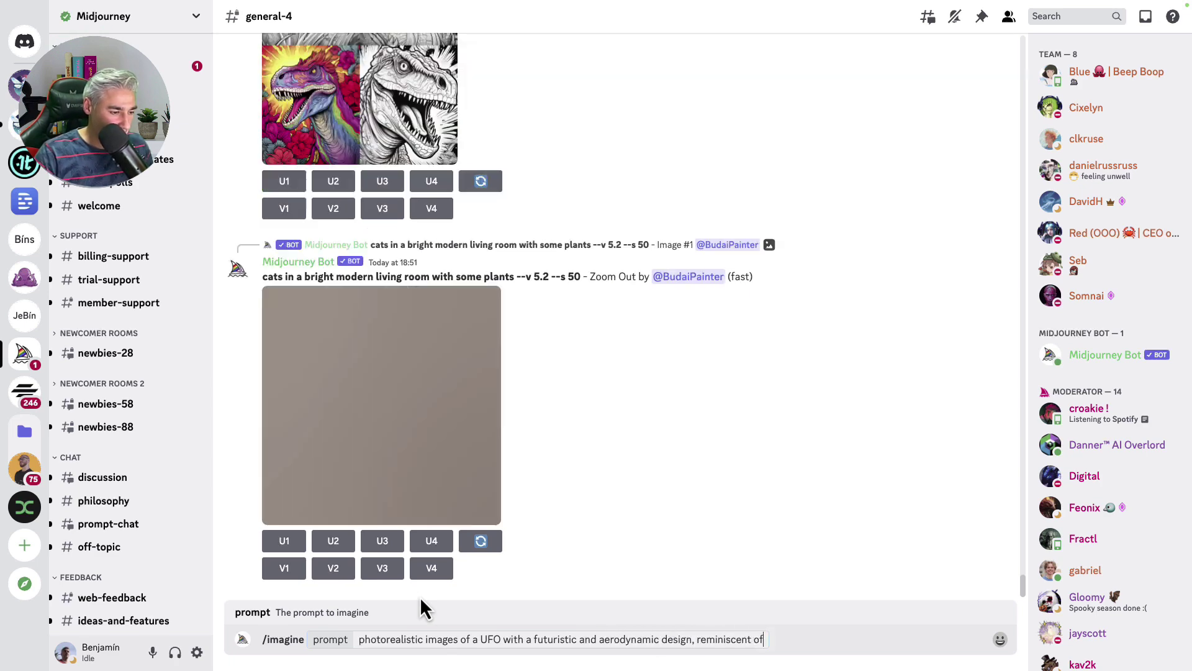
{"action": "type", "text": " a Formula 1 car with n"}
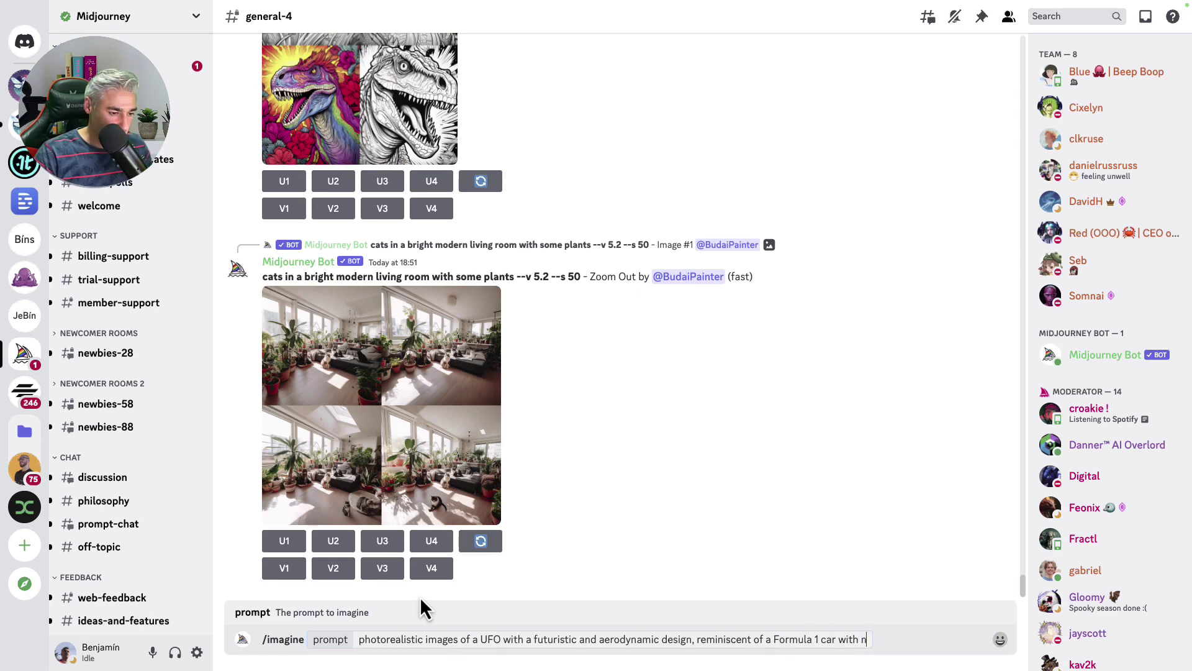
{"action": "type", "text": "eon touches. Imagin an oval"}
{"action": "type", "text": "-shaped obje"}
{"action": "type", "text": "ct with smooth and sleek li"}
{"action": "type", "text": "nes, promint"}
{"action": "type", "text": "nt fron"}
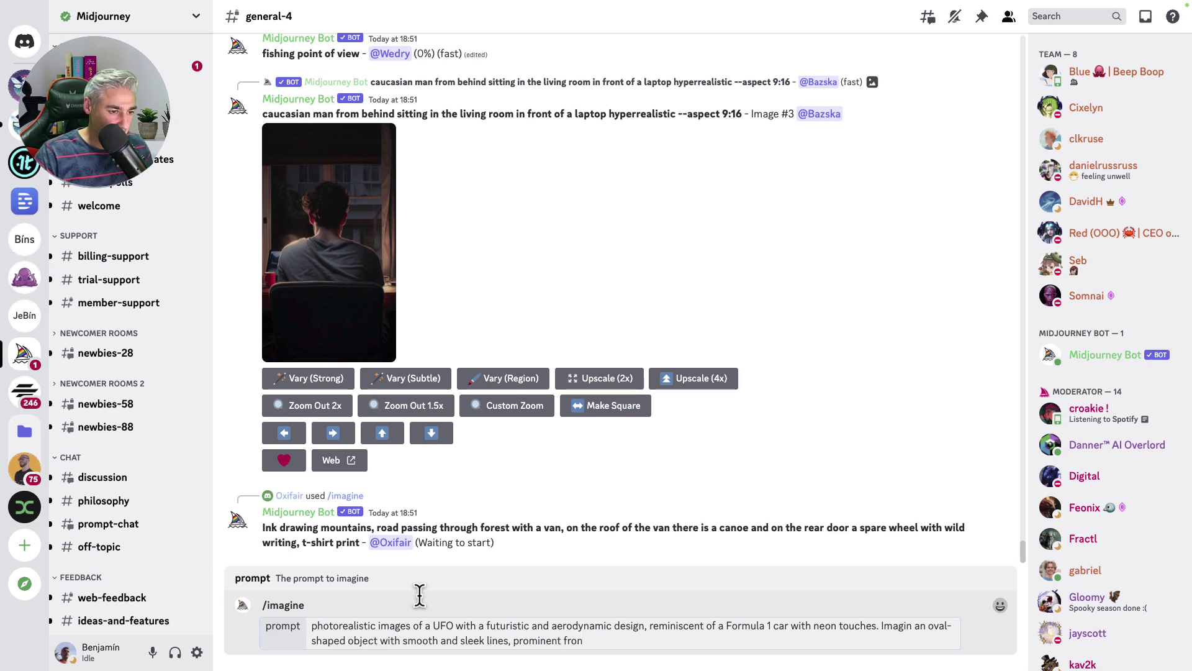
{"action": "type", "text": "t and rar wings, low-profile ti"}
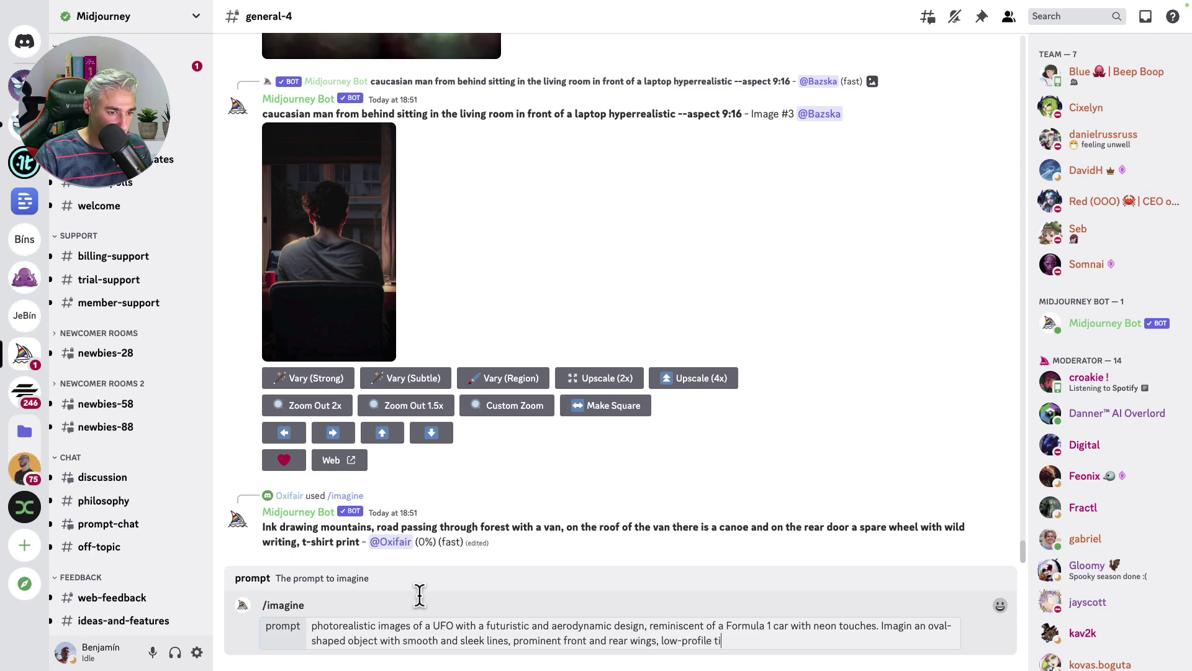
{"action": "type", "text": "ere, and bright, "}
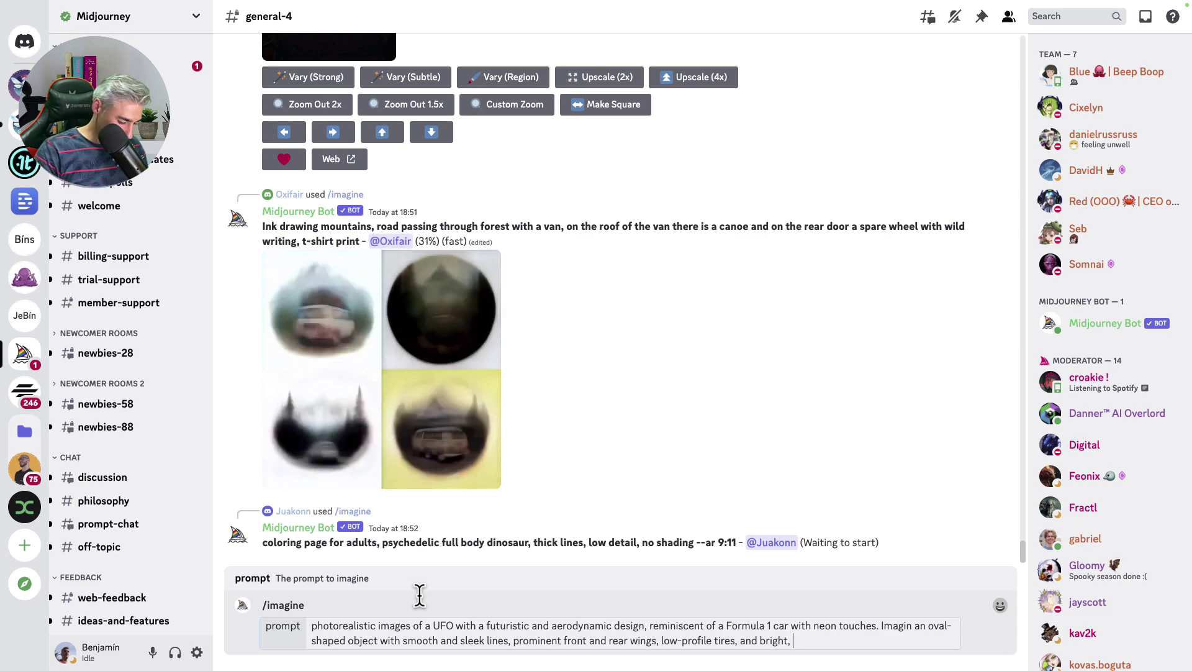
{"action": "type", "text": "eye-catching "}
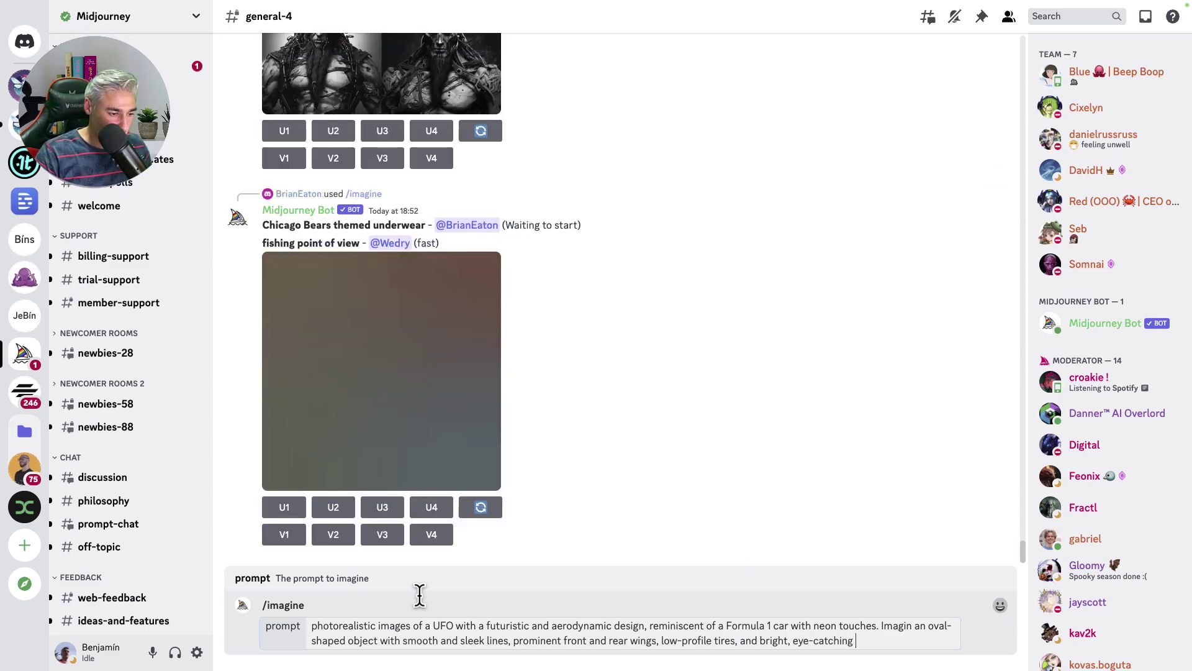
{"action": "type", "text": "colors"}
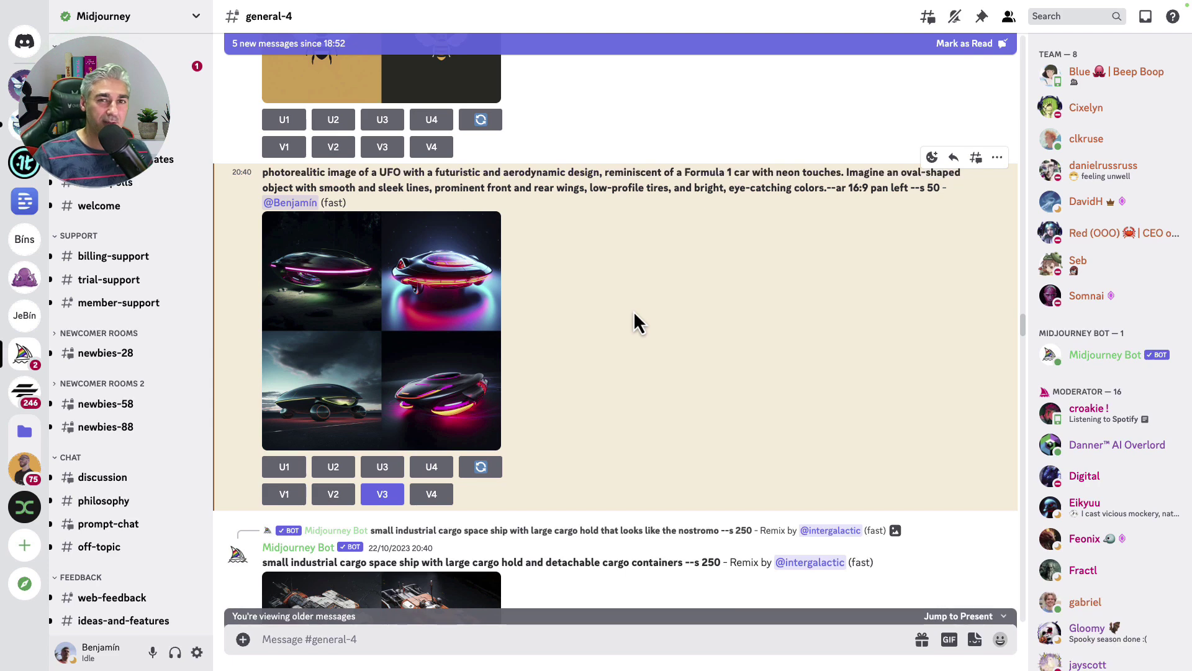
Open the four photorealistic neon UFO images in the enlarged lightbox view
{"action": "left_click", "coordinate": [401, 339]}
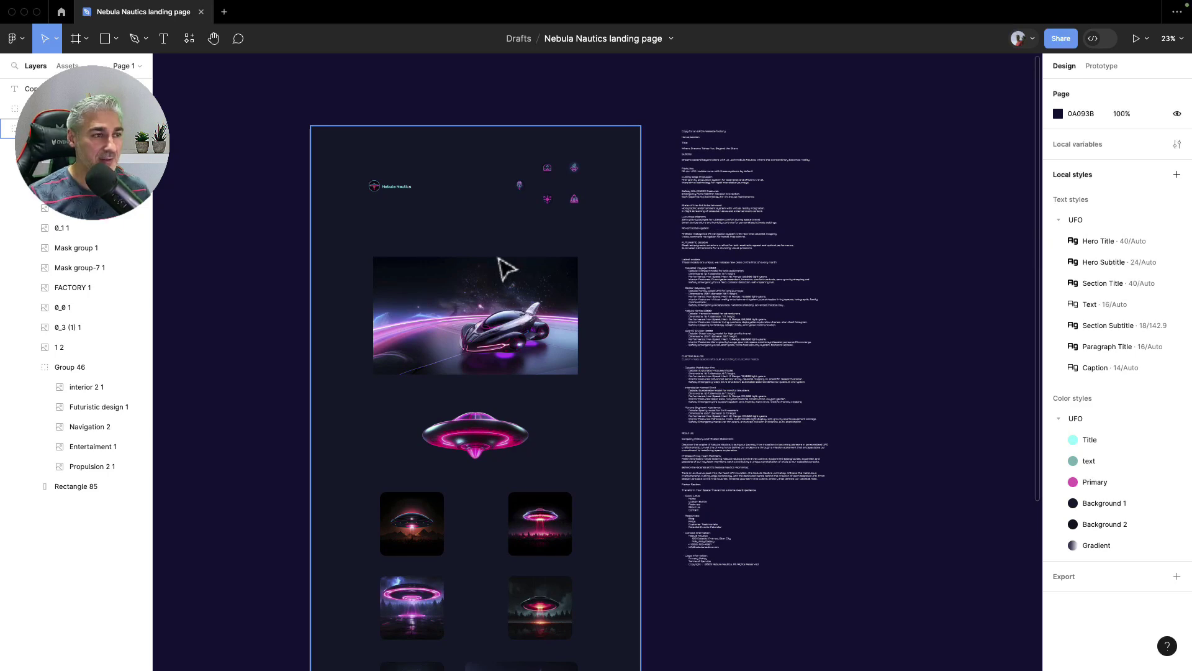
Inspect the Nebula Nautics logo group, the five feature icons and the car hero image
{"action": "scroll", "coordinate": [479, 234], "scroll_direction": "up", "scroll_amount": 3}
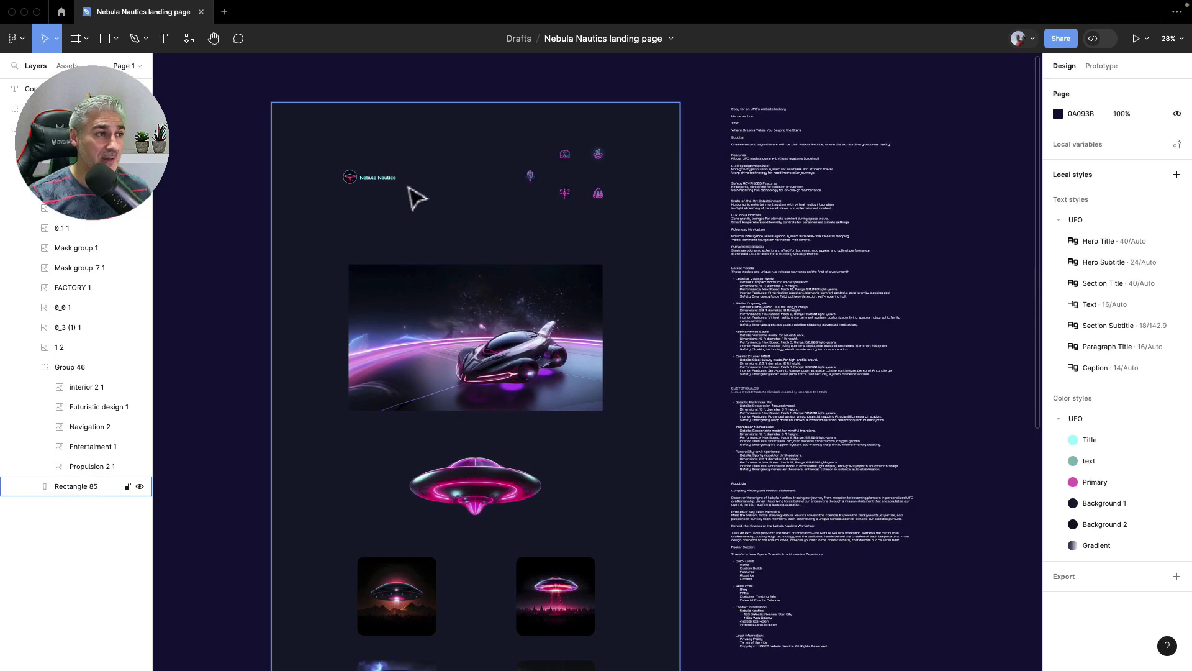
{"action": "scroll", "coordinate": [391, 190], "scroll_direction": "up", "scroll_amount": 5}
{"action": "left_click", "coordinate": [364, 178]}
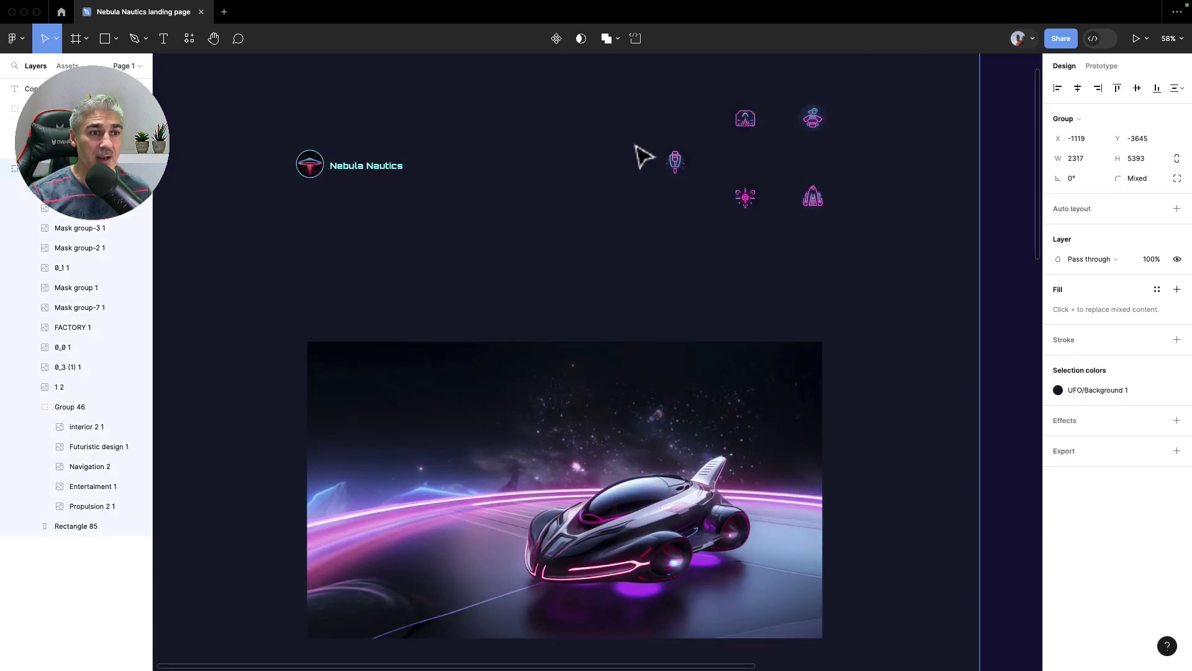
{"action": "left_click", "coordinate": [789, 197]}
{"action": "scroll", "coordinate": [594, 280], "scroll_direction": "down", "scroll_amount": 3}
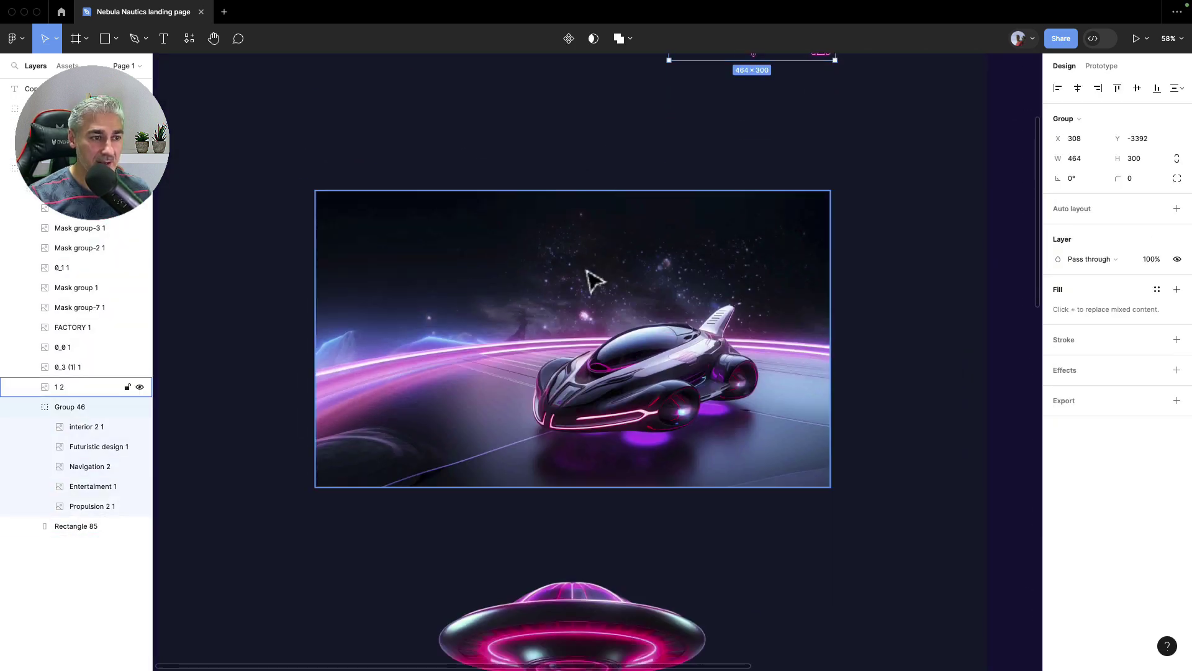
{"action": "scroll", "coordinate": [587, 270], "scroll_direction": "down", "scroll_amount": 5}
{"action": "left_click", "coordinate": [590, 282]}
Inspect the website copy text column, then reselect the Nebula Nautics logo group
{"action": "scroll", "coordinate": [461, 207], "scroll_direction": "up", "scroll_amount": 4}
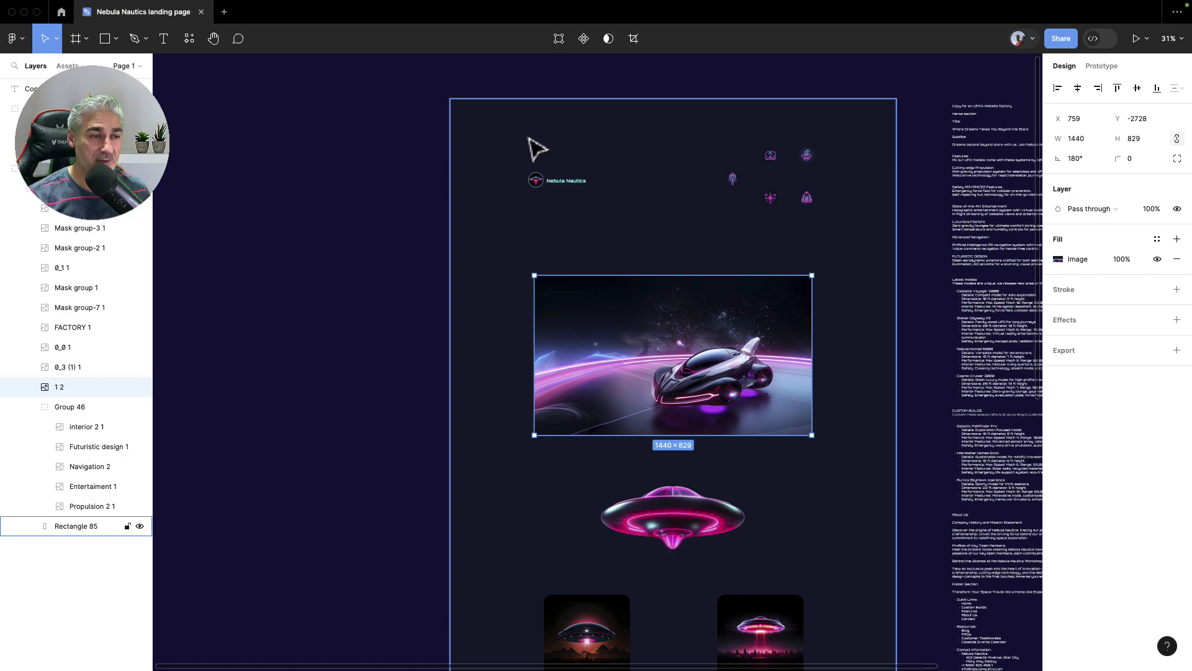
{"action": "scroll", "coordinate": [537, 149], "scroll_direction": "right", "scroll_amount": 6}
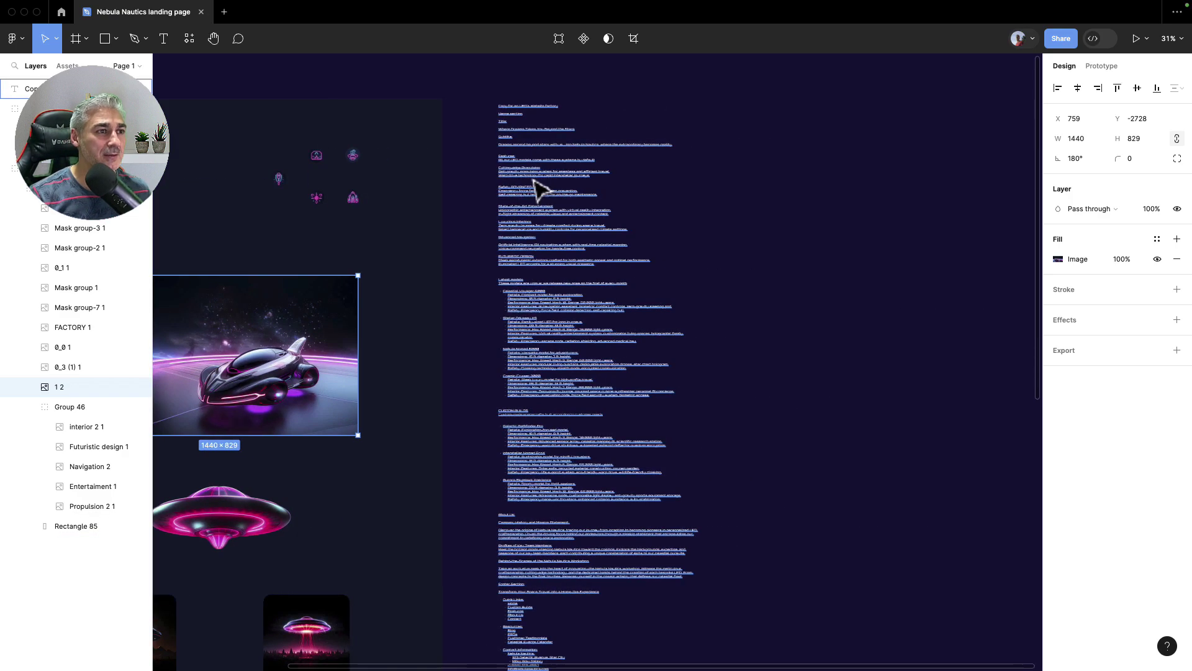
{"action": "left_click", "coordinate": [497, 106]}
{"action": "scroll", "coordinate": [500, 115], "scroll_direction": "up", "scroll_amount": 5}
{"action": "scroll", "coordinate": [507, 131], "scroll_direction": "up", "scroll_amount": 3}
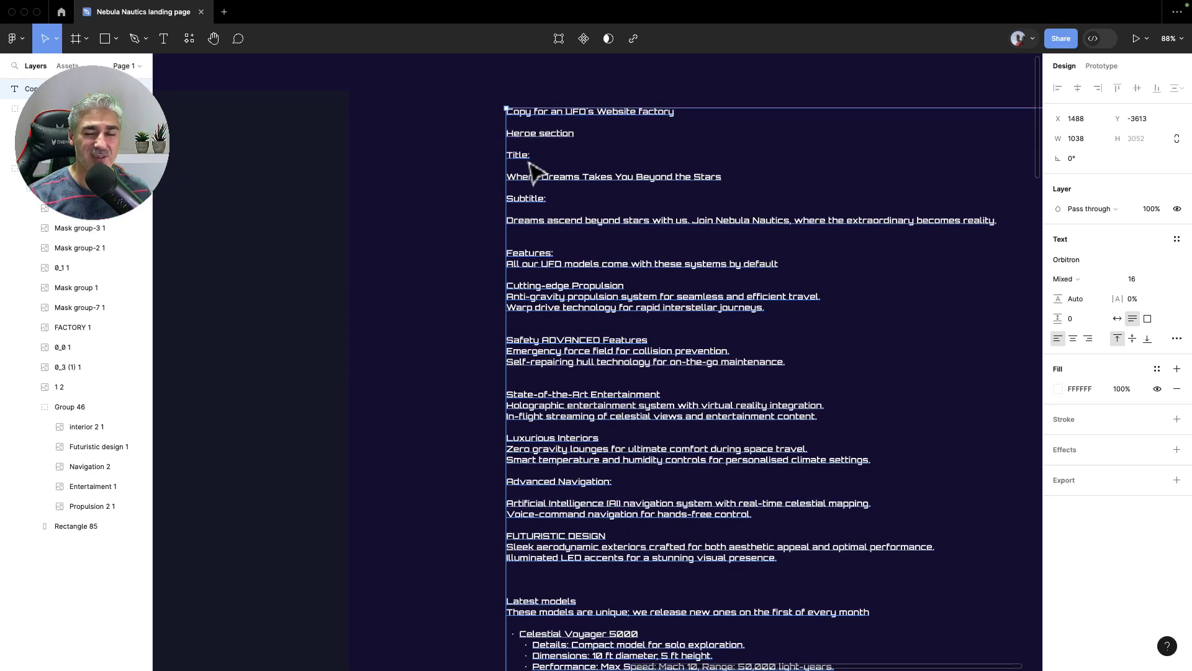
{"action": "scroll", "coordinate": [537, 171], "scroll_direction": "down", "scroll_amount": 10}
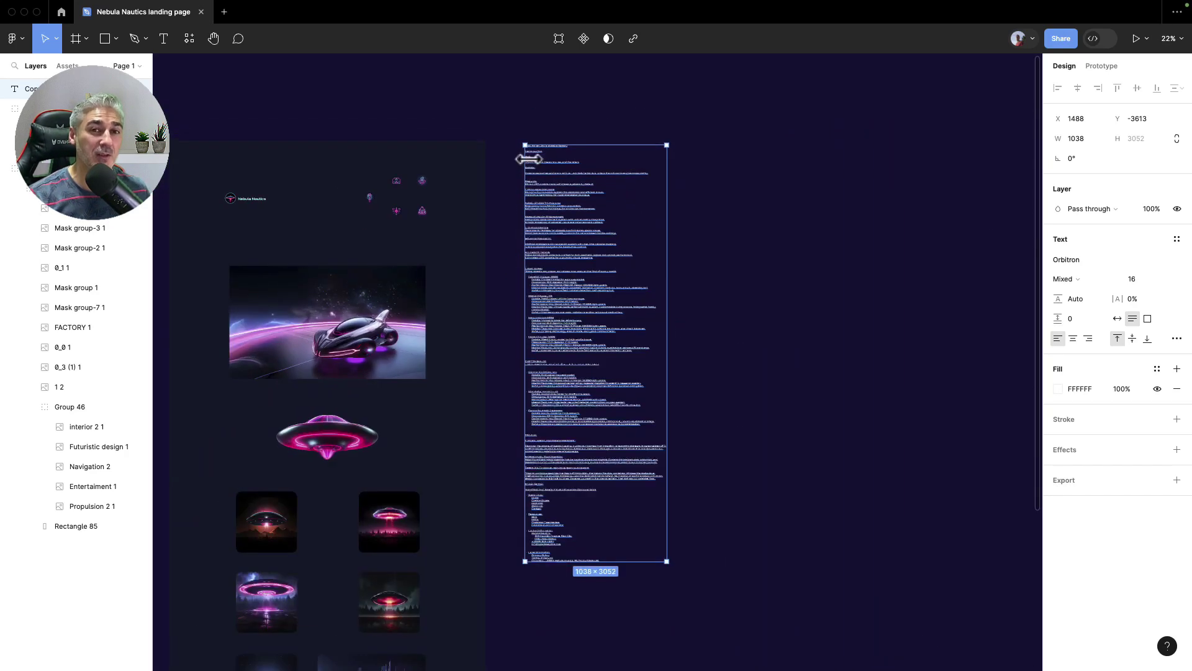
{"action": "left_click", "coordinate": [761, 165]}
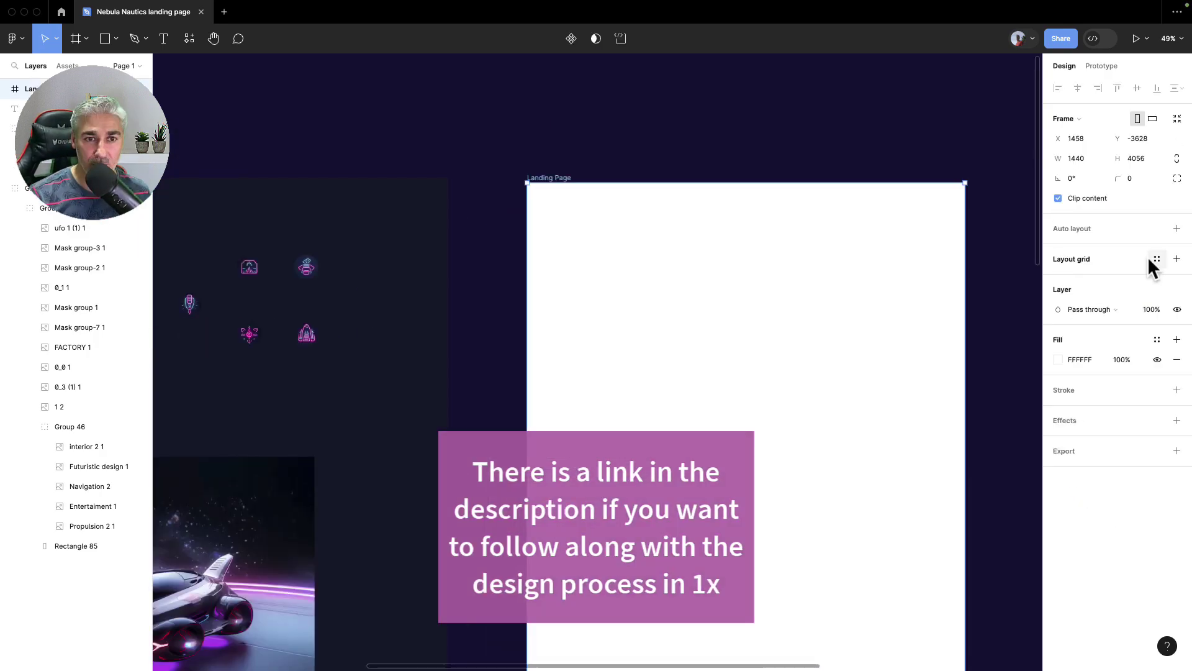
{"action": "left_click", "coordinate": [748, 252]}
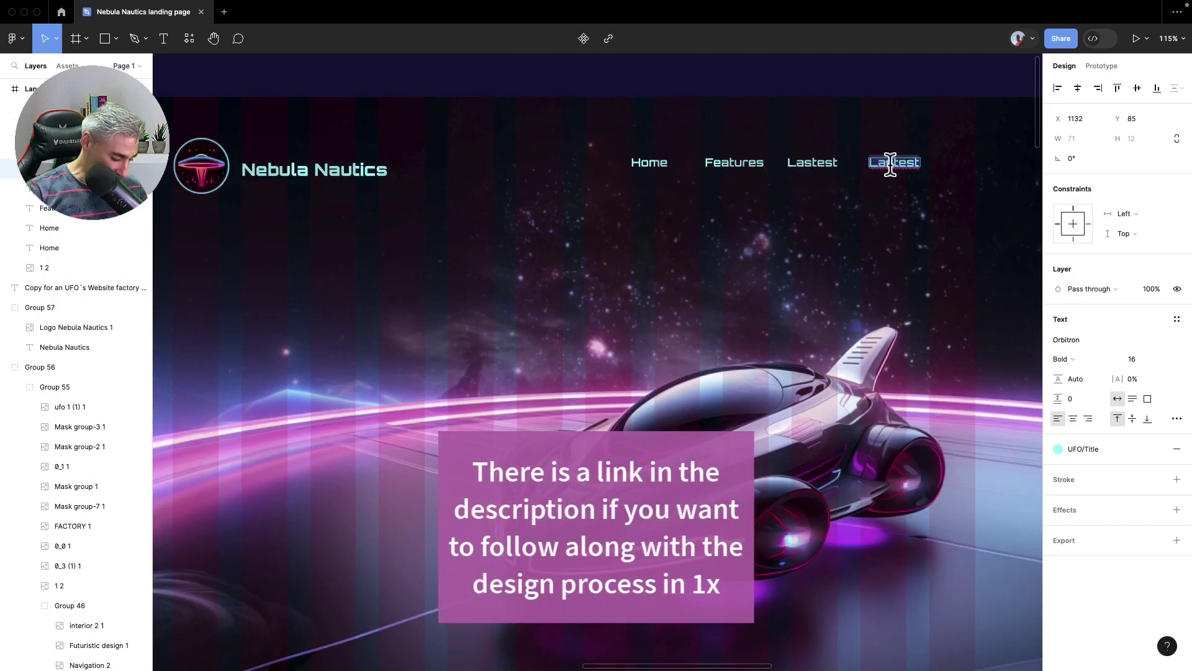
Select the fourth navigation link text in the hero header
{"action": "left_click", "coordinate": [329, 202]}
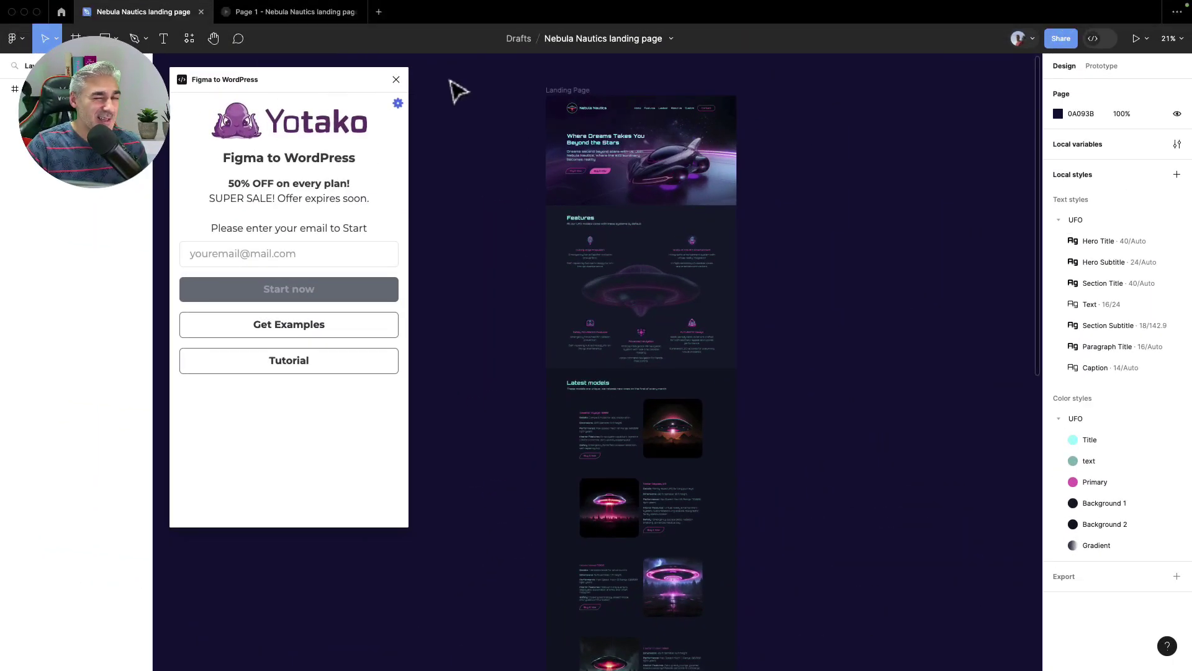
{"action": "left_click", "coordinate": [319, 15]}
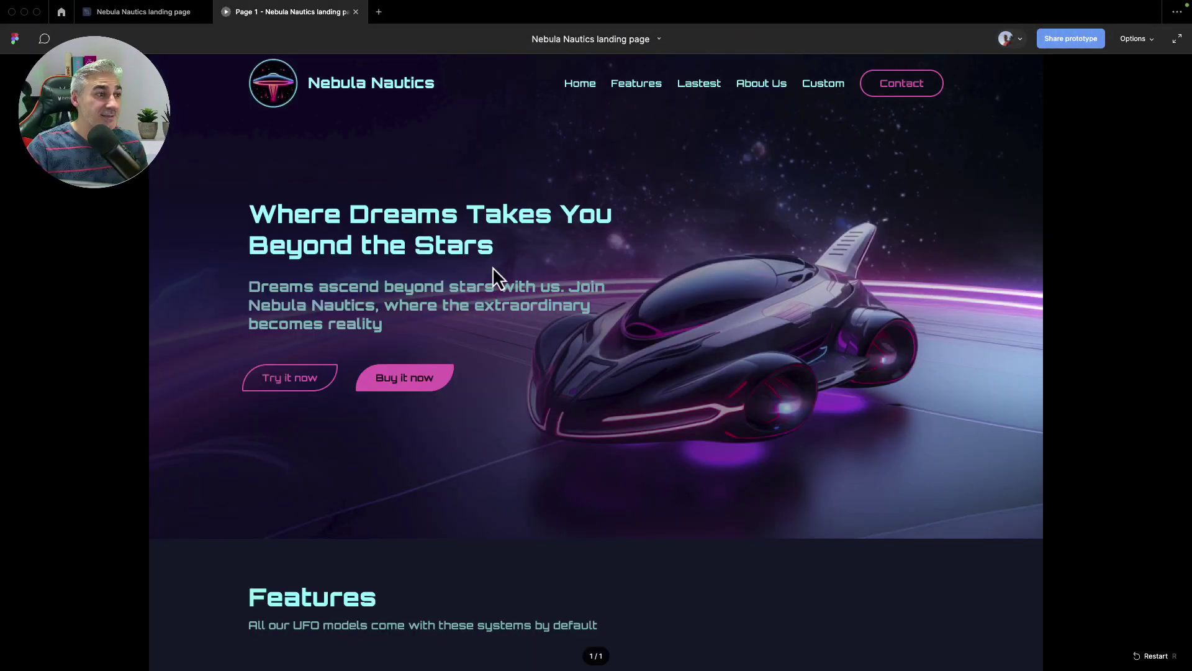
{"action": "scroll", "coordinate": [486, 270], "scroll_direction": "down", "scroll_amount": 15}
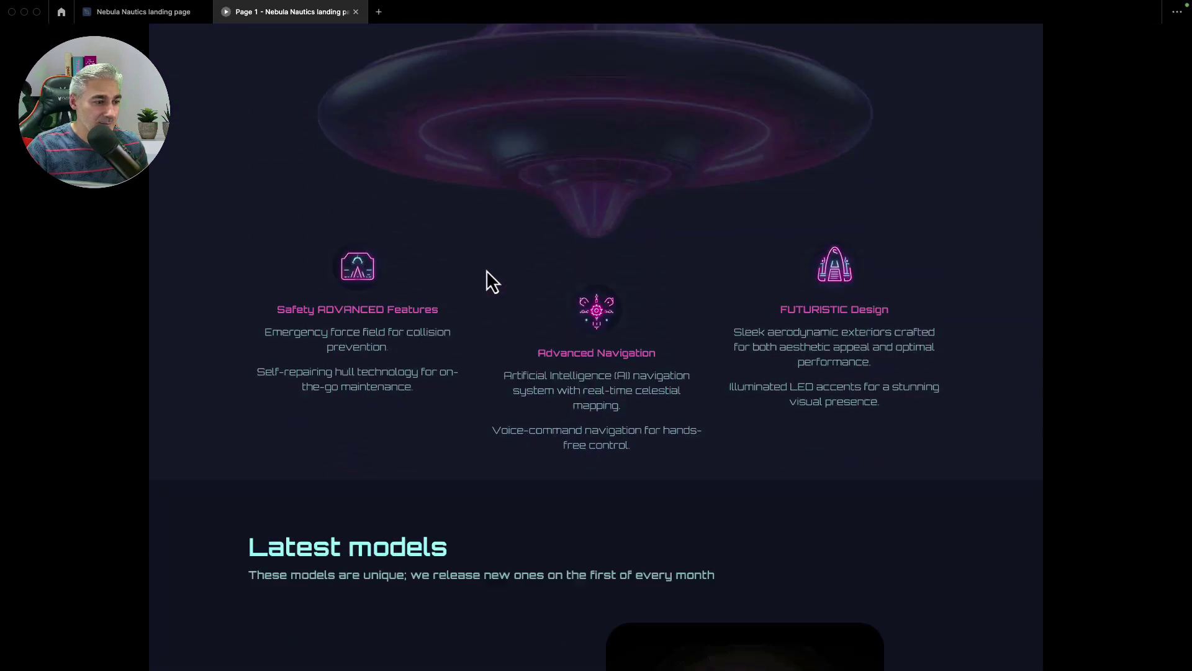
{"action": "scroll", "coordinate": [486, 270], "scroll_direction": "down", "scroll_amount": 16}
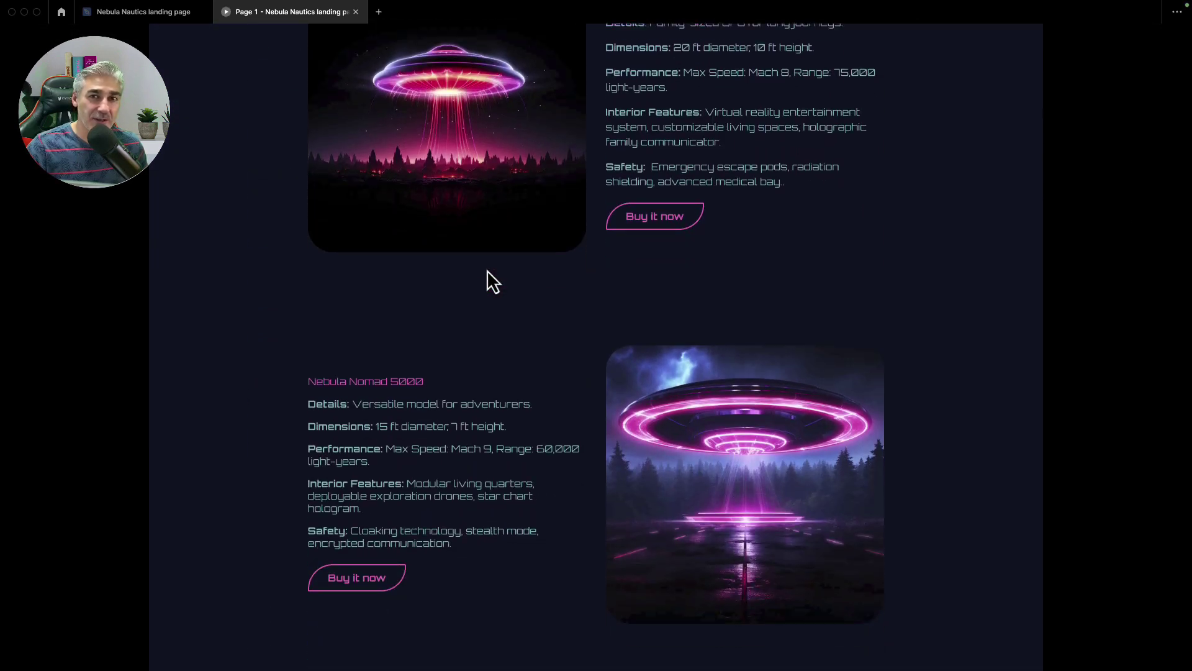
{"action": "scroll", "coordinate": [487, 270], "scroll_direction": "down", "scroll_amount": 16}
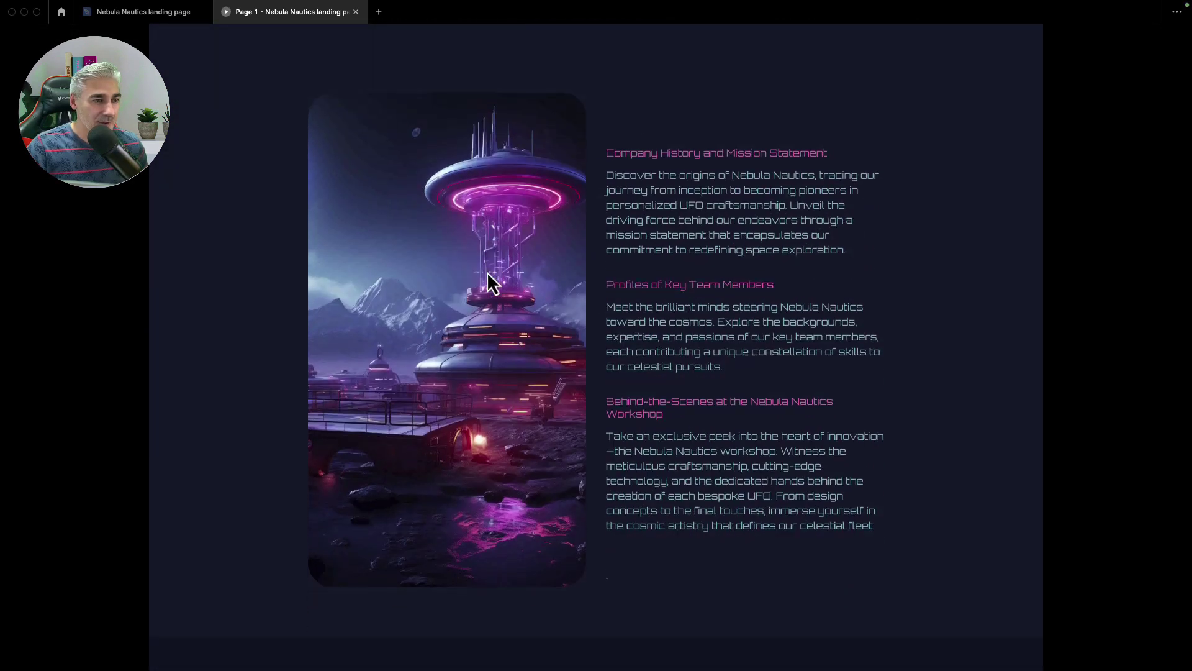
{"action": "scroll", "coordinate": [487, 279], "scroll_direction": "down", "scroll_amount": 18}
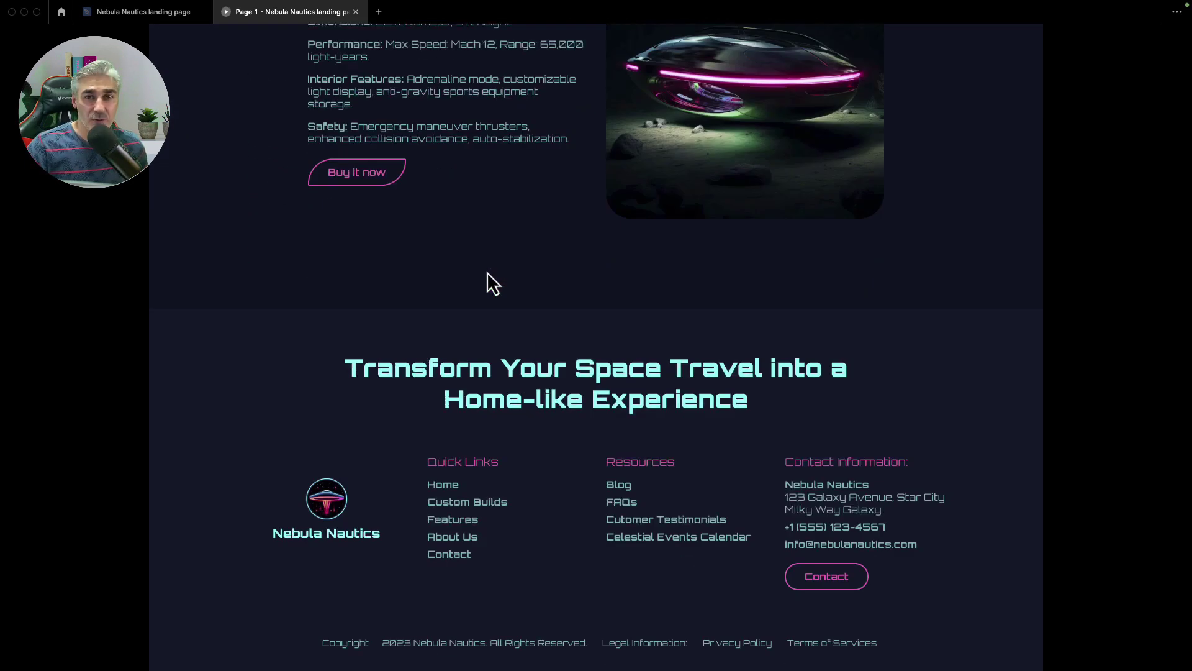
{"action": "scroll", "coordinate": [487, 270], "scroll_direction": "up", "scroll_amount": 20}
{"action": "scroll", "coordinate": [499, 289], "scroll_direction": "up", "scroll_amount": 8}
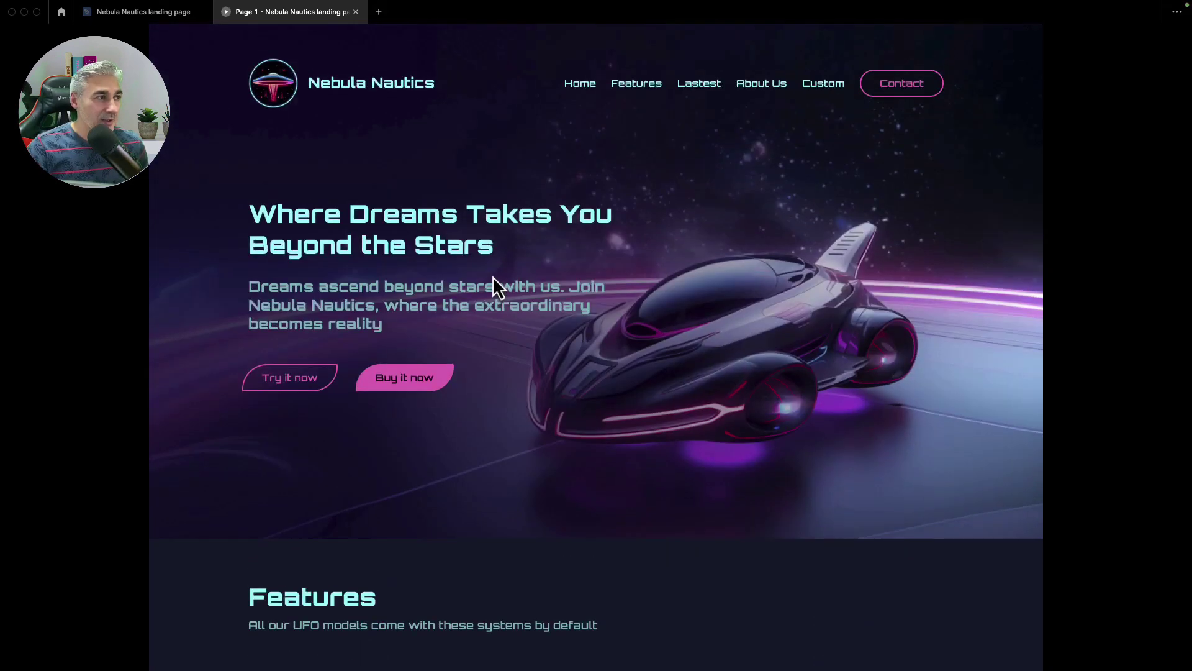
{"action": "left_click", "coordinate": [164, 13]}
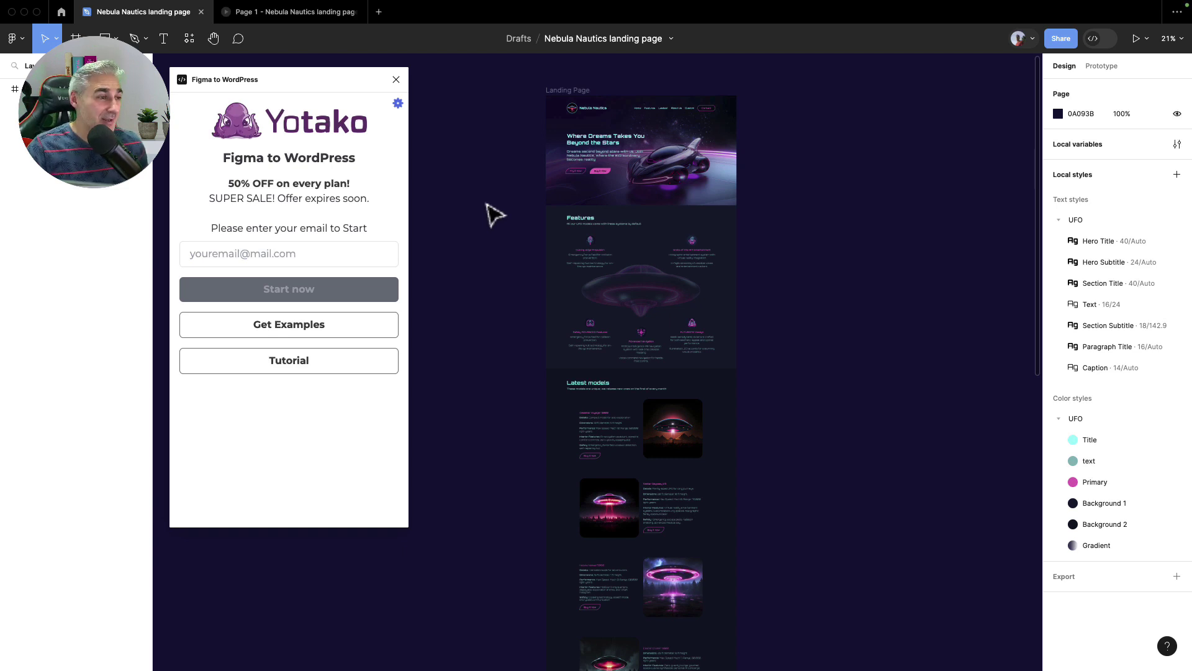
Register the user's email address in the Yotako plugin and press Start now
{"action": "left_click", "coordinate": [311, 248]}
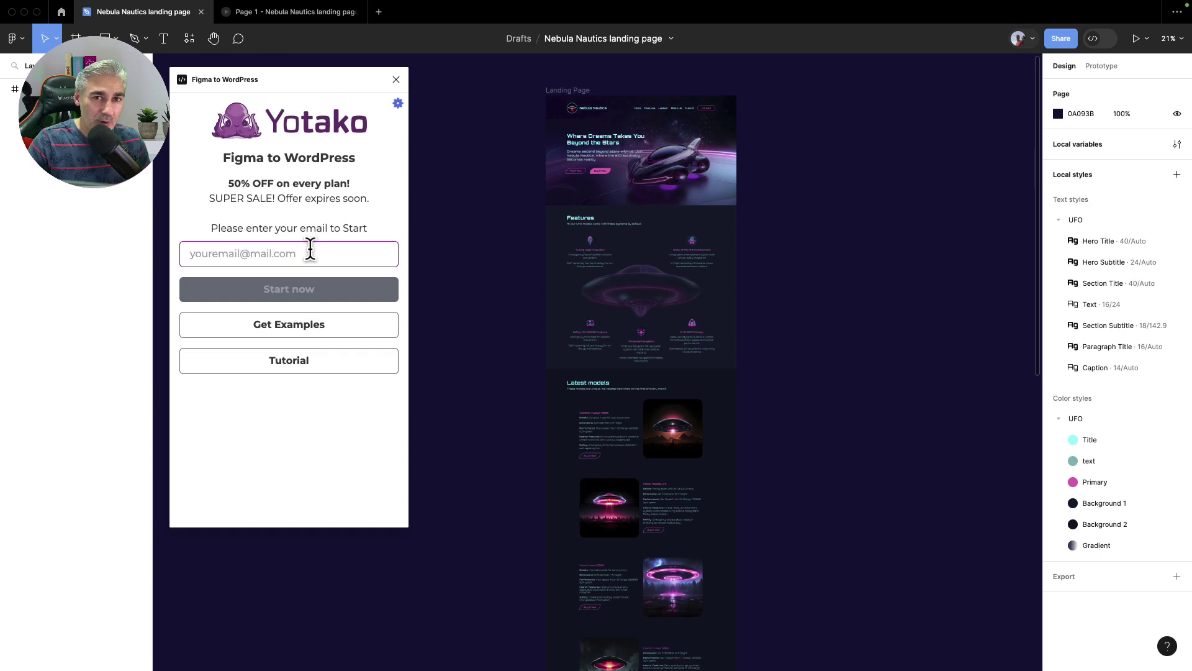
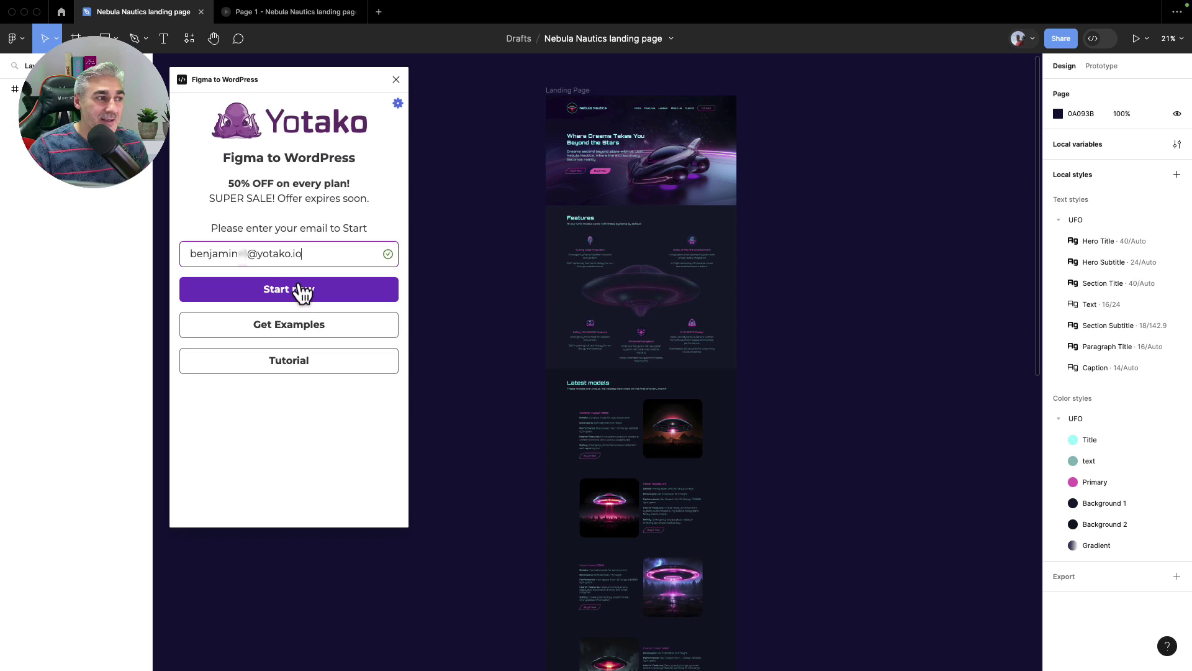
{"action": "left_click", "coordinate": [303, 292]}
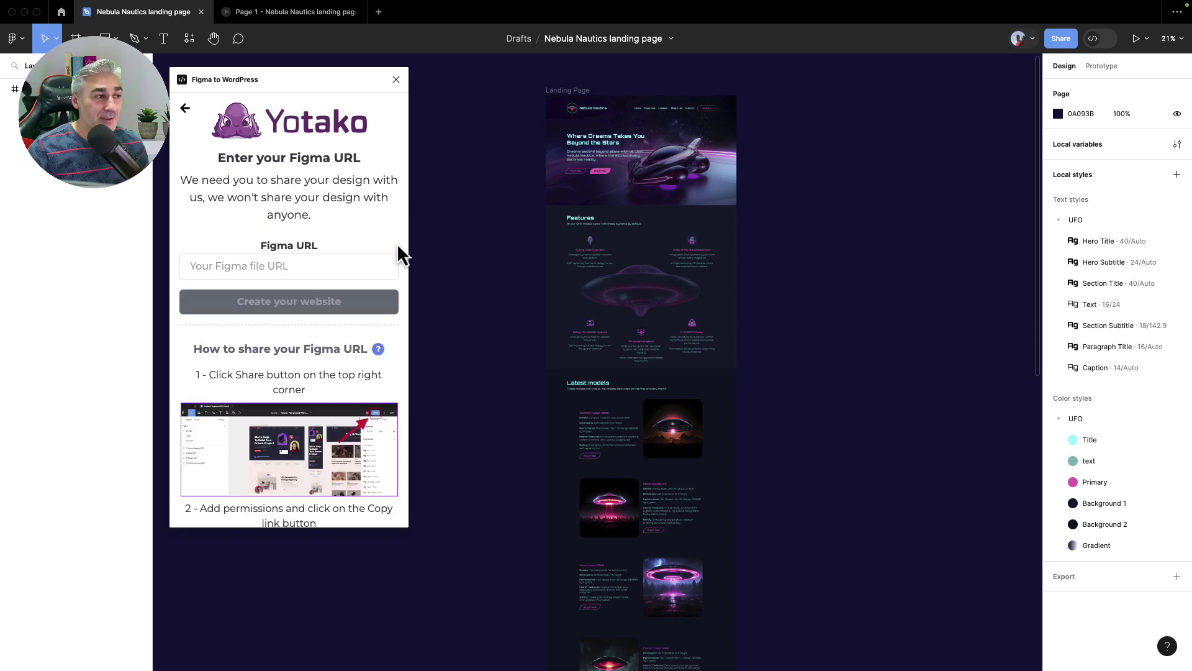
Copy the landing page's Figma share link and focus the plugin's Figma URL field
{"action": "left_click", "coordinate": [1063, 44]}
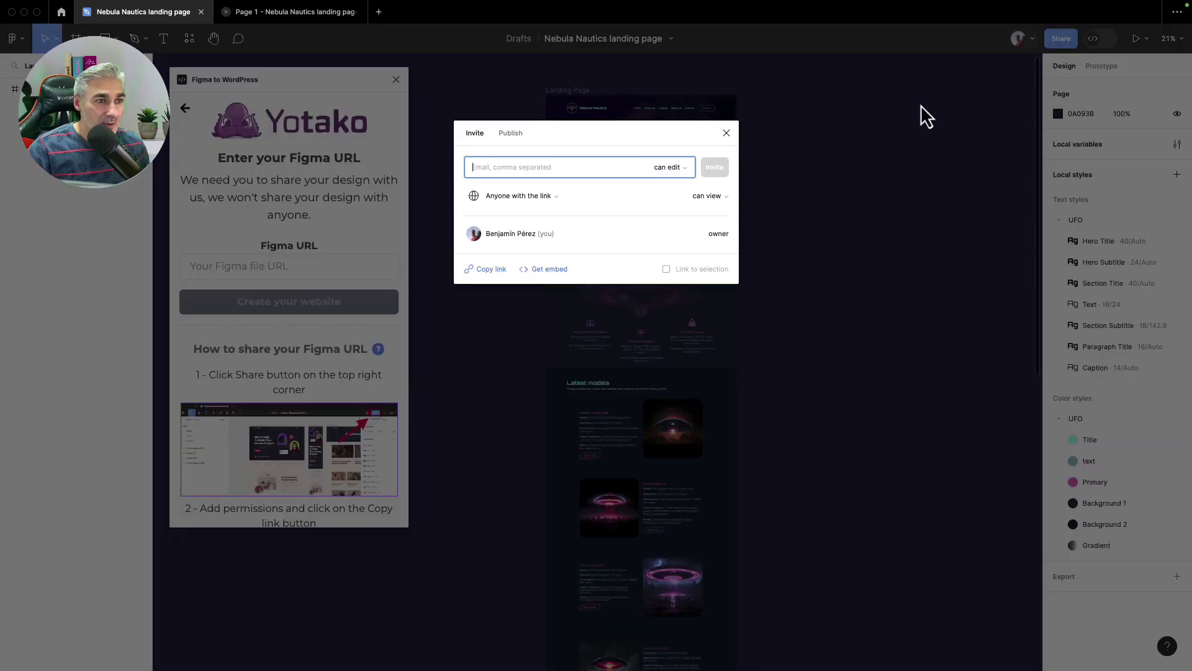
{"action": "left_click", "coordinate": [475, 269]}
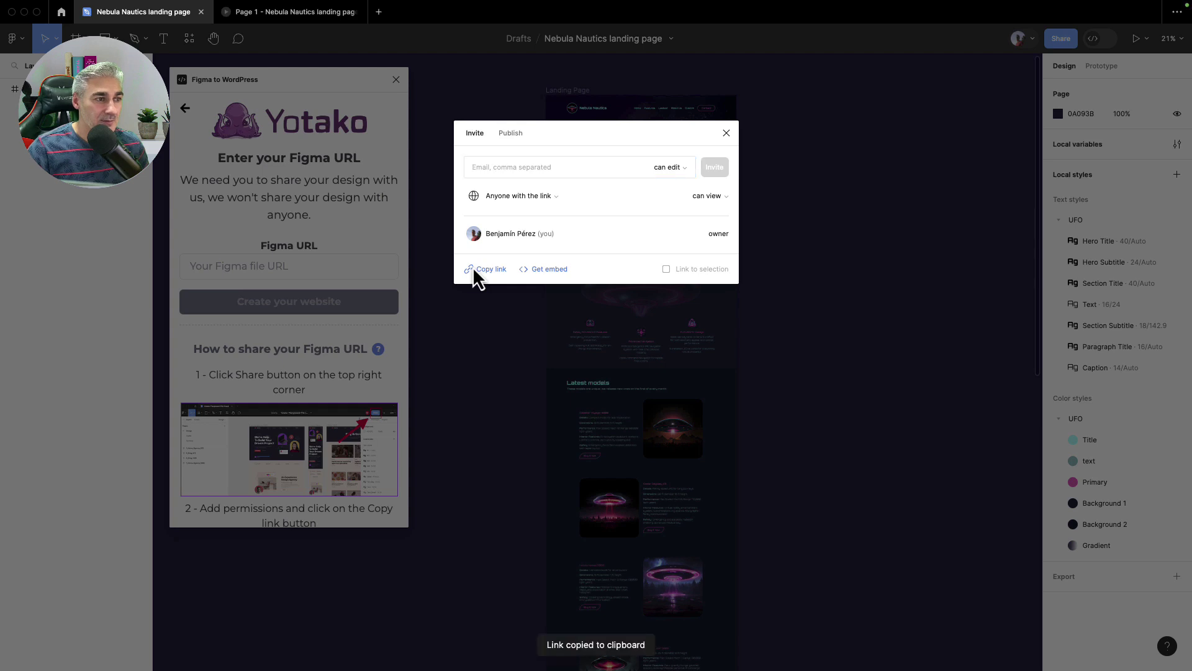
{"action": "left_click", "coordinate": [726, 133]}
{"action": "left_click", "coordinate": [314, 272]}
Load the design from the pasted link, set Landing Page as main page, and run AI analysis
{"action": "key", "text": "ctrl+v"}
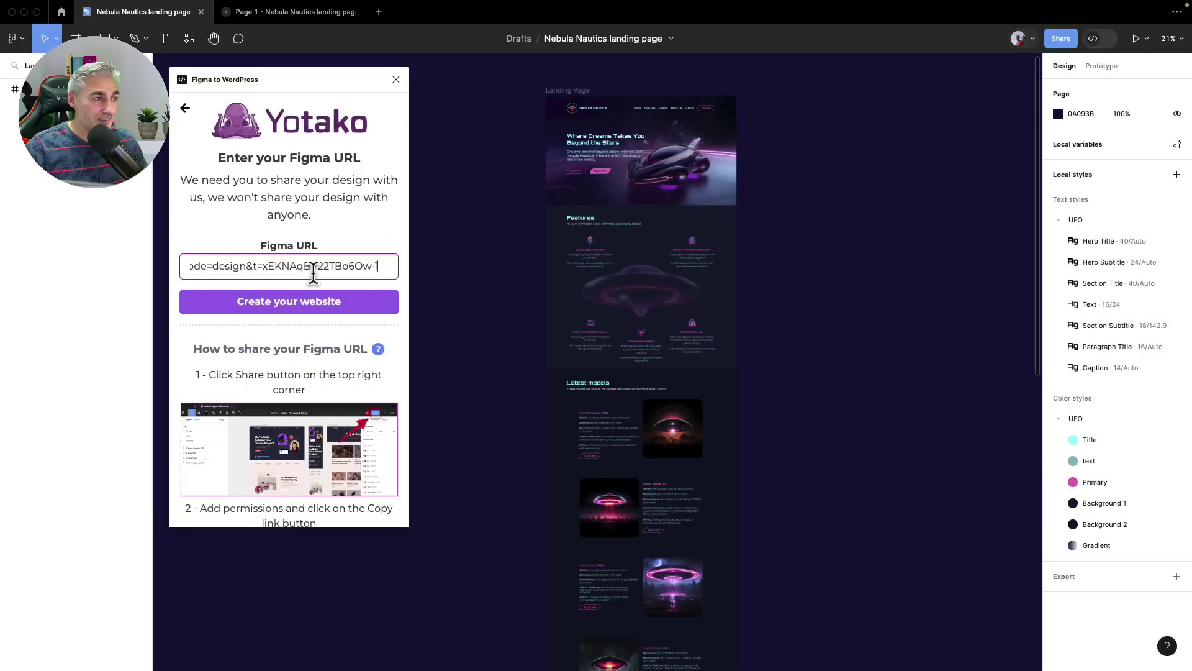
{"action": "key", "text": "Return"}
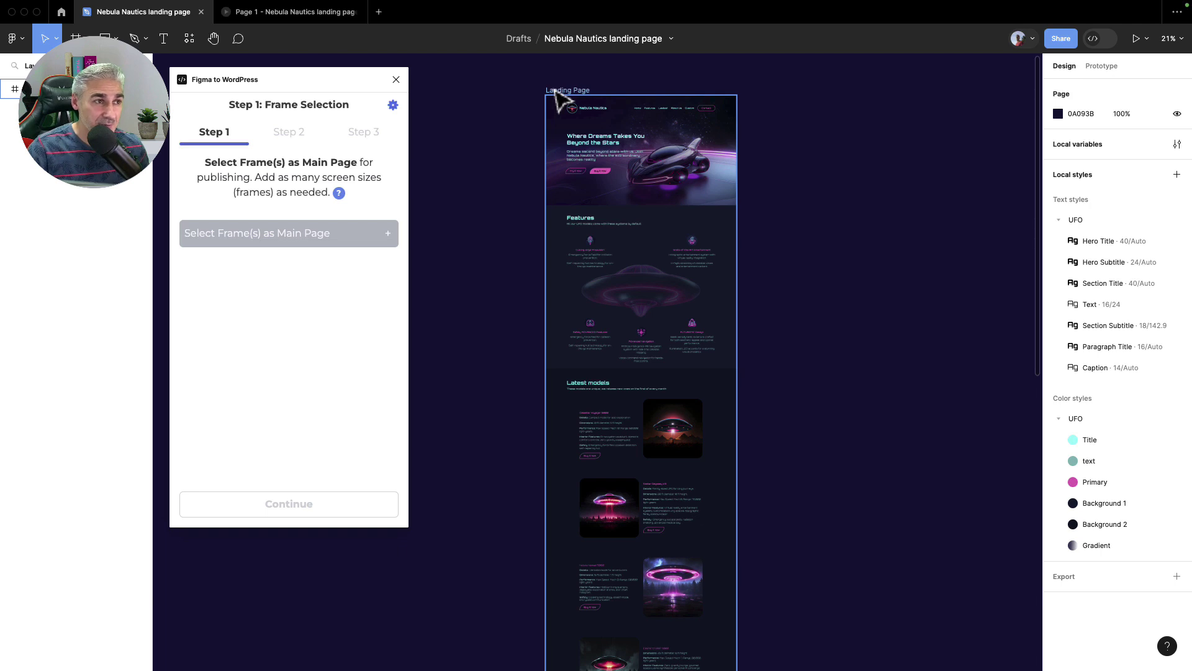
{"action": "left_click", "coordinate": [556, 91]}
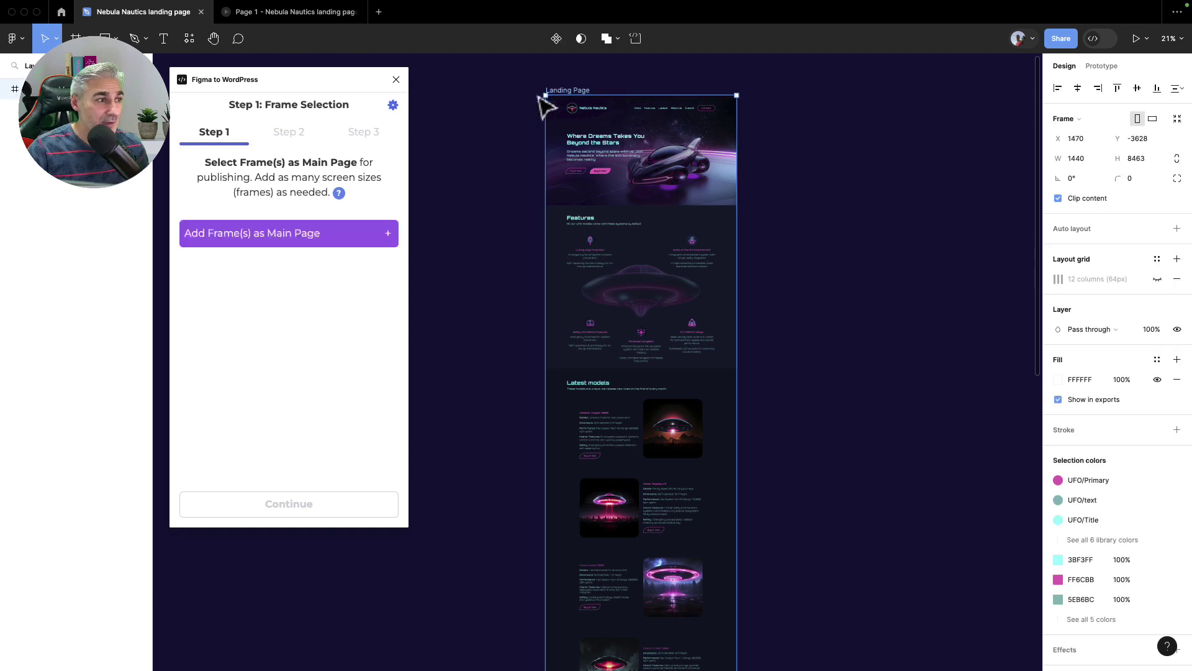
{"action": "left_click", "coordinate": [320, 233]}
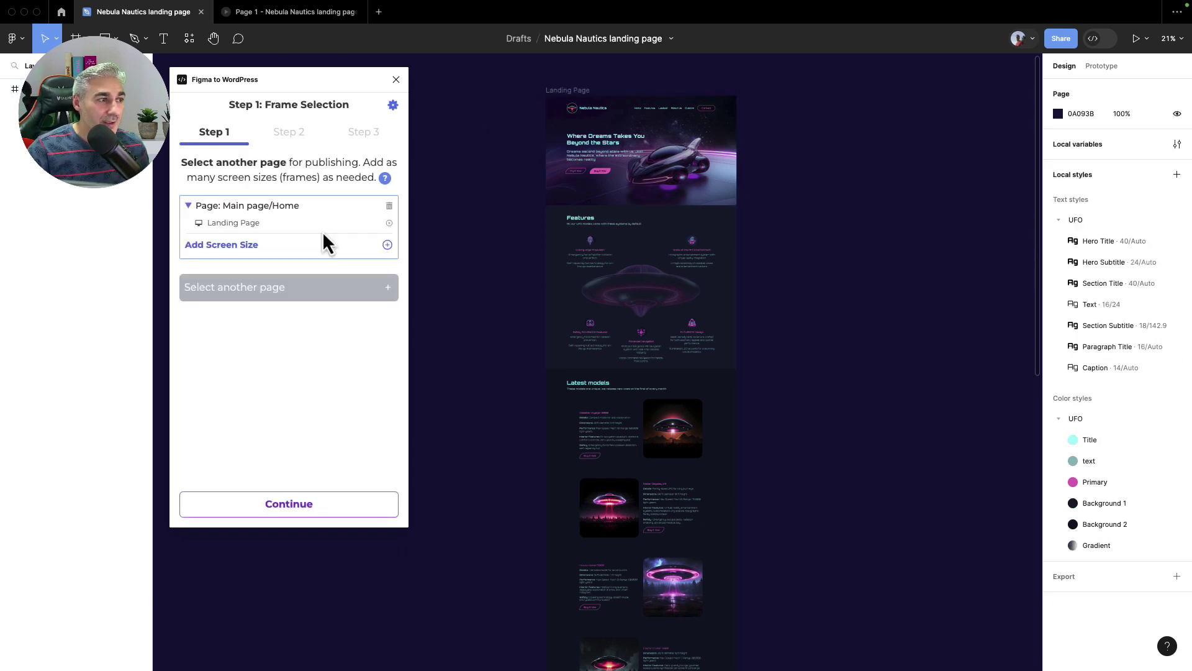
{"action": "left_click", "coordinate": [309, 504]}
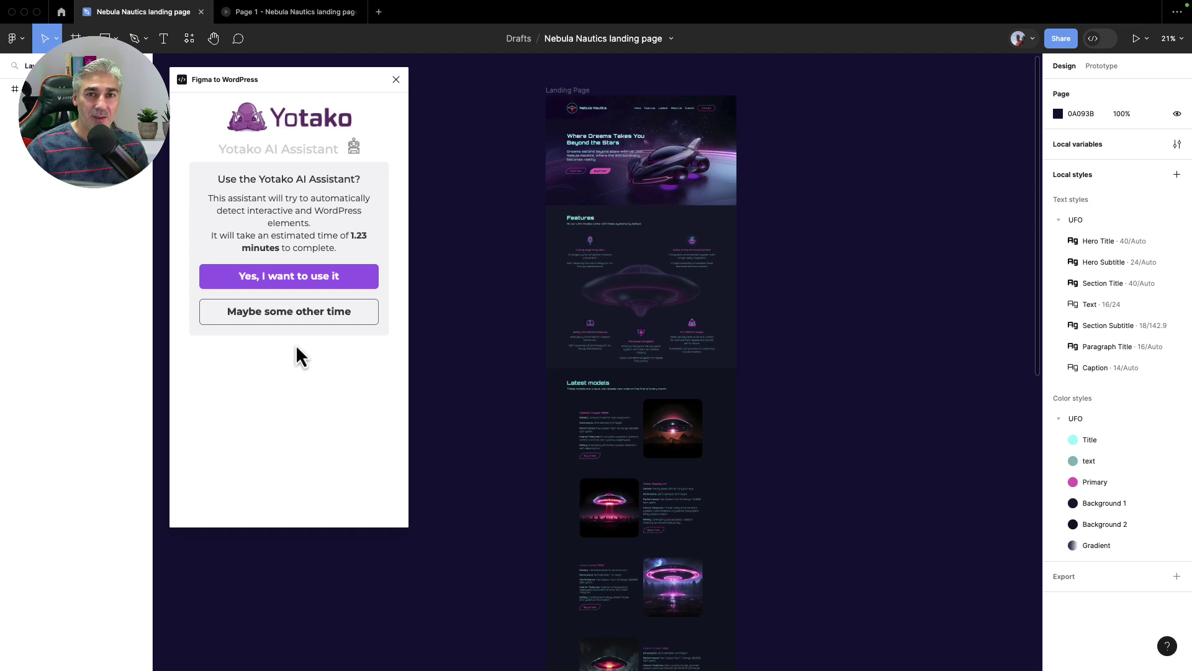
{"action": "left_click", "coordinate": [302, 280]}
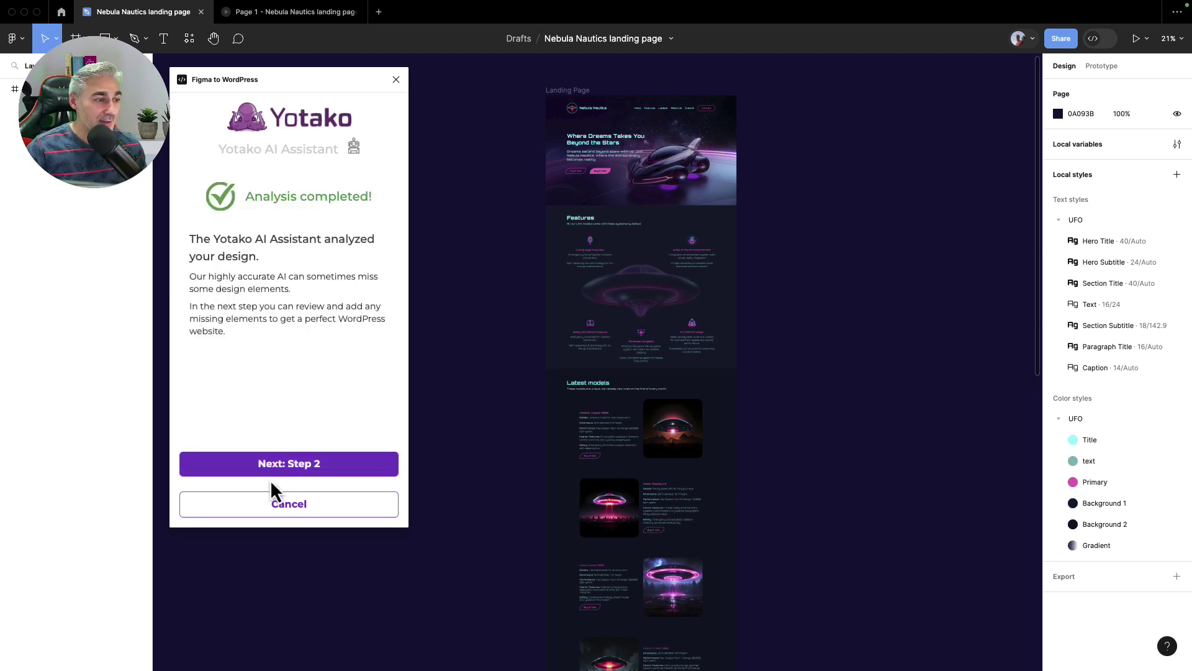
Continue past element selection, skip the missing footer menu, and build the WordPress project
{"action": "left_click", "coordinate": [292, 470]}
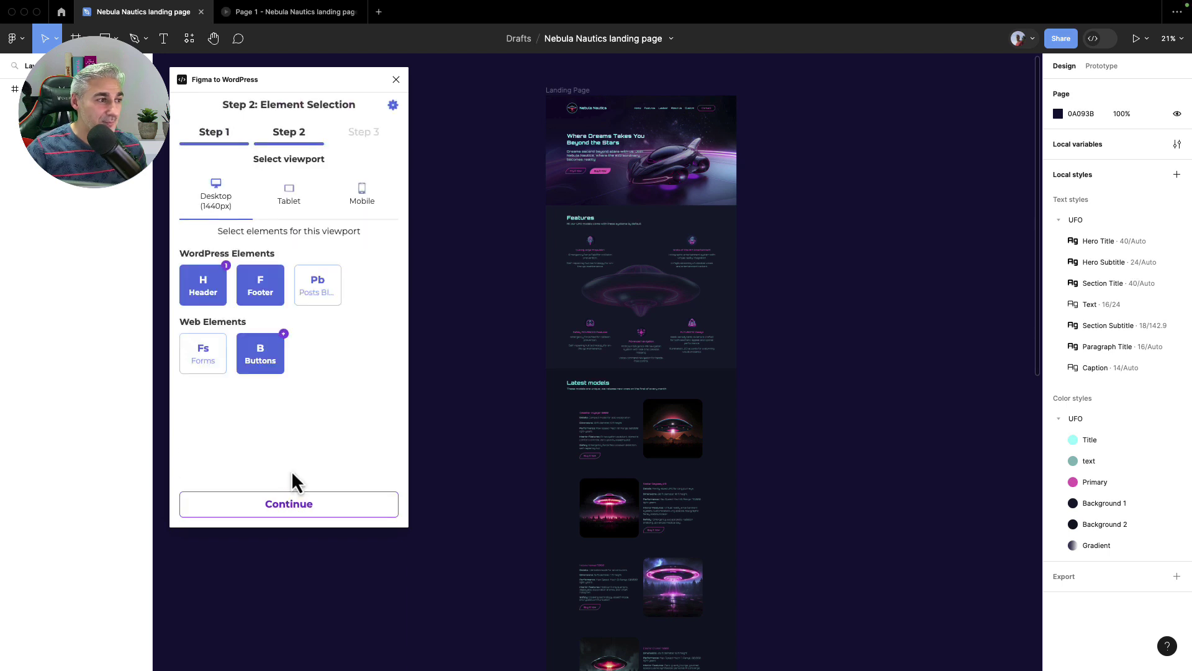
{"action": "left_click", "coordinate": [292, 504]}
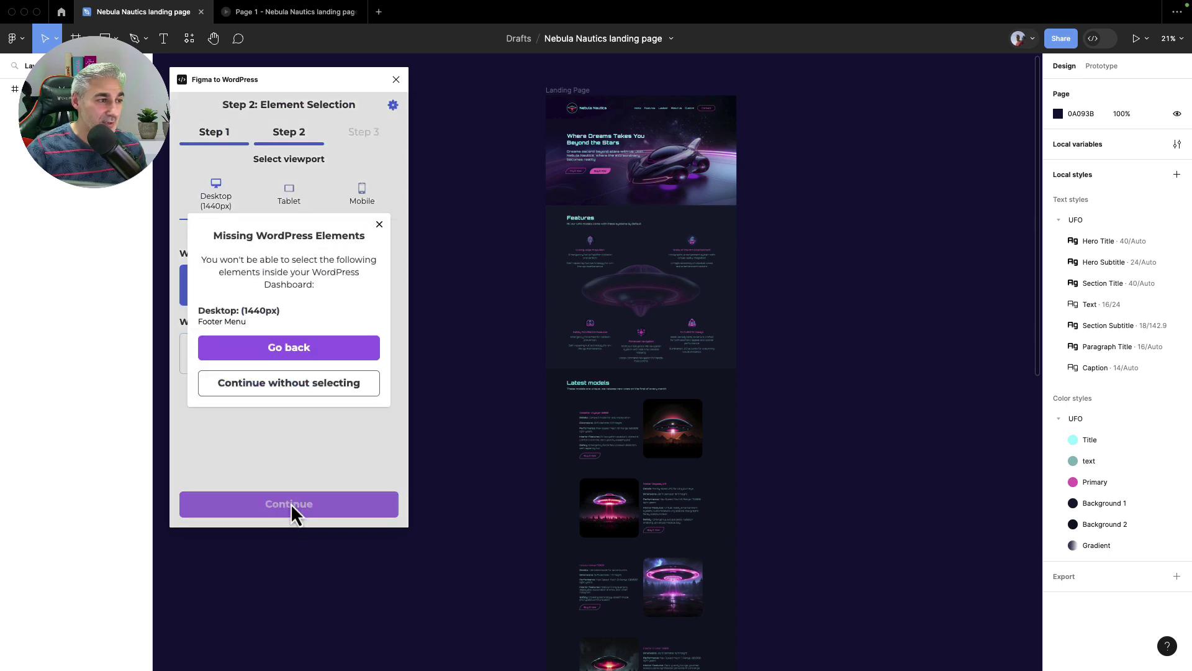
{"action": "left_click", "coordinate": [291, 403]}
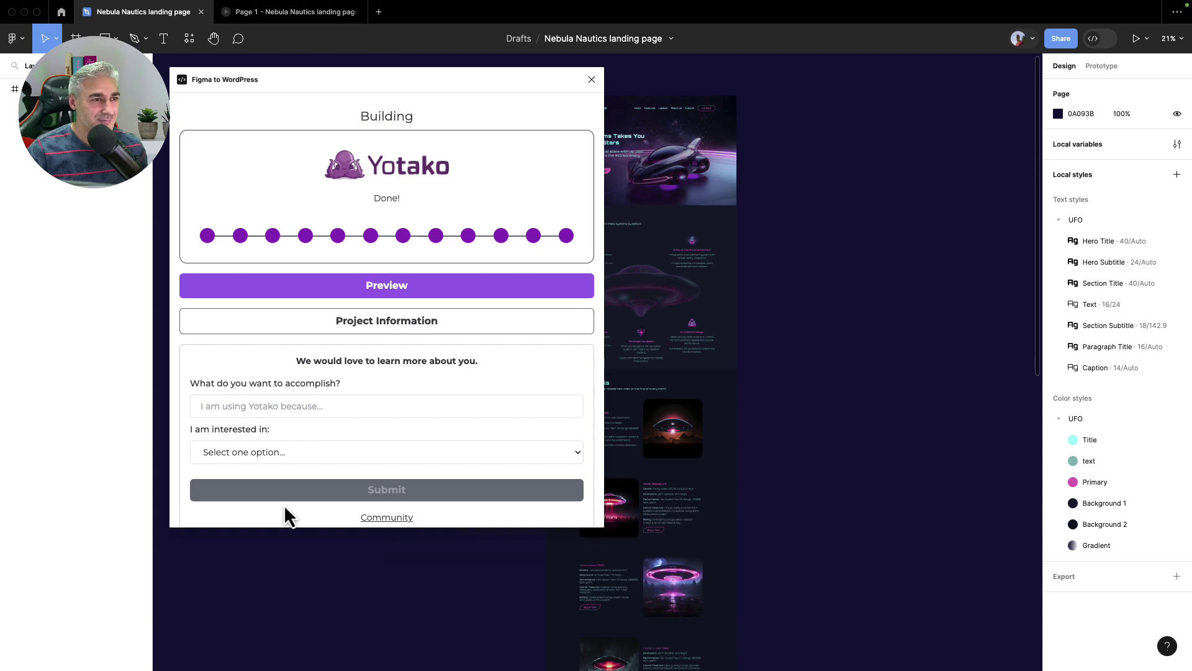
Open the generated website preview in the browser, closing the stray Google tab
{"action": "left_click", "coordinate": [420, 285]}
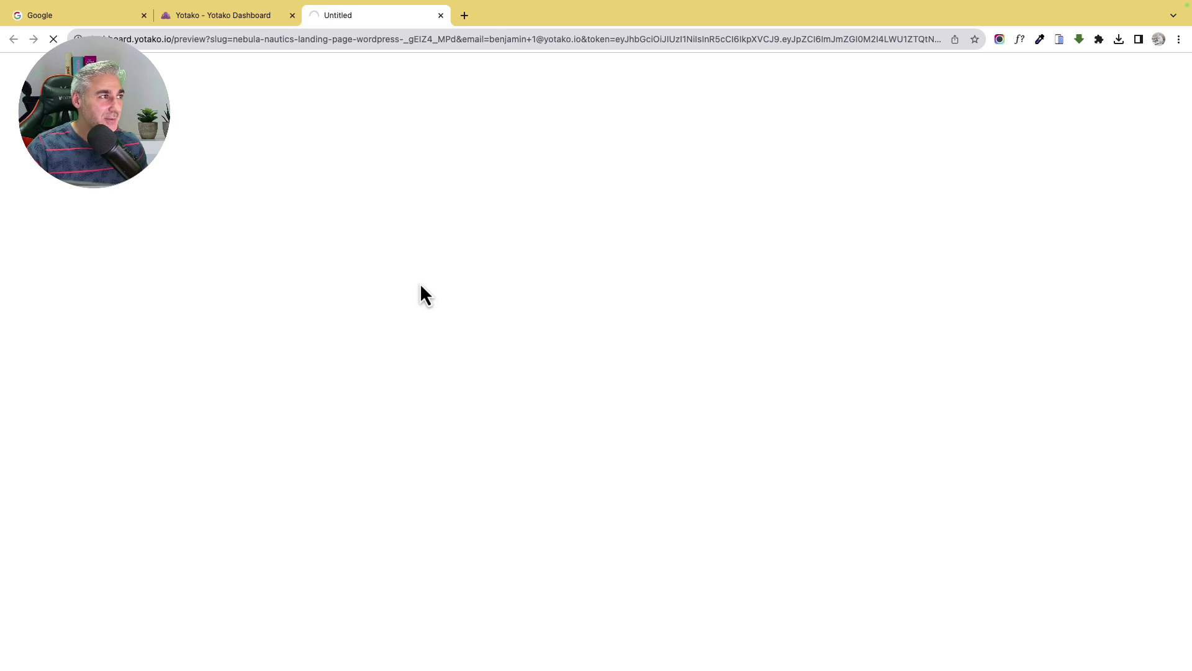
{"action": "left_click", "coordinate": [124, 15]}
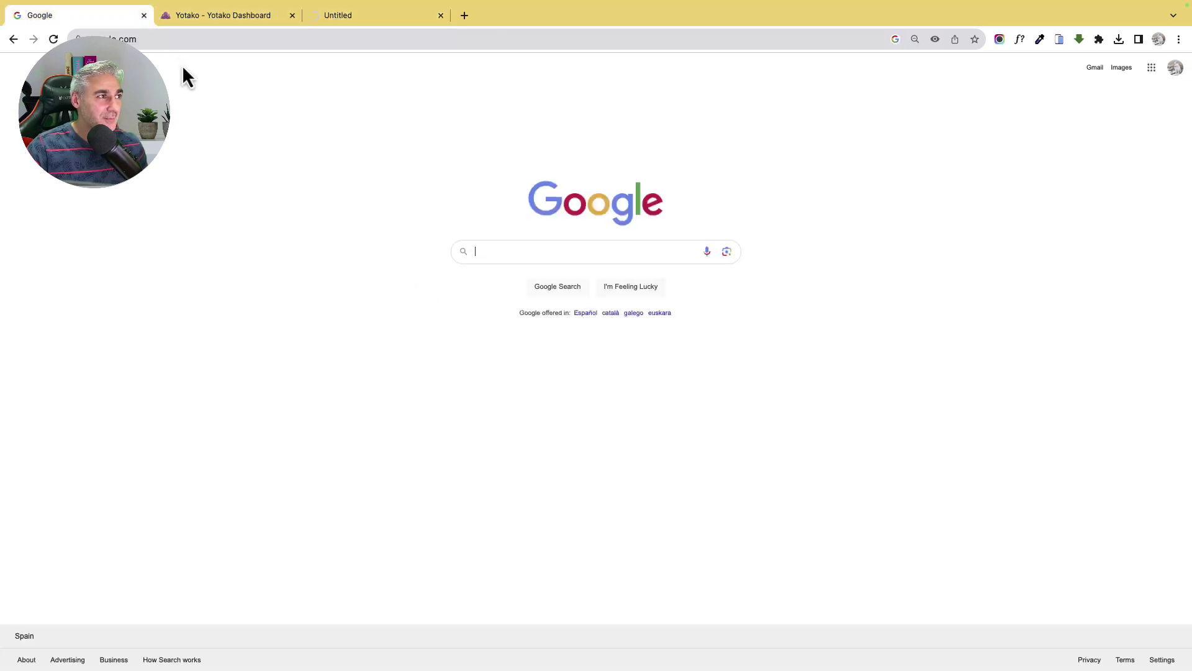
{"action": "left_click", "coordinate": [143, 15]}
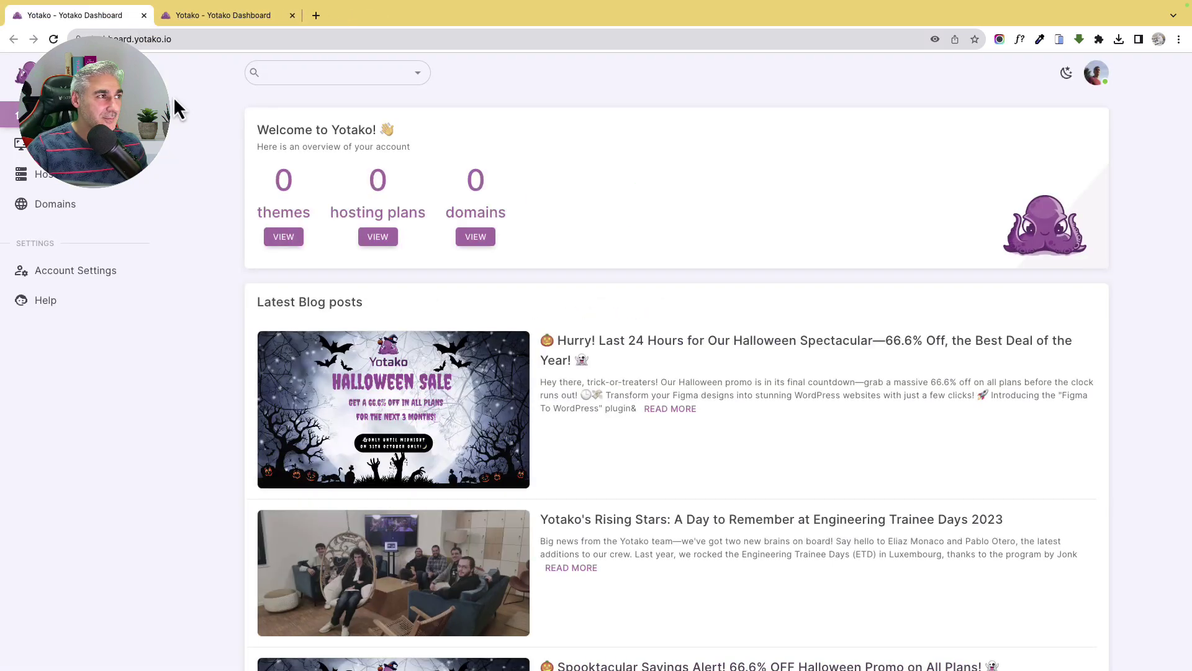
{"action": "left_click", "coordinate": [211, 25]}
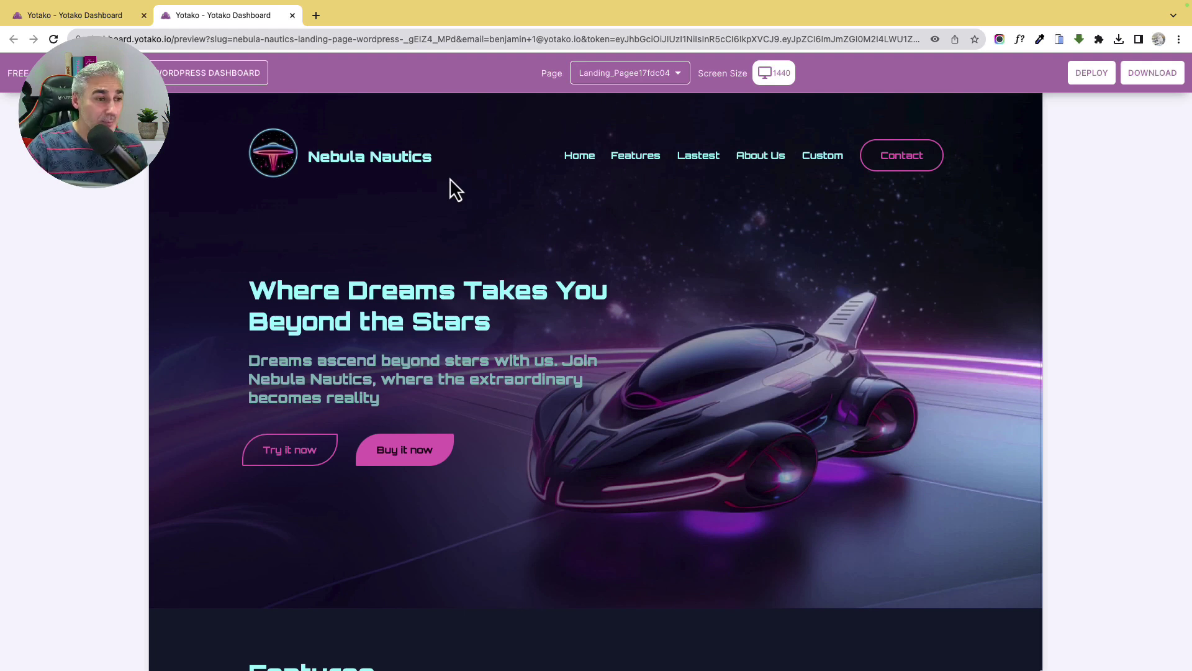
Scroll through the Nebula Nautics landing page preview, then close the extra preview tab
{"action": "scroll", "coordinate": [549, 153], "scroll_direction": "down", "scroll_amount": 3}
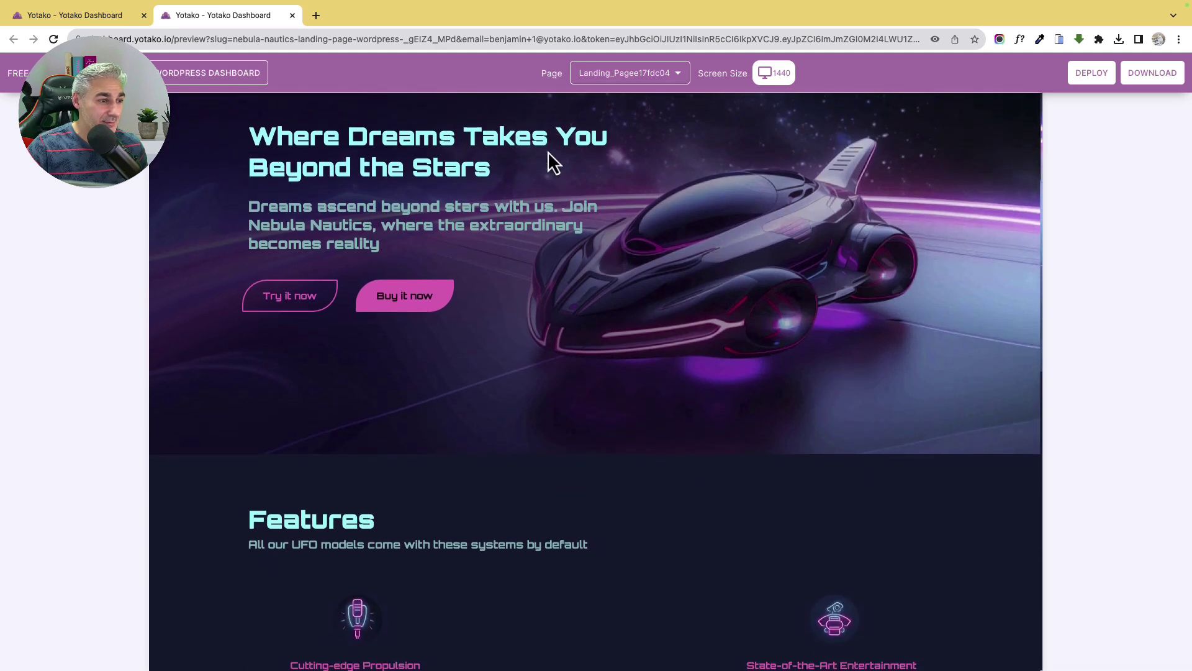
{"action": "scroll", "coordinate": [407, 267], "scroll_direction": "down", "scroll_amount": 12}
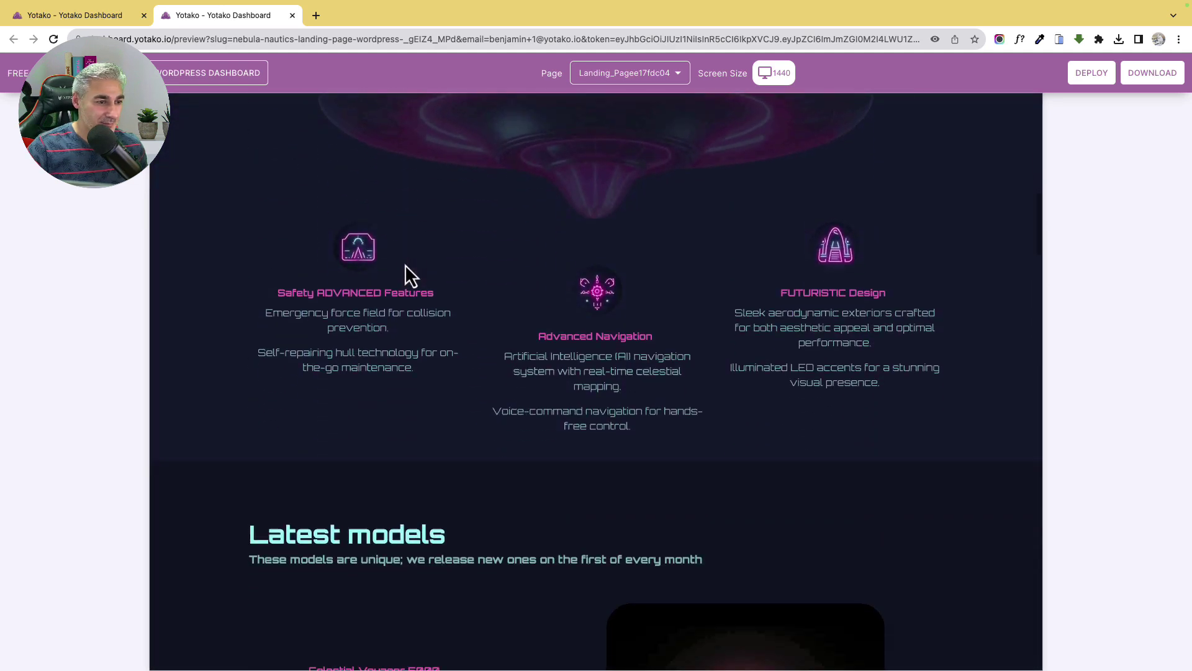
{"action": "scroll", "coordinate": [405, 265], "scroll_direction": "down", "scroll_amount": 15}
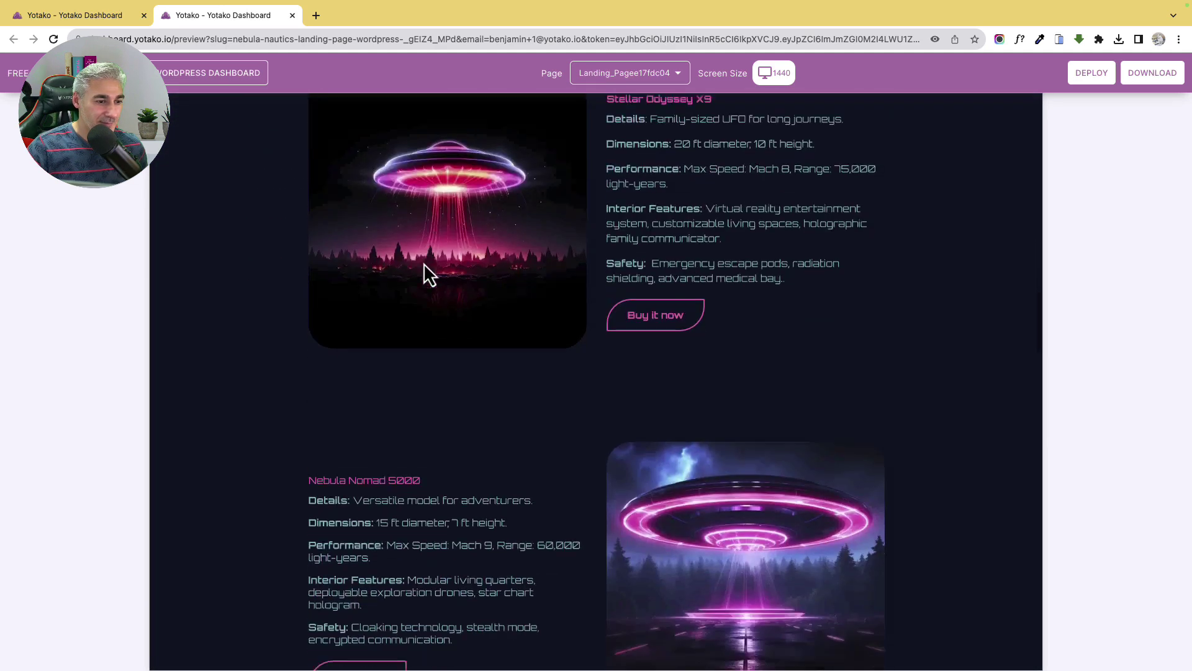
{"action": "scroll", "coordinate": [423, 264], "scroll_direction": "down", "scroll_amount": 9}
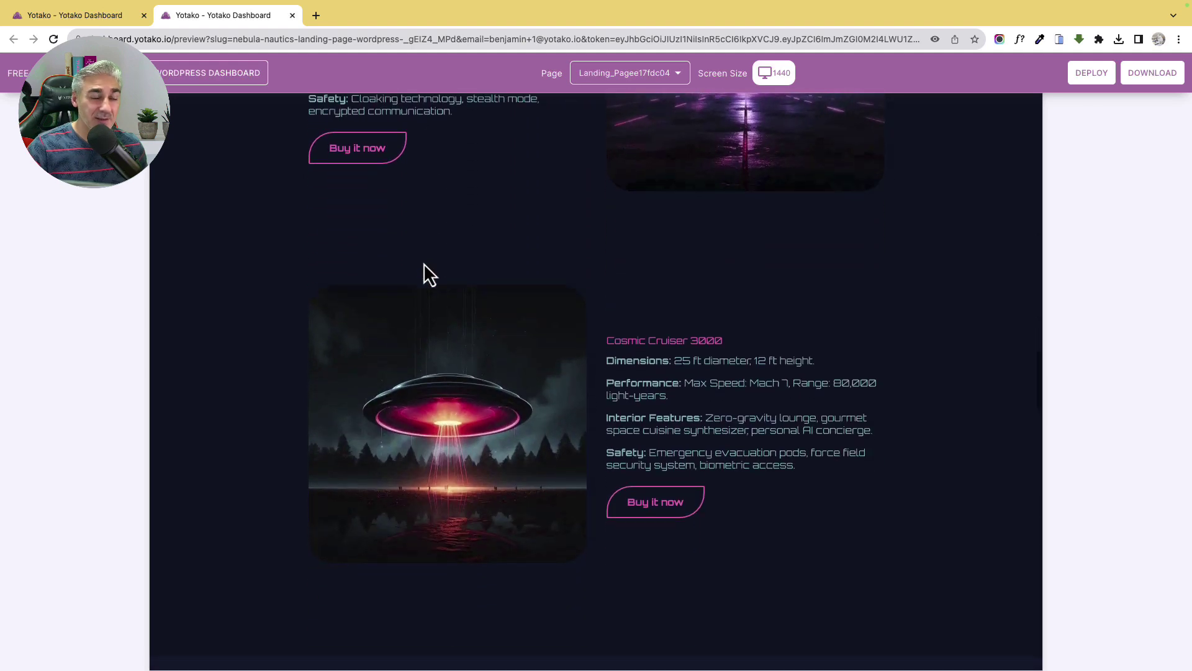
{"action": "scroll", "coordinate": [424, 264], "scroll_direction": "down", "scroll_amount": 15}
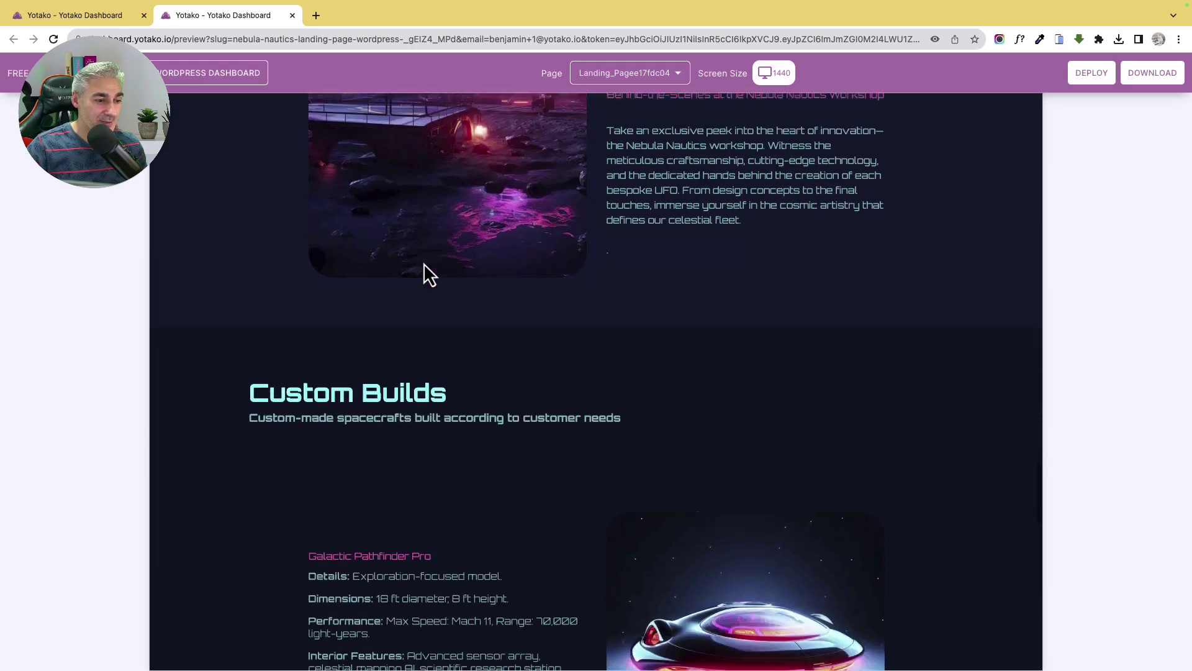
{"action": "scroll", "coordinate": [424, 264], "scroll_direction": "down", "scroll_amount": 18}
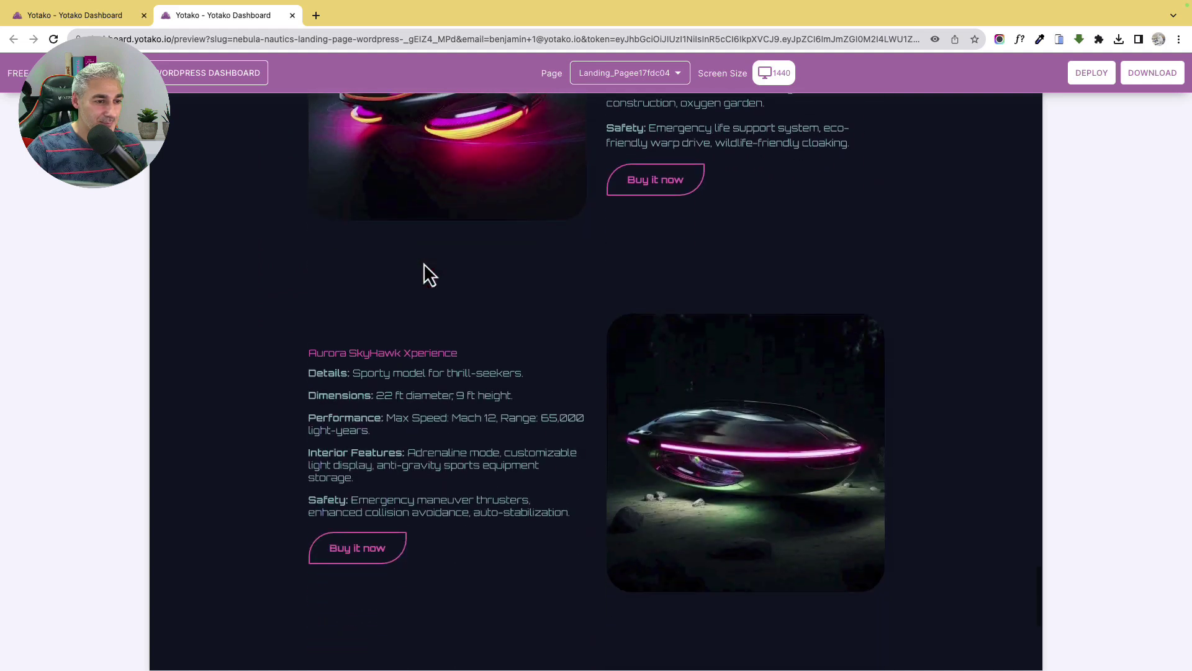
{"action": "scroll", "coordinate": [424, 263], "scroll_direction": "down", "scroll_amount": 6}
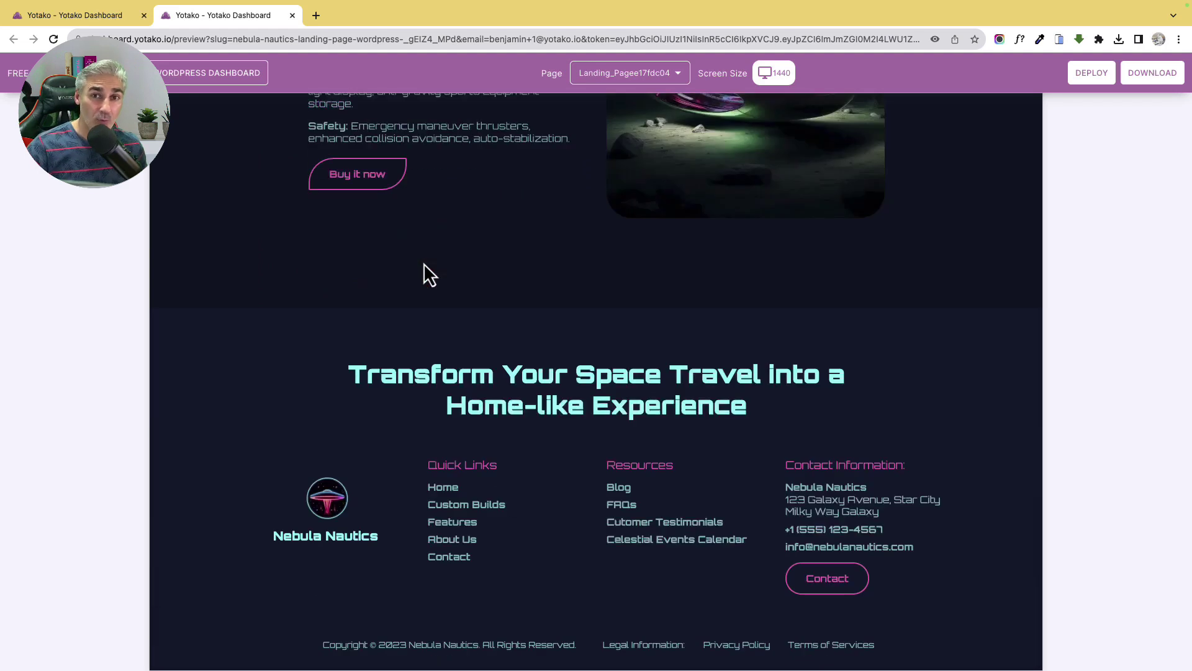
{"action": "scroll", "coordinate": [424, 263], "scroll_direction": "up", "scroll_amount": 9}
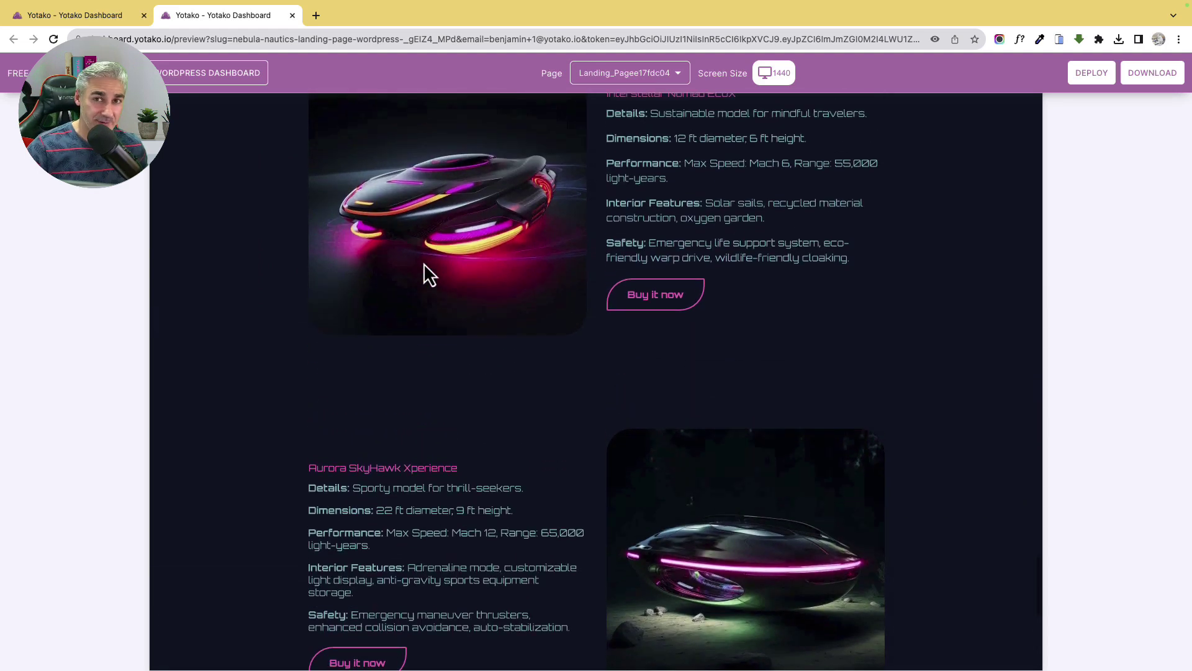
{"action": "scroll", "coordinate": [423, 263], "scroll_direction": "up", "scroll_amount": 20}
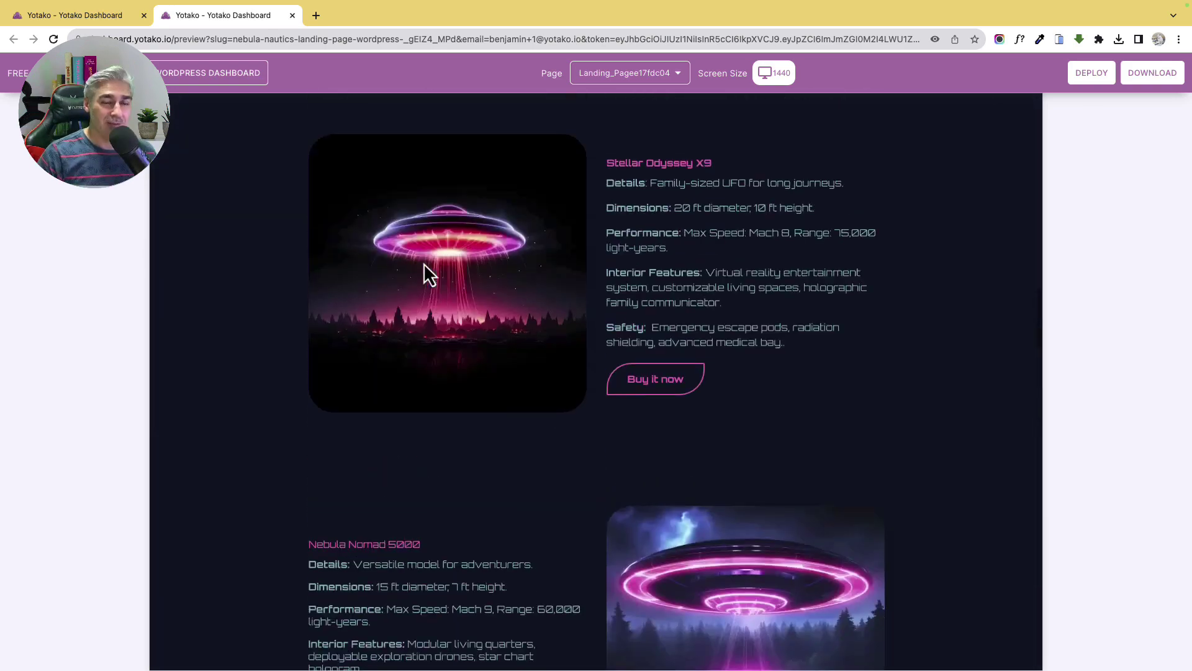
{"action": "scroll", "coordinate": [424, 263], "scroll_direction": "up", "scroll_amount": 6}
{"action": "key", "text": "super+w"}
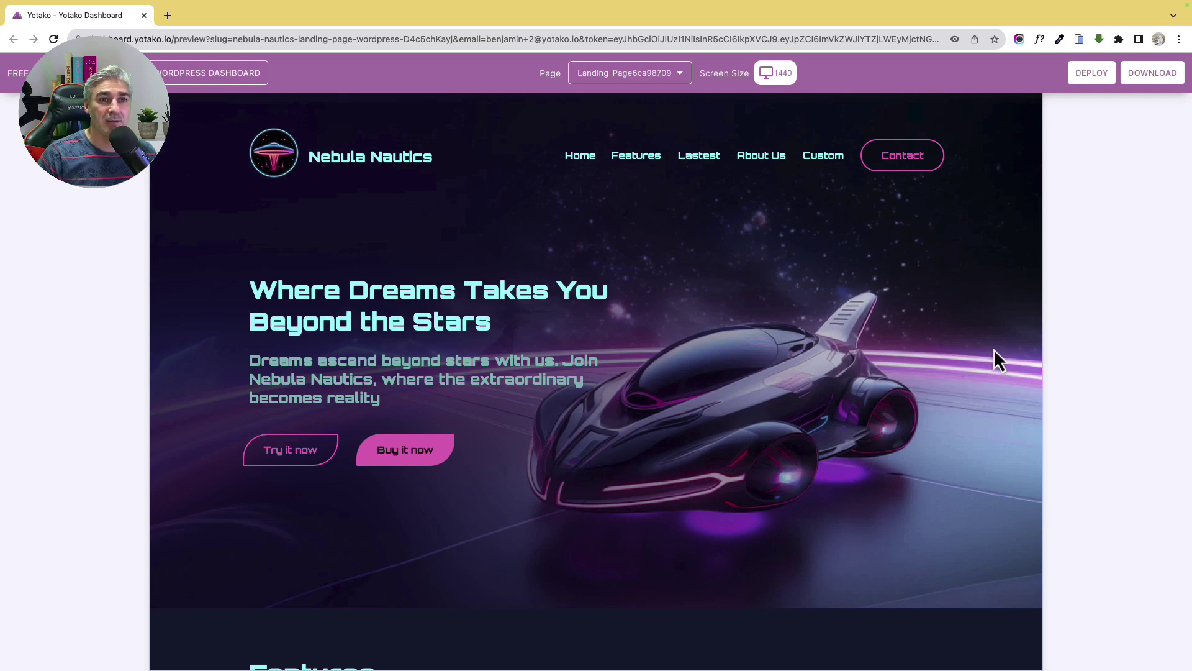
Deploy the Nebula Nautics landing page on the Free WordPress hosting plan (1 GB, europe-west)
{"action": "left_click", "coordinate": [1088, 77]}
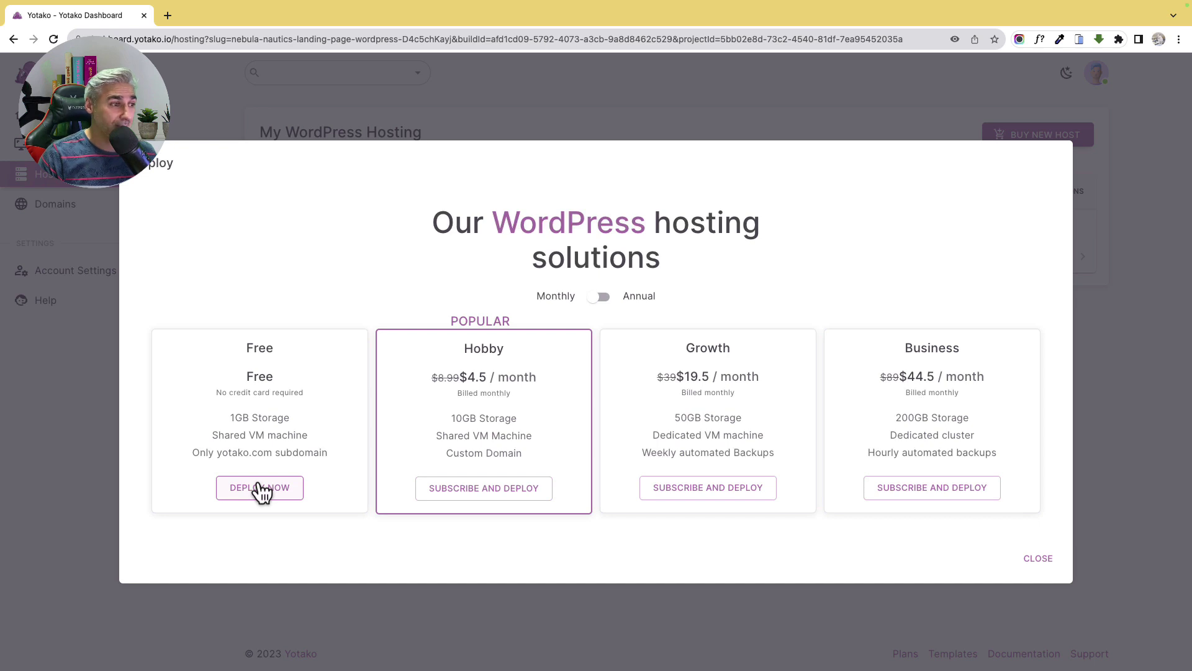
{"action": "left_click", "coordinate": [259, 489]}
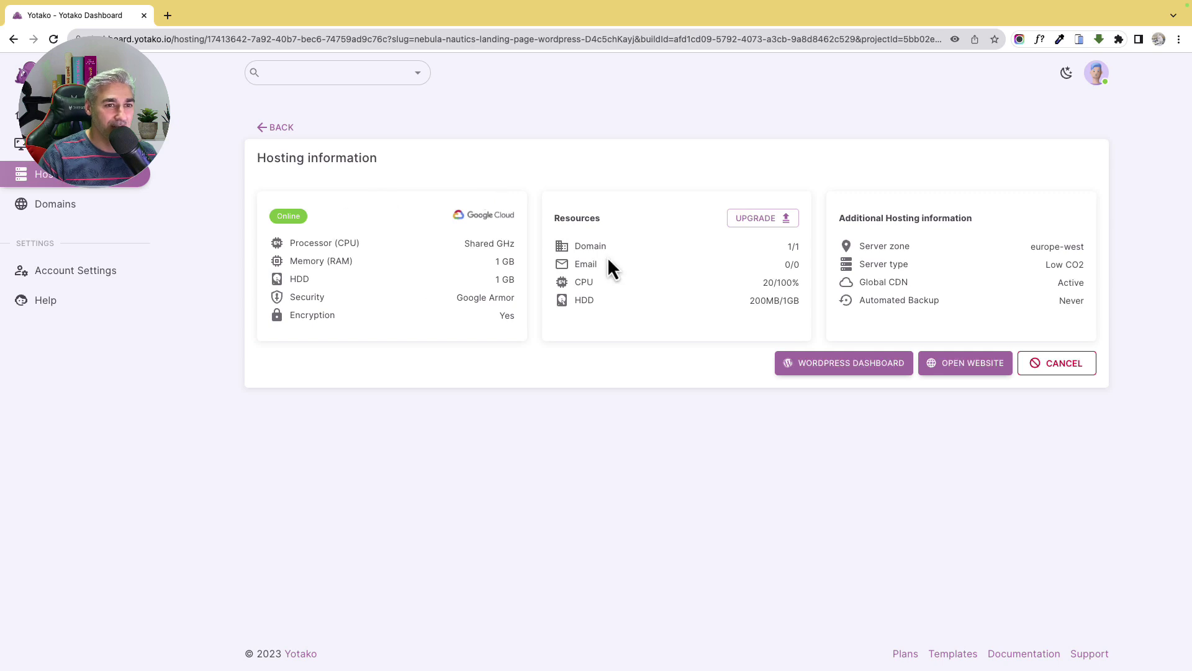
Register the free subdomain nebula_nautics.yotako.com and check it out from the cart
{"action": "left_click", "coordinate": [66, 213]}
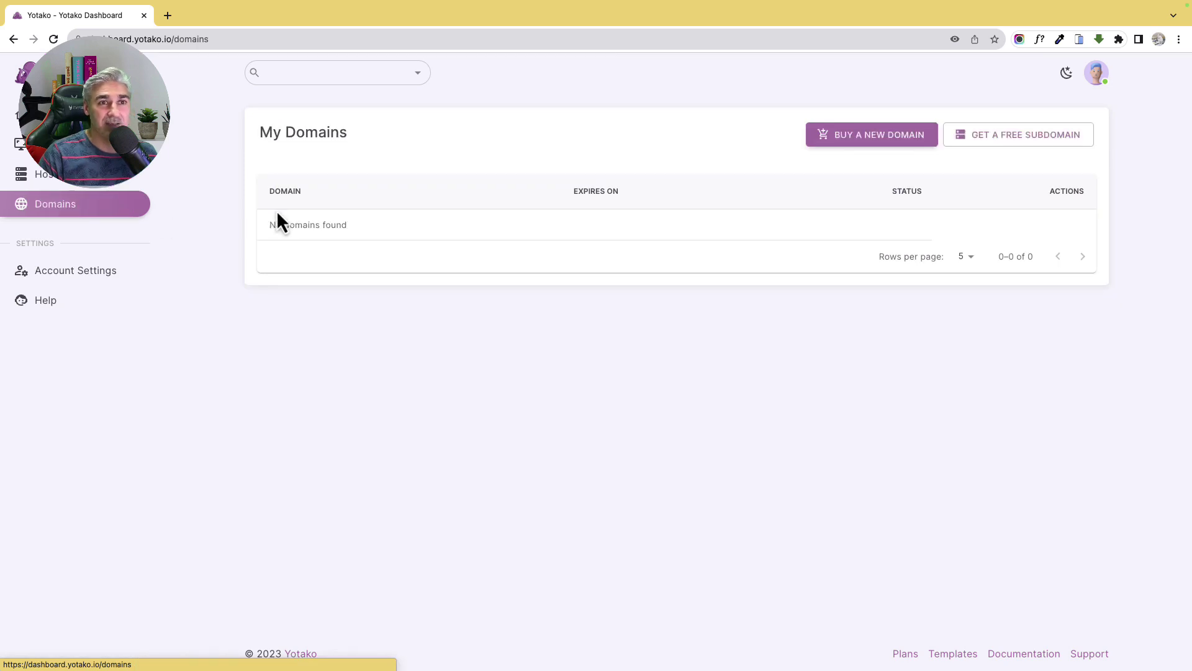
{"action": "left_click", "coordinate": [986, 148]}
{"action": "left_click", "coordinate": [633, 169]}
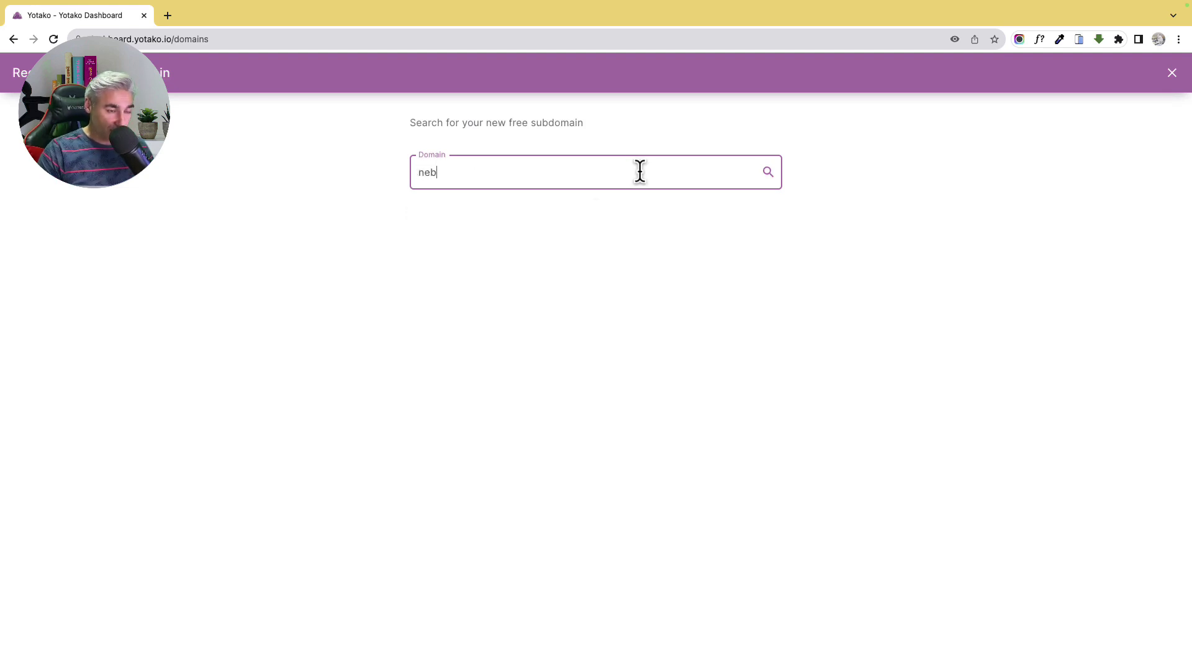
{"action": "type", "text": "nebula_nautics"}
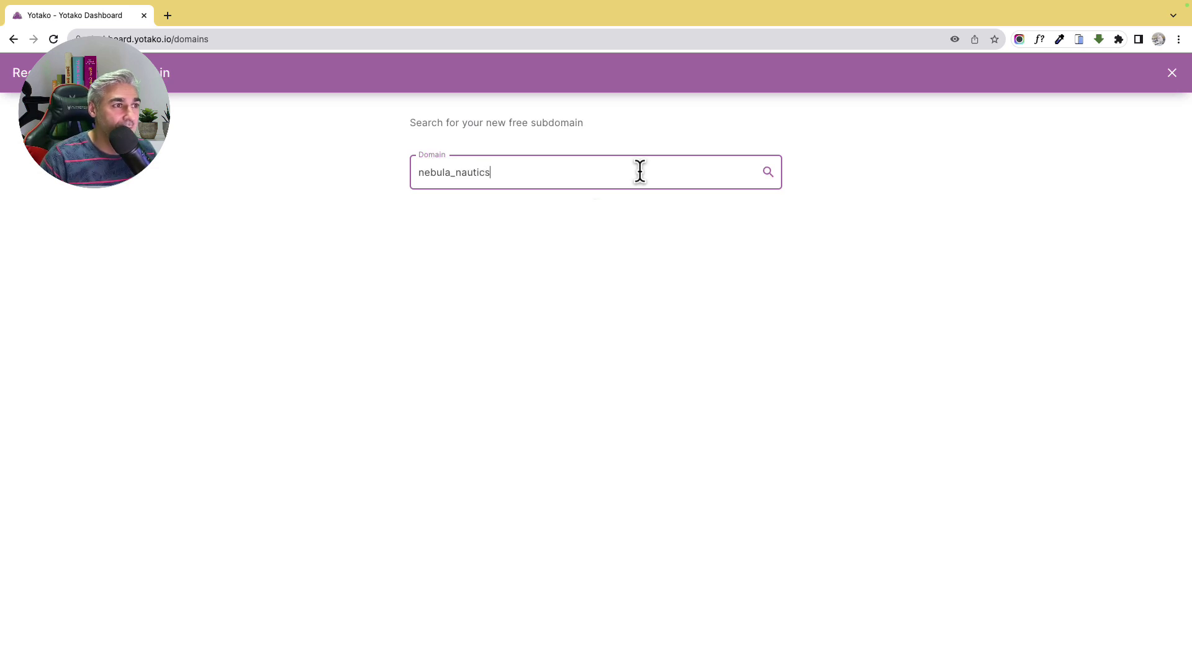
{"action": "key", "text": "Return"}
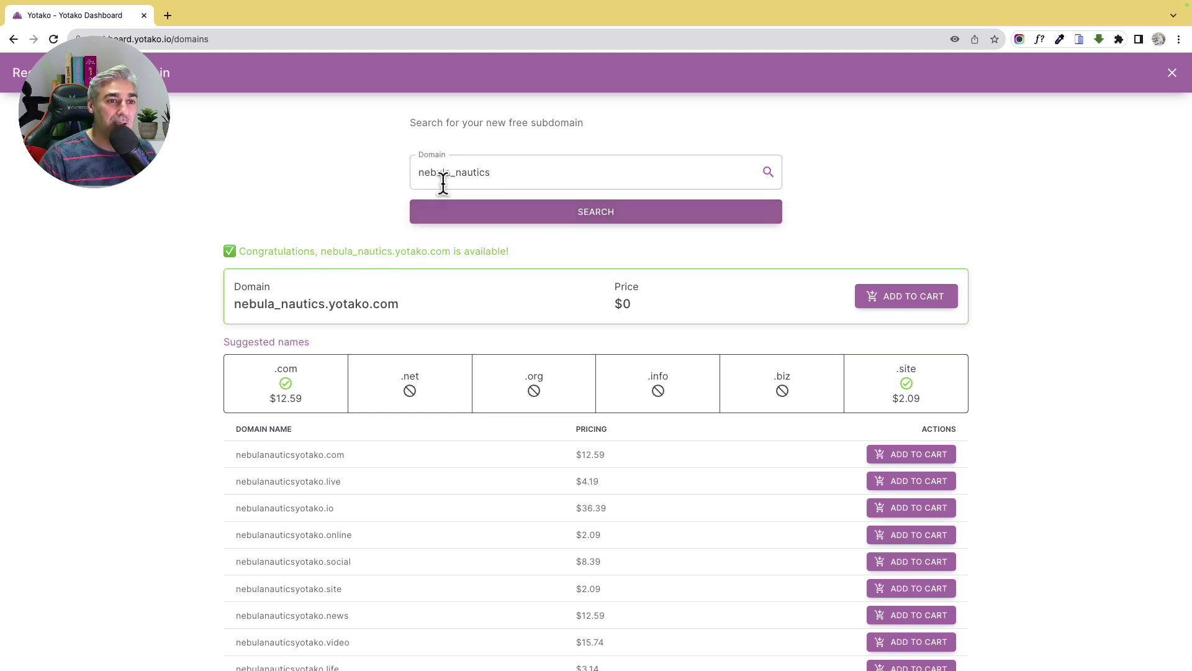
{"action": "left_click", "coordinate": [885, 308]}
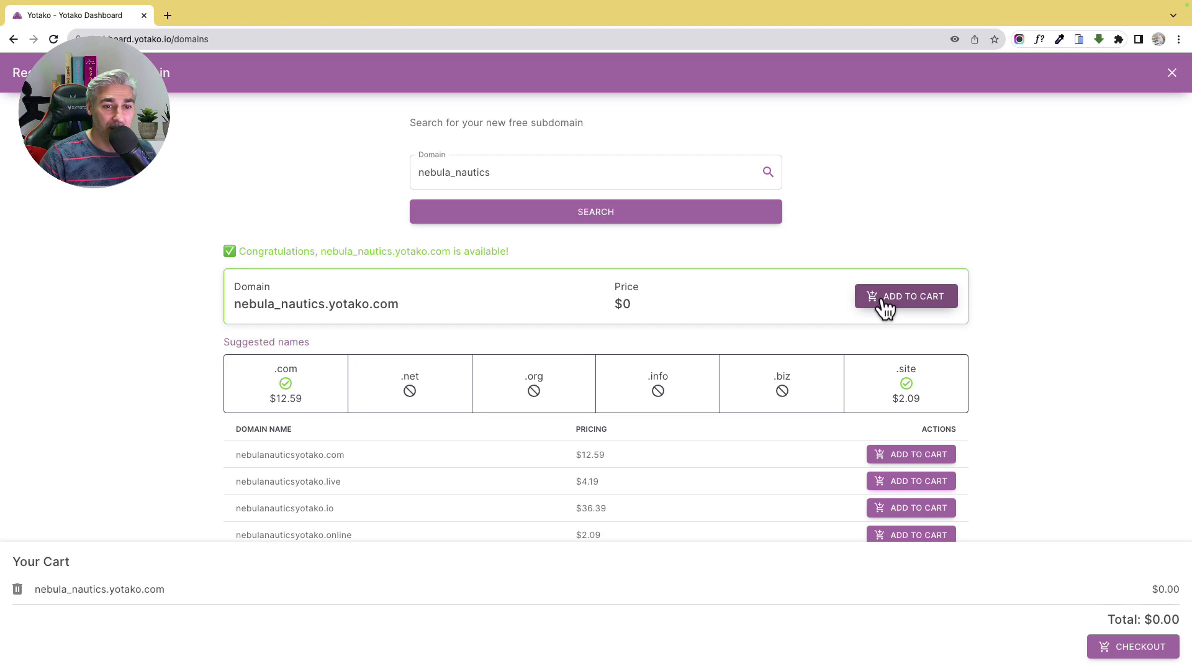
{"action": "left_click", "coordinate": [1131, 659]}
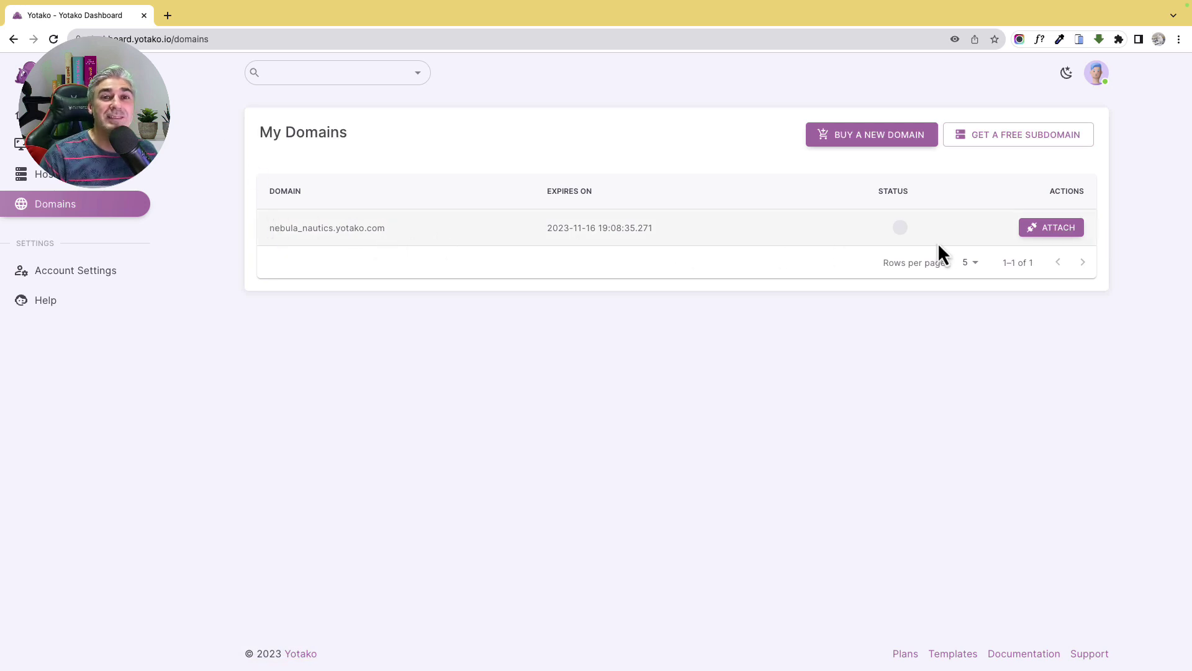
Attach nebula_nautics.yotako.com to the free host, then open the live website from Hosting
{"action": "left_click", "coordinate": [1037, 228]}
{"action": "left_click", "coordinate": [931, 176]}
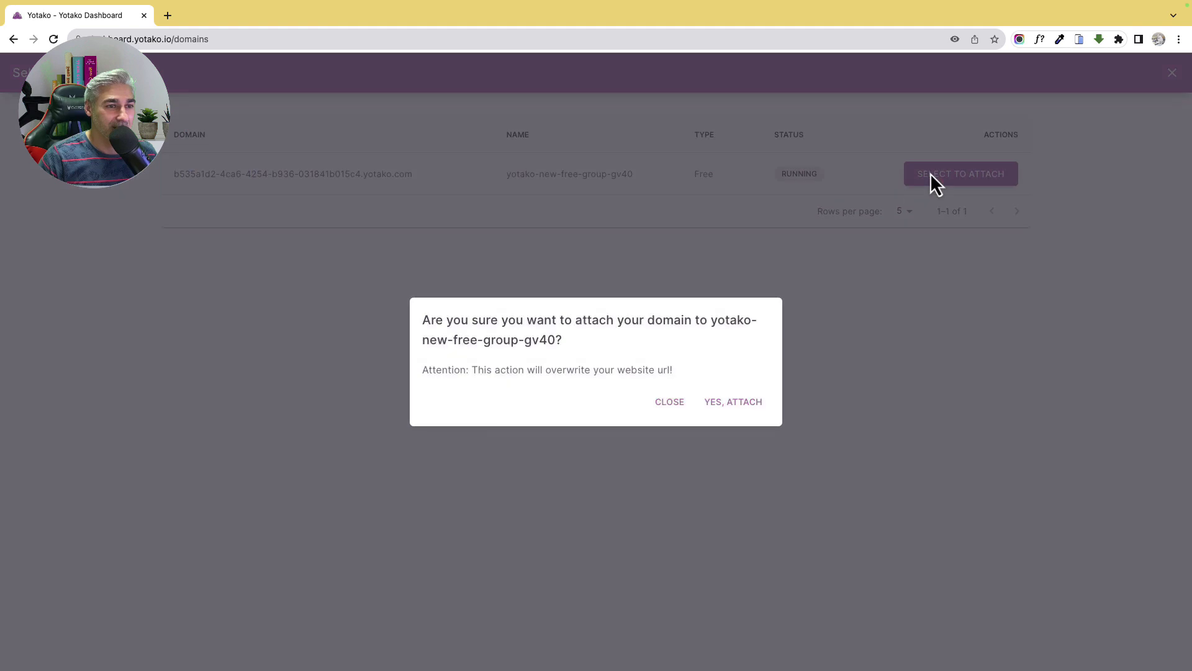
{"action": "left_click", "coordinate": [734, 402]}
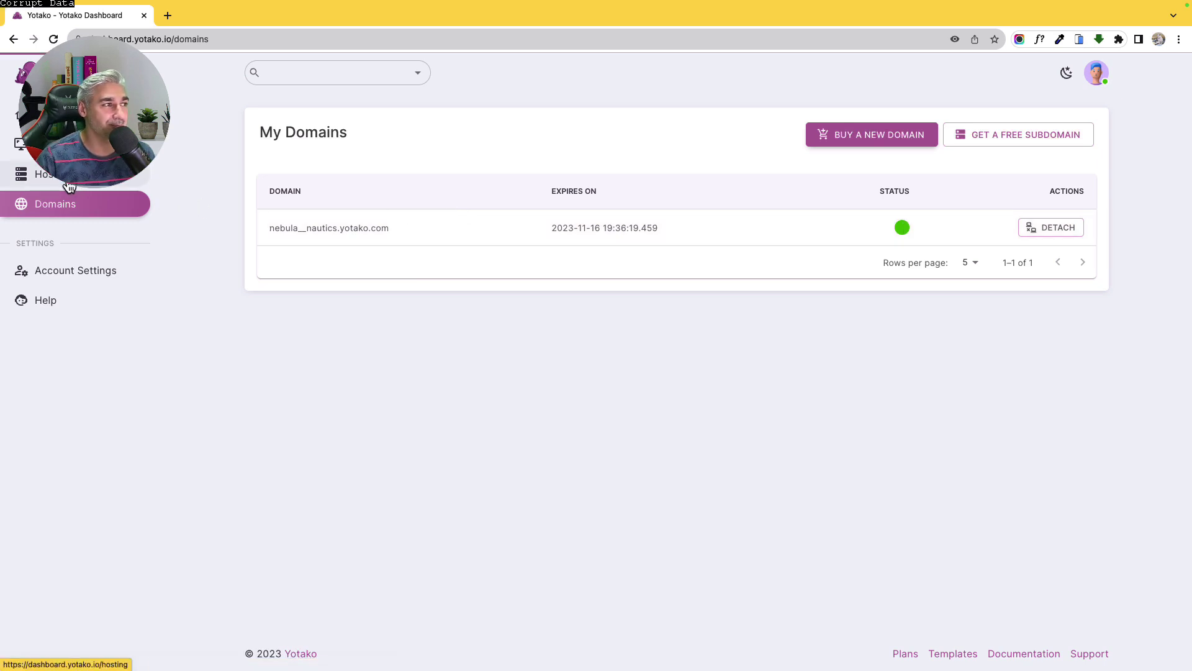
{"action": "left_click", "coordinate": [68, 185]}
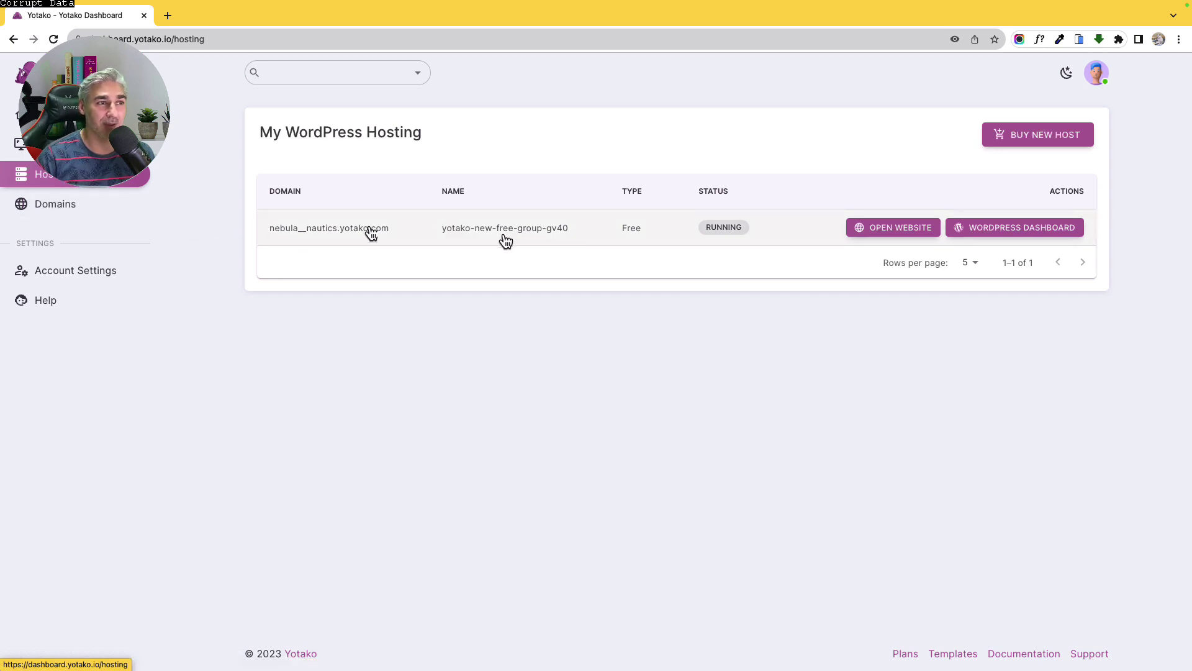
{"action": "left_click", "coordinate": [902, 238]}
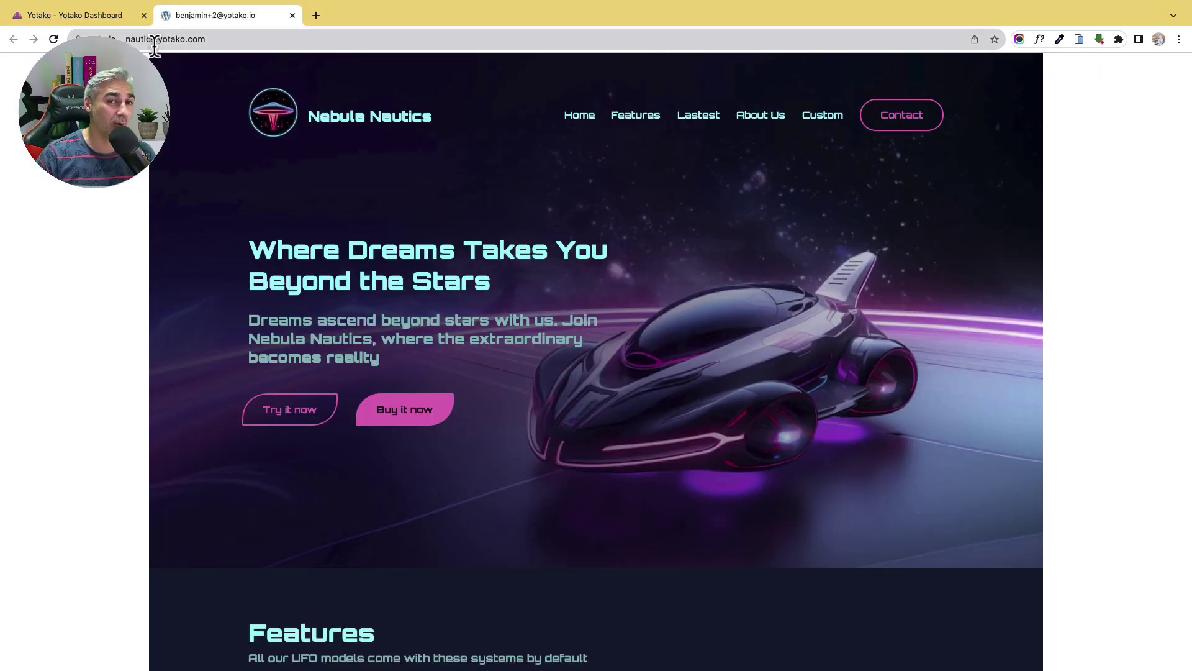
{"action": "scroll", "coordinate": [548, 110], "scroll_direction": "down", "scroll_amount": 1}
{"action": "scroll", "coordinate": [547, 110], "scroll_direction": "up", "scroll_amount": 1}
{"action": "scroll", "coordinate": [548, 110], "scroll_direction": "down", "scroll_amount": 2}
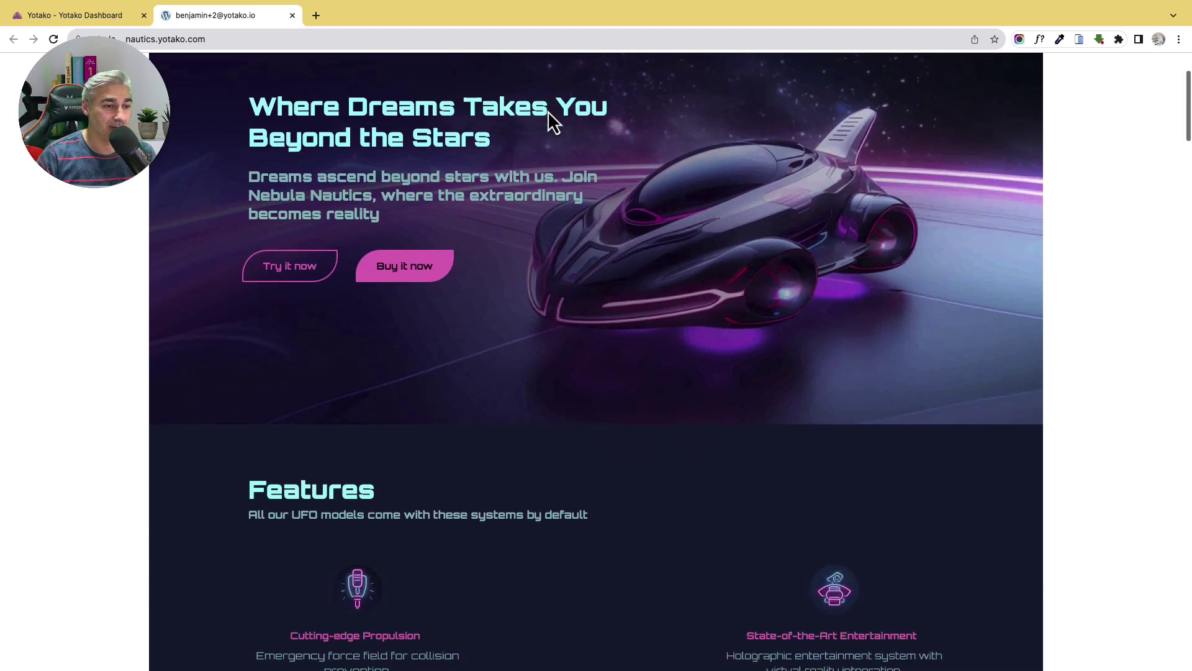
{"action": "scroll", "coordinate": [548, 111], "scroll_direction": "down", "scroll_amount": 10}
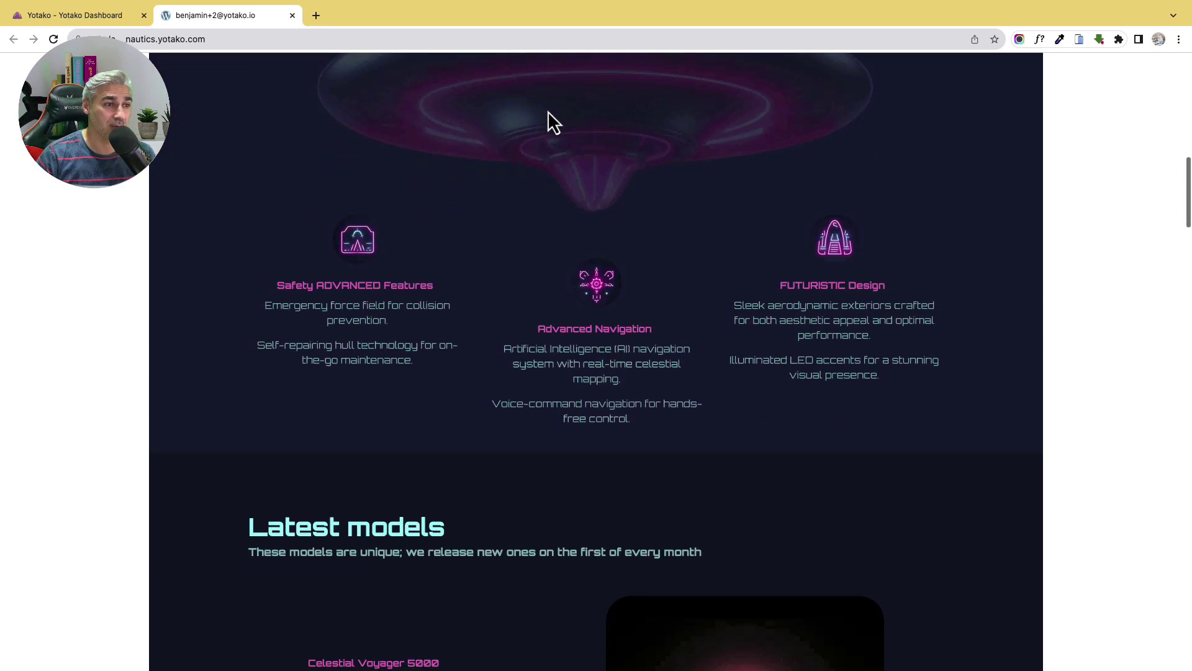
{"action": "scroll", "coordinate": [548, 110], "scroll_direction": "down", "scroll_amount": 12}
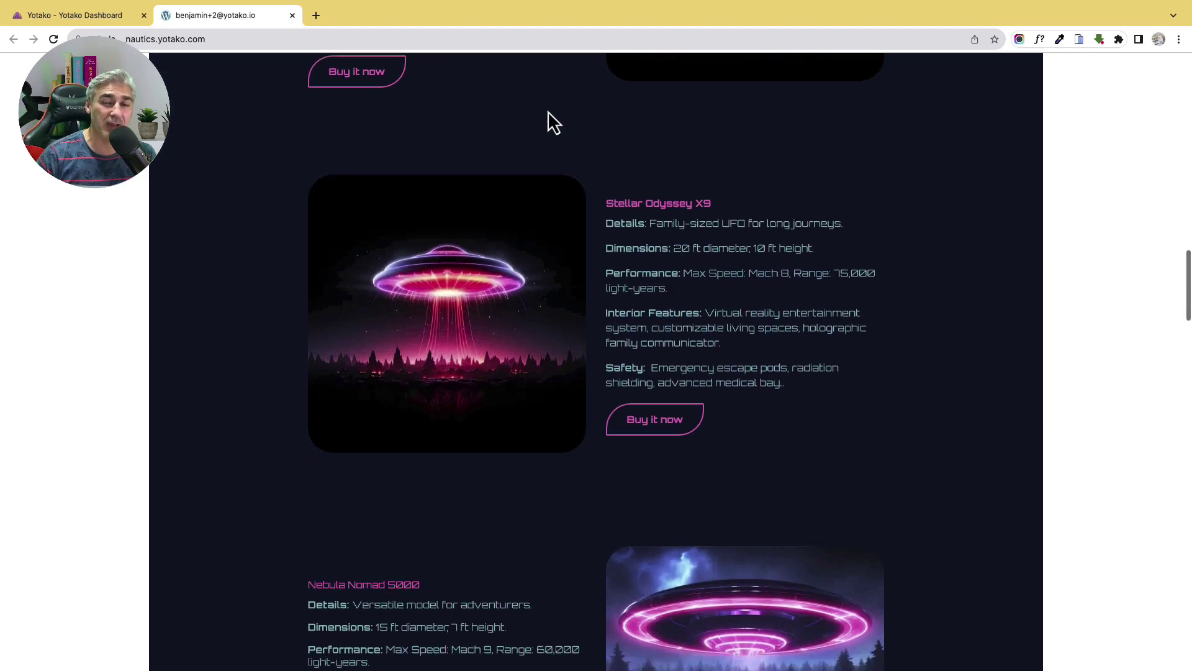
{"action": "scroll", "coordinate": [548, 111], "scroll_direction": "down", "scroll_amount": 14}
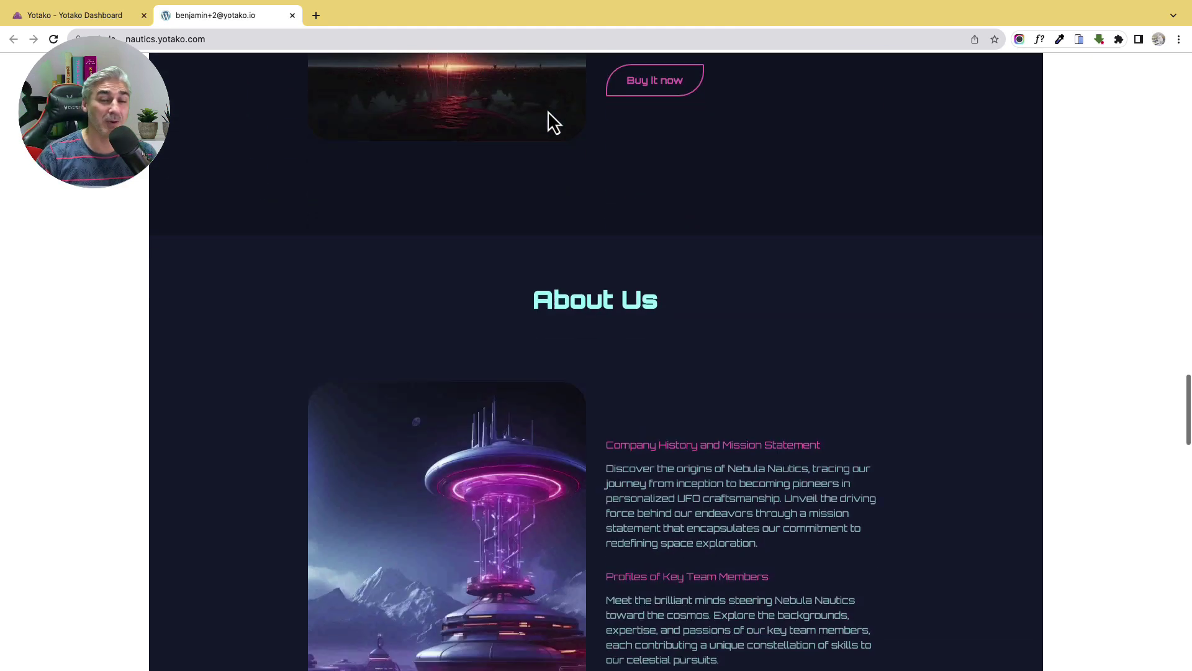
{"action": "scroll", "coordinate": [547, 111], "scroll_direction": "down", "scroll_amount": 13}
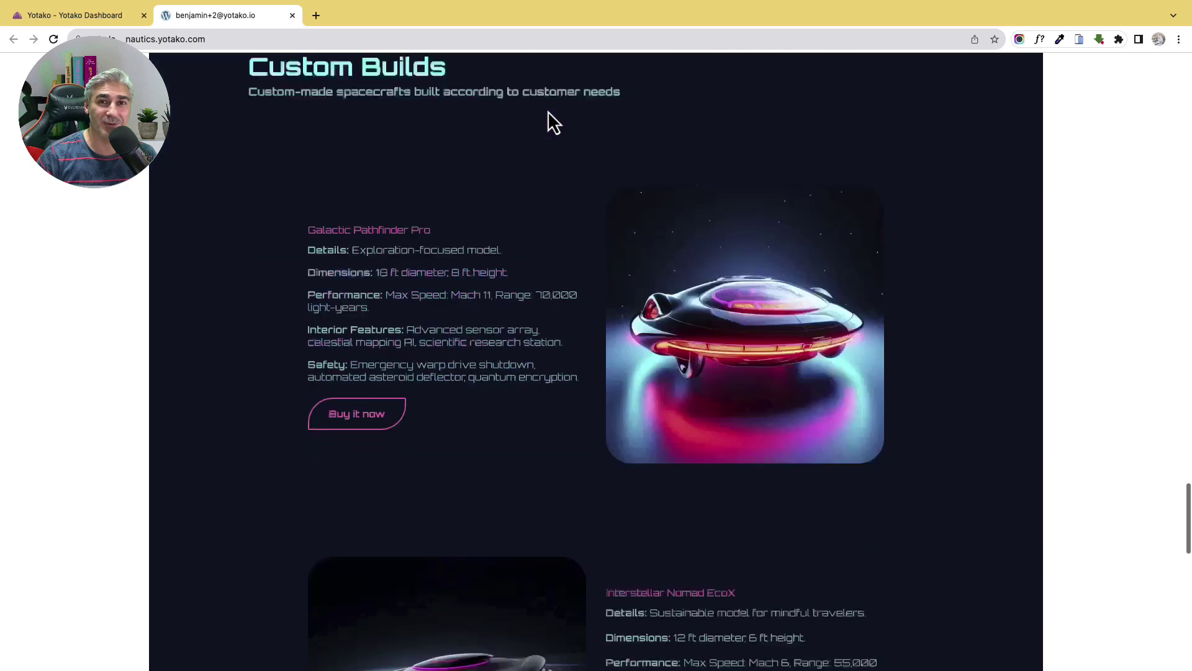
{"action": "scroll", "coordinate": [547, 112], "scroll_direction": "down", "scroll_amount": 13}
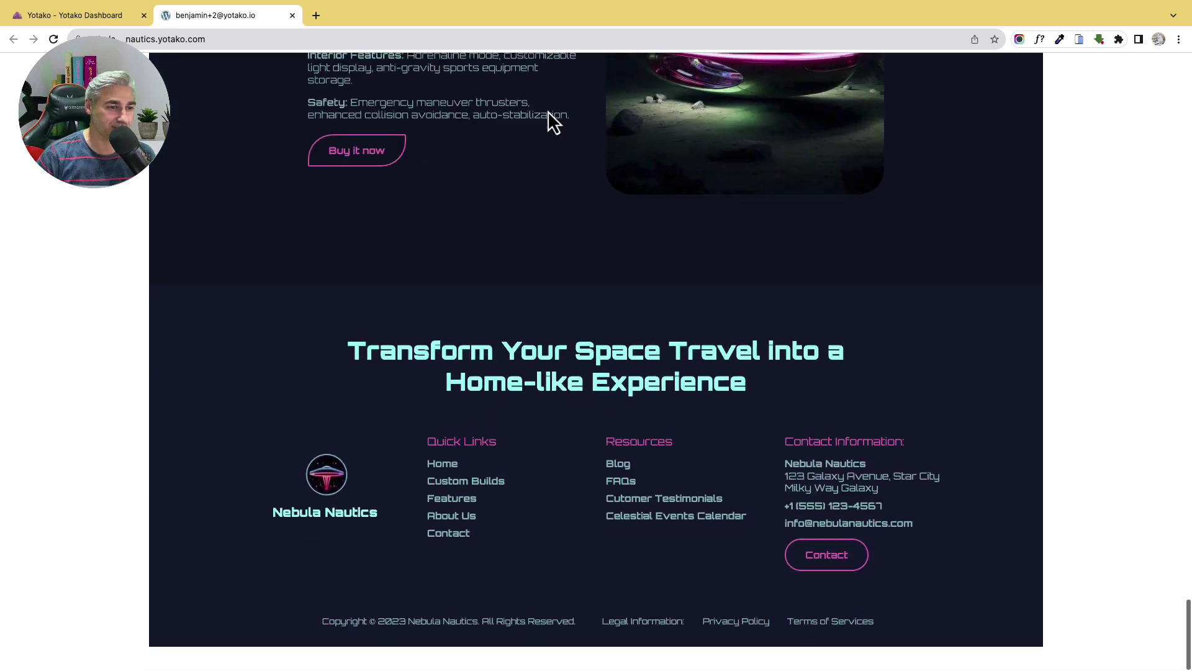
{"action": "scroll", "coordinate": [548, 111], "scroll_direction": "up", "scroll_amount": 10}
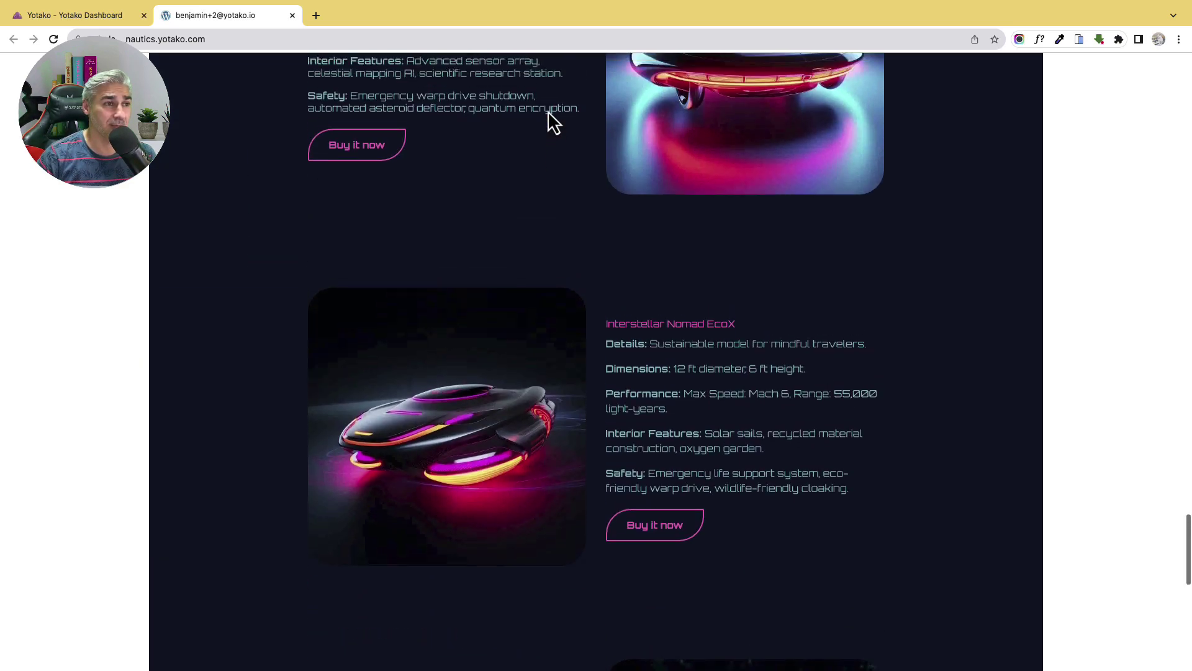
{"action": "scroll", "coordinate": [548, 110], "scroll_direction": "up", "scroll_amount": 15}
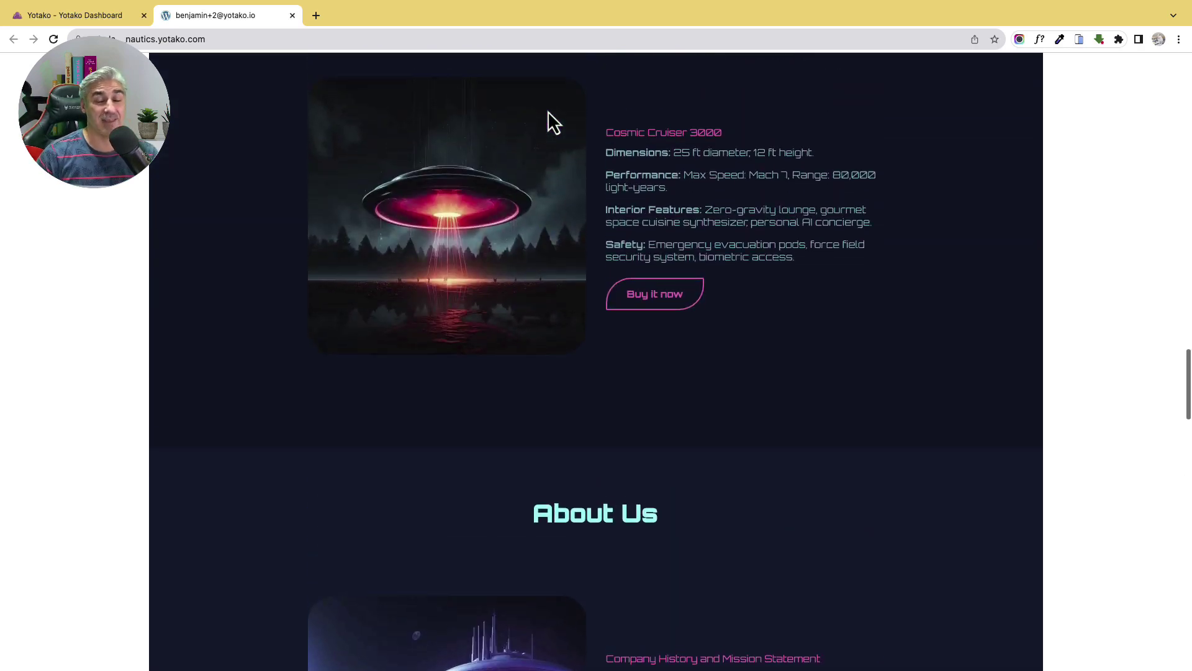
{"action": "scroll", "coordinate": [548, 111], "scroll_direction": "up", "scroll_amount": 20}
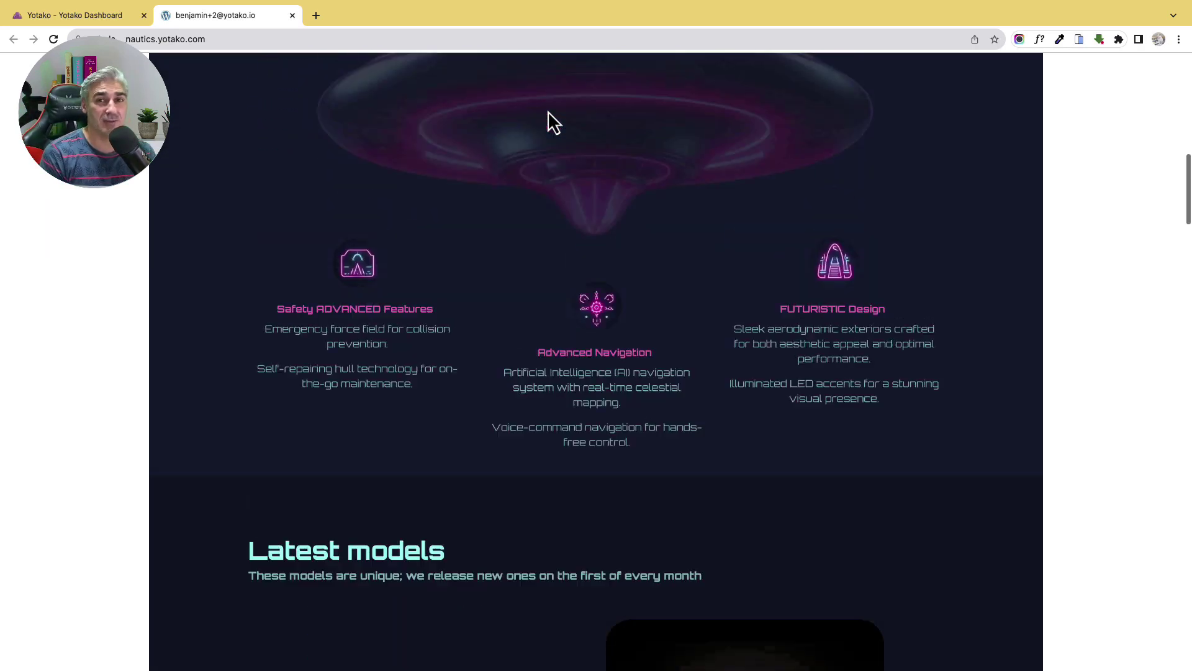
{"action": "scroll", "coordinate": [548, 111], "scroll_direction": "up", "scroll_amount": 13}
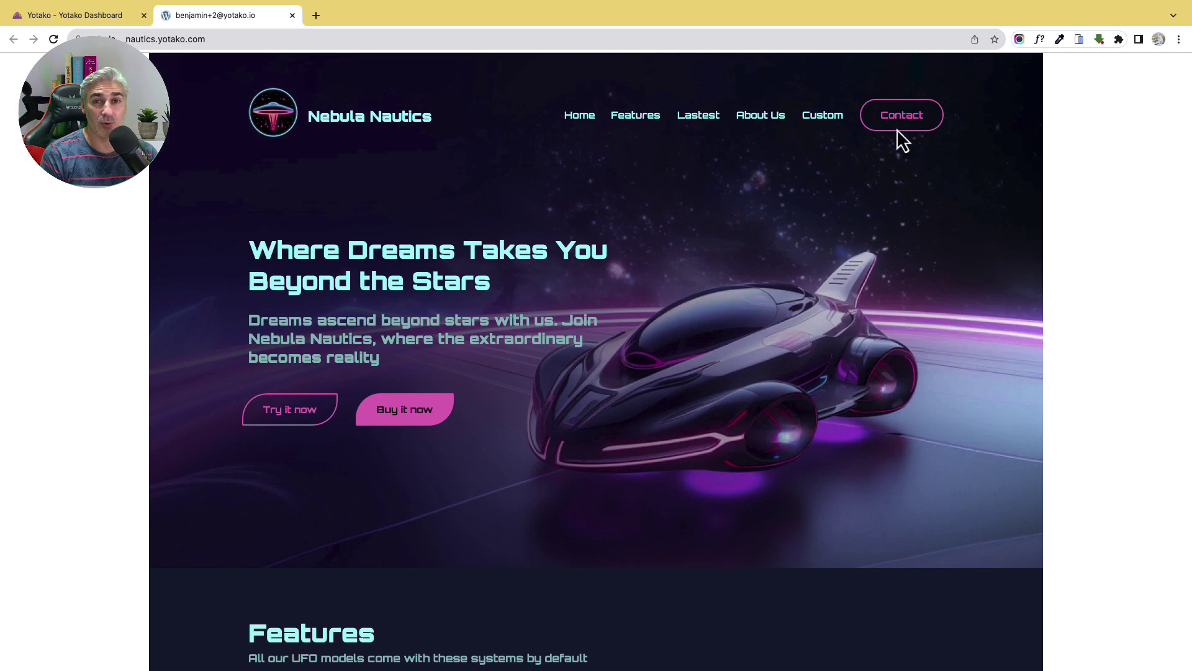